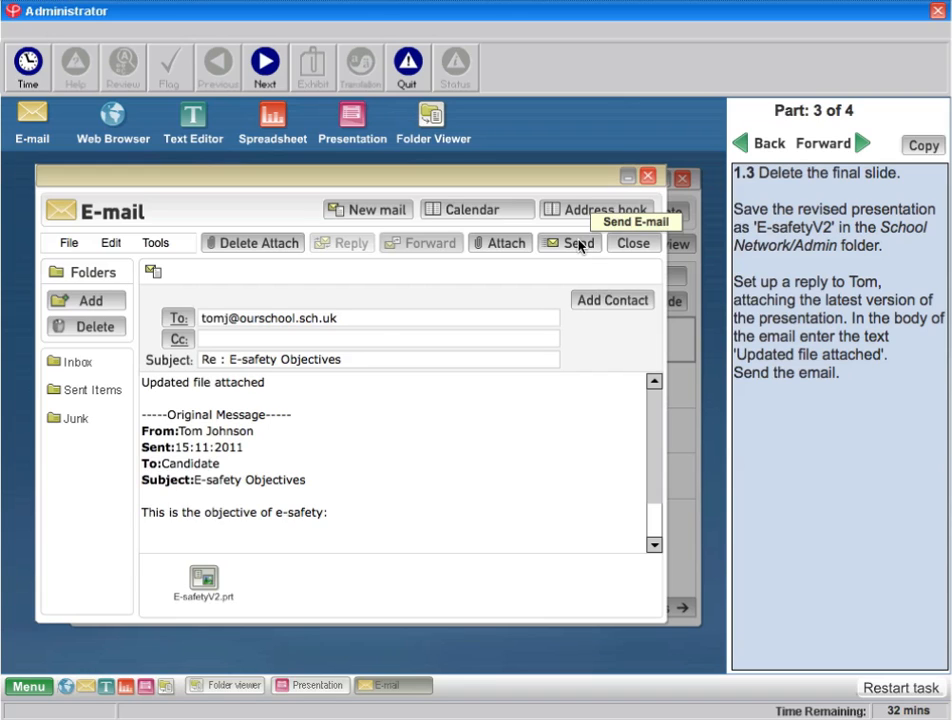
Send the reply with E-safetyV2.prt attached and advance to part 4 of the task instructions.
left_click(578, 244)
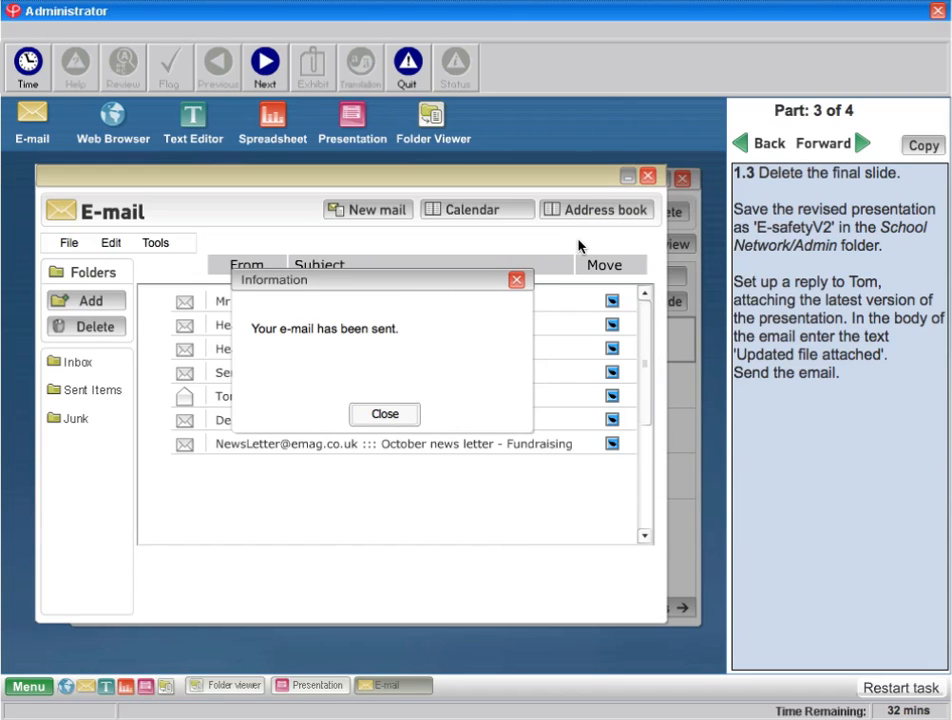
left_click(385, 413)
left_click(861, 144)
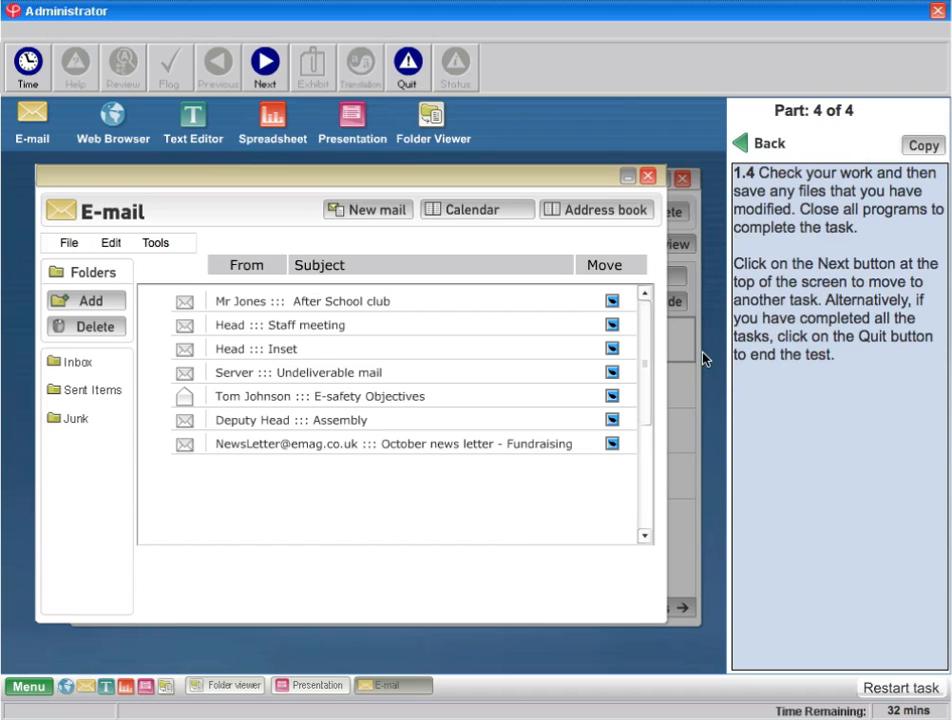
Save the E-safetyV2.prt presentation and close the E-mail, Presentation and Folder Viewer programs.
left_click(647, 177)
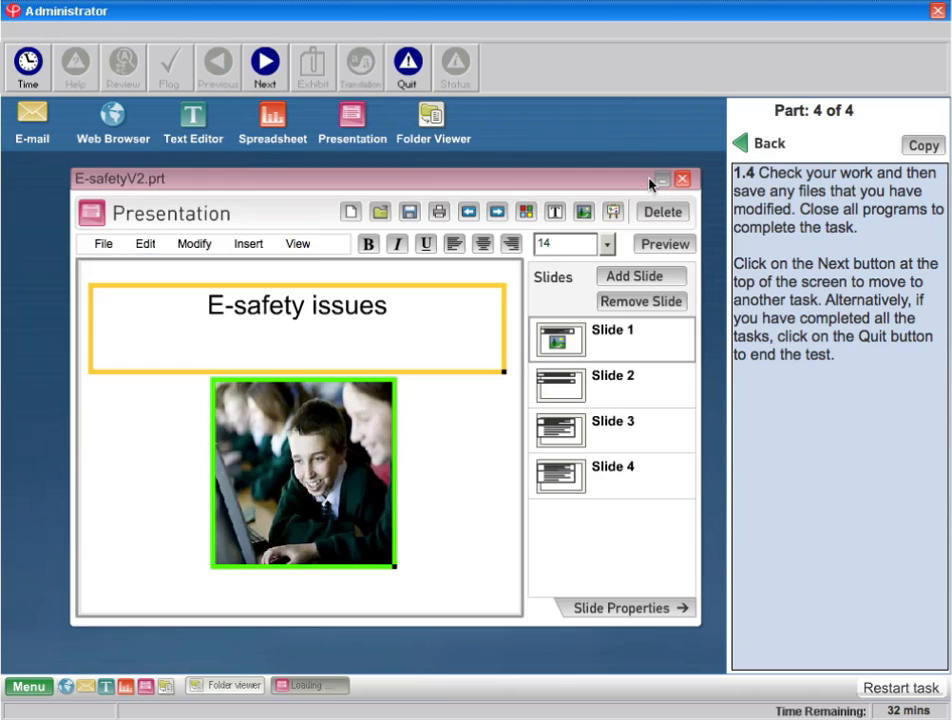
left_click(103, 244)
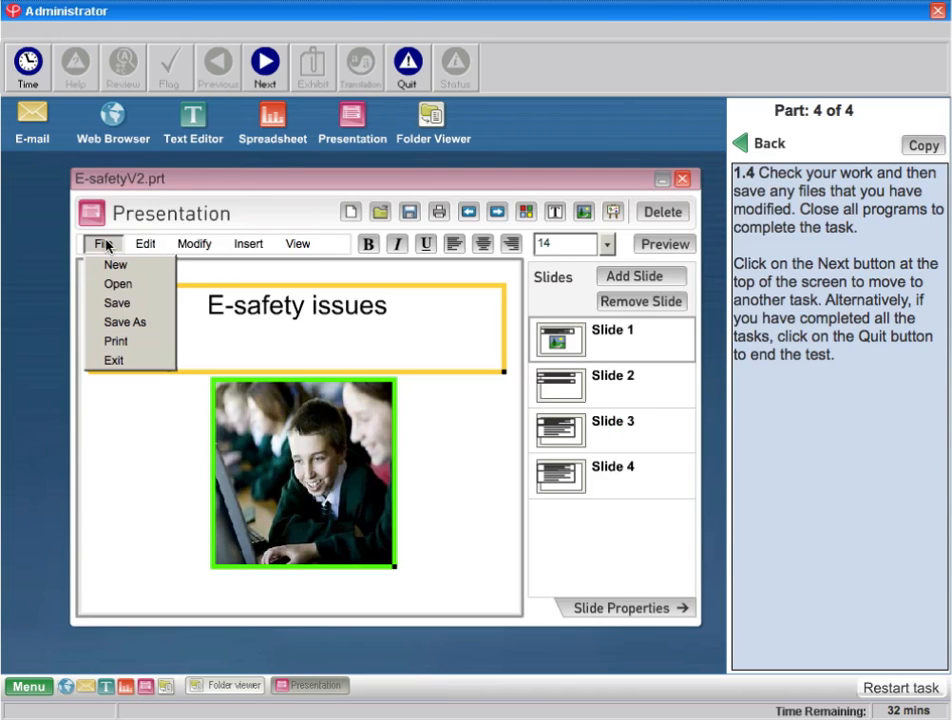
left_click(126, 305)
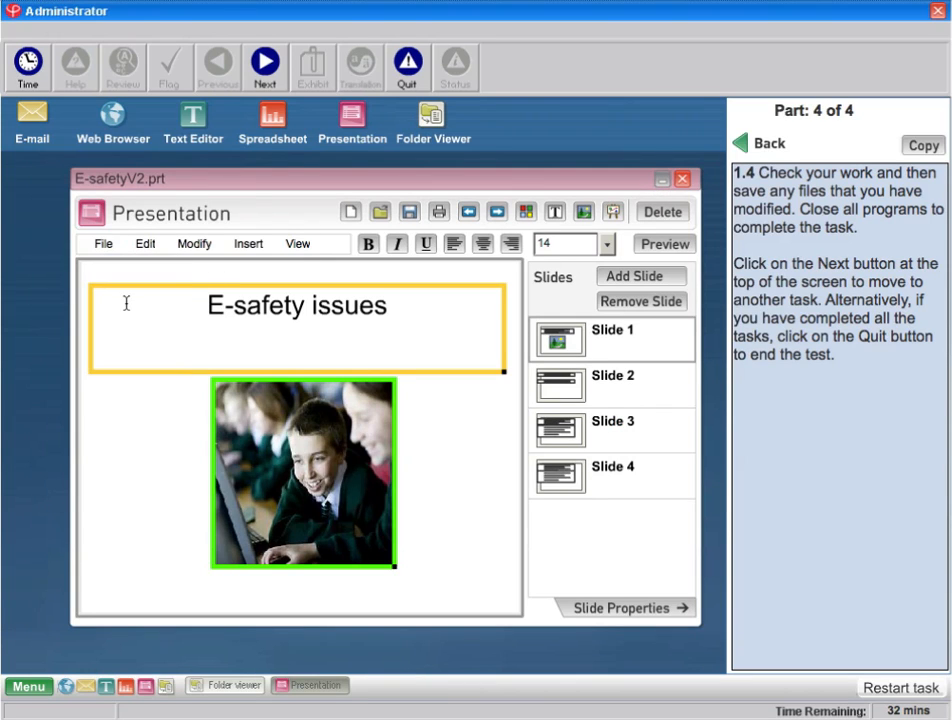
left_click(682, 179)
left_click(240, 686)
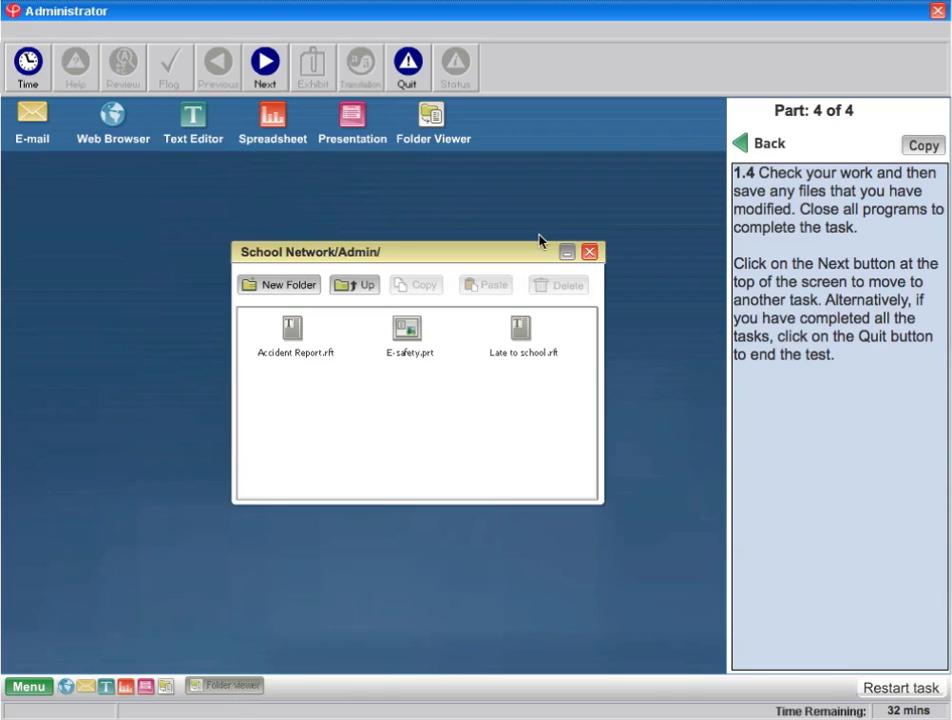
left_click(590, 252)
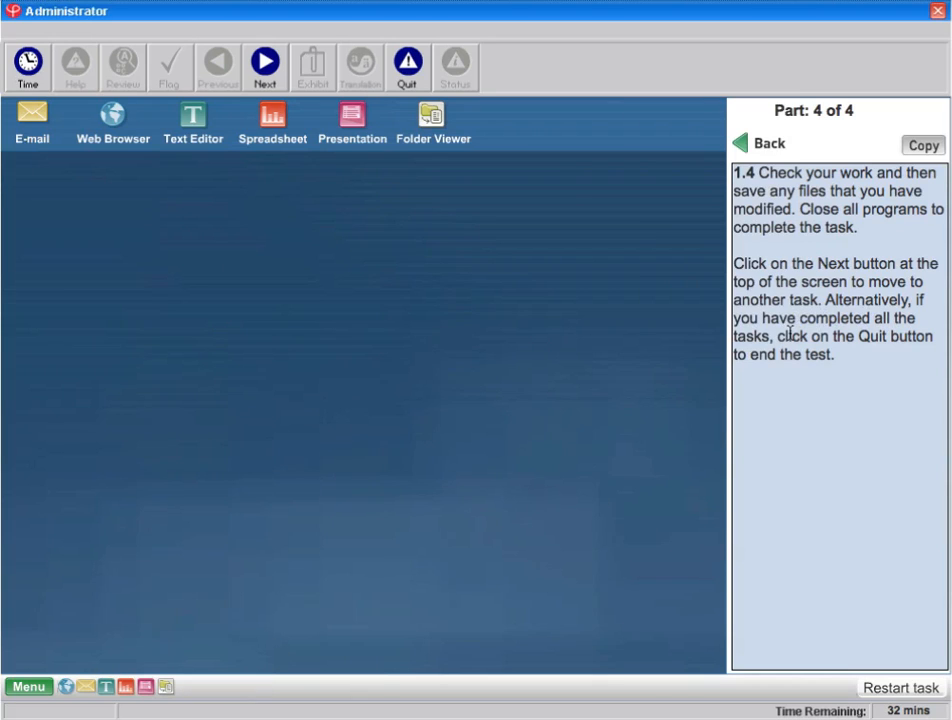
Start part 1 of Task 2 and open the Invite document from School Network/School Events in the Text Editor.
left_click(262, 65)
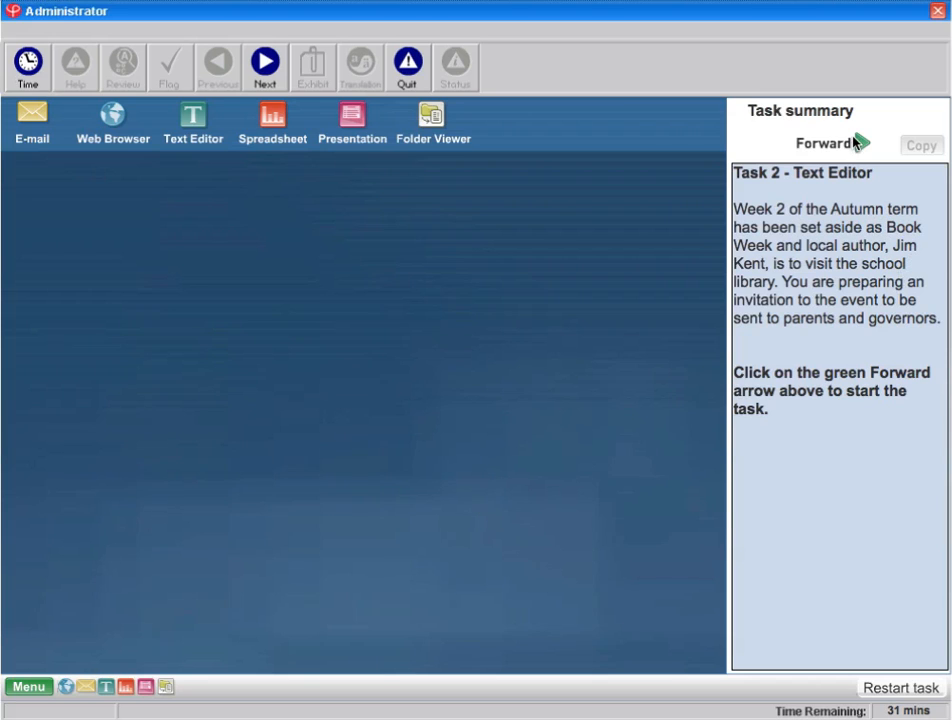
left_click(860, 144)
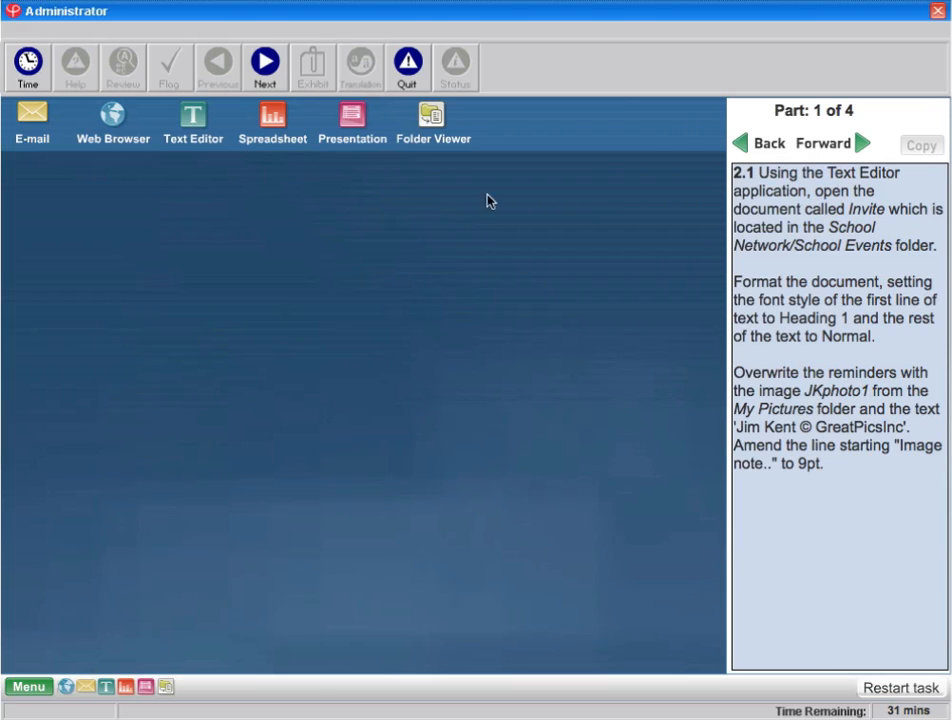
left_click(193, 120)
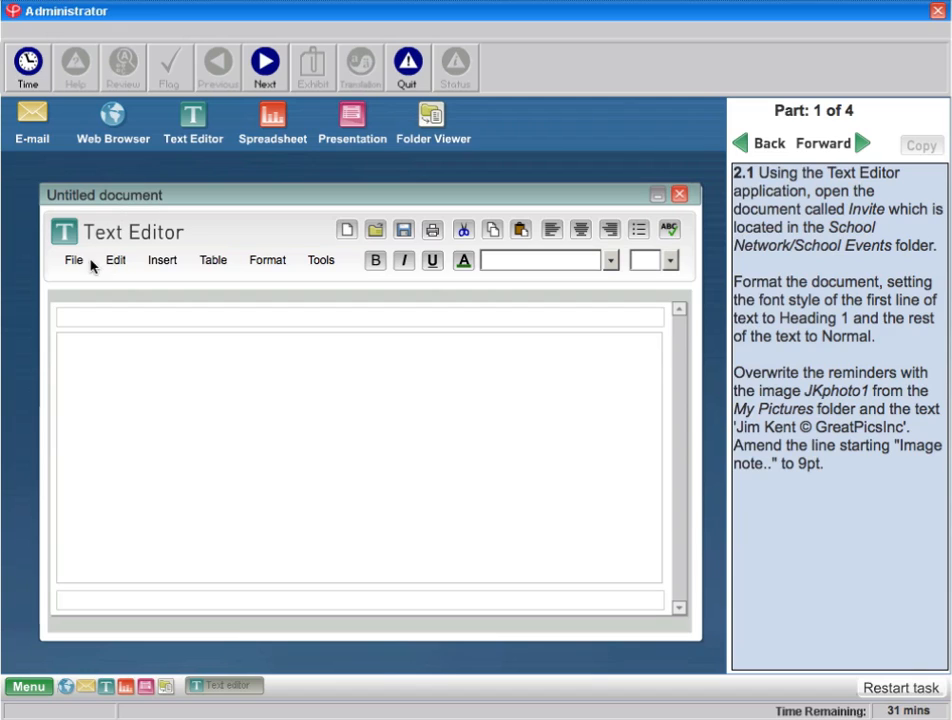
left_click(73, 262)
left_click(90, 302)
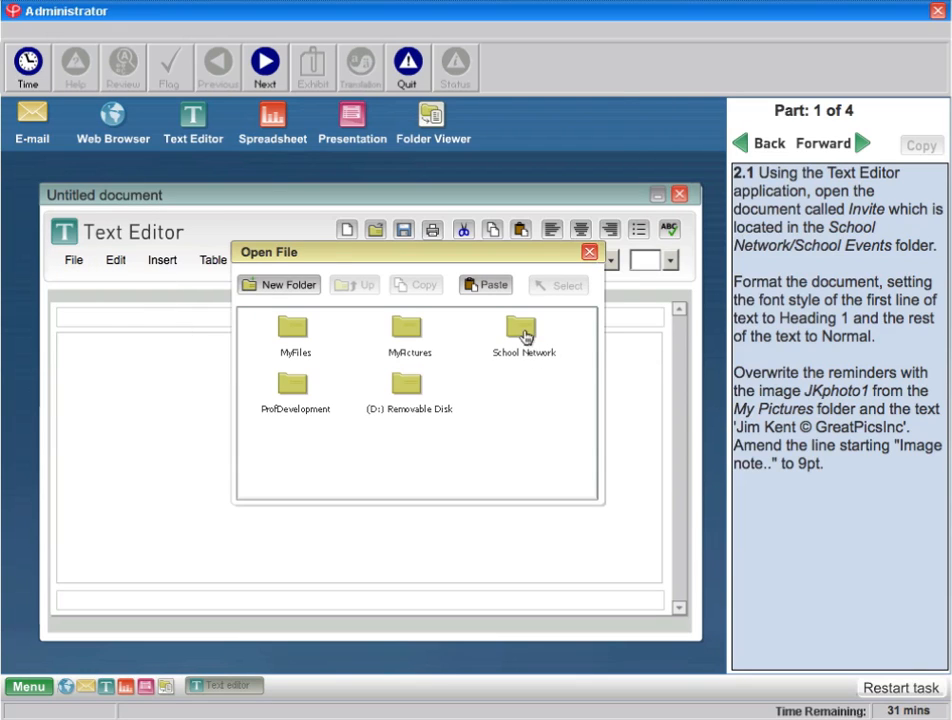
double_click(526, 340)
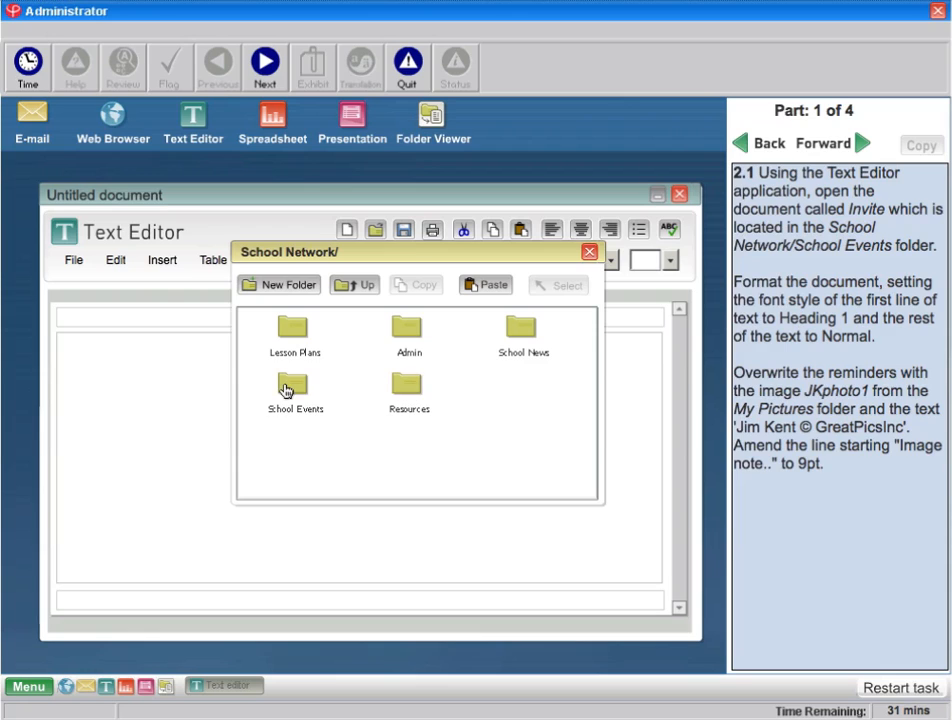
double_click(290, 388)
double_click(238, 385)
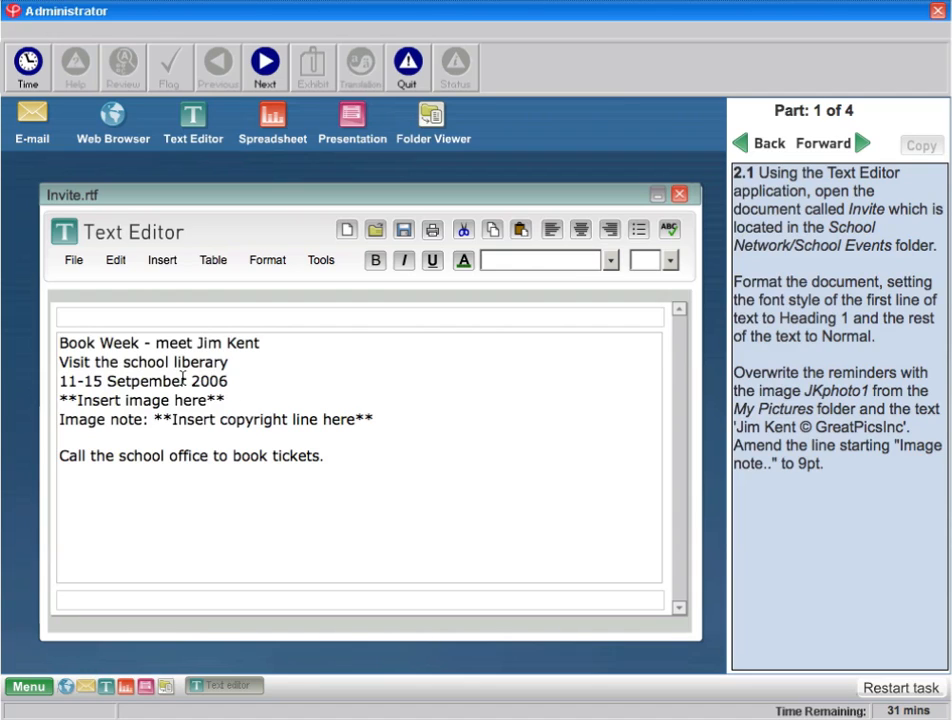
Apply the Heading 1 font style to the first line of the invitation.
left_click_drag(269, 347, 56, 340)
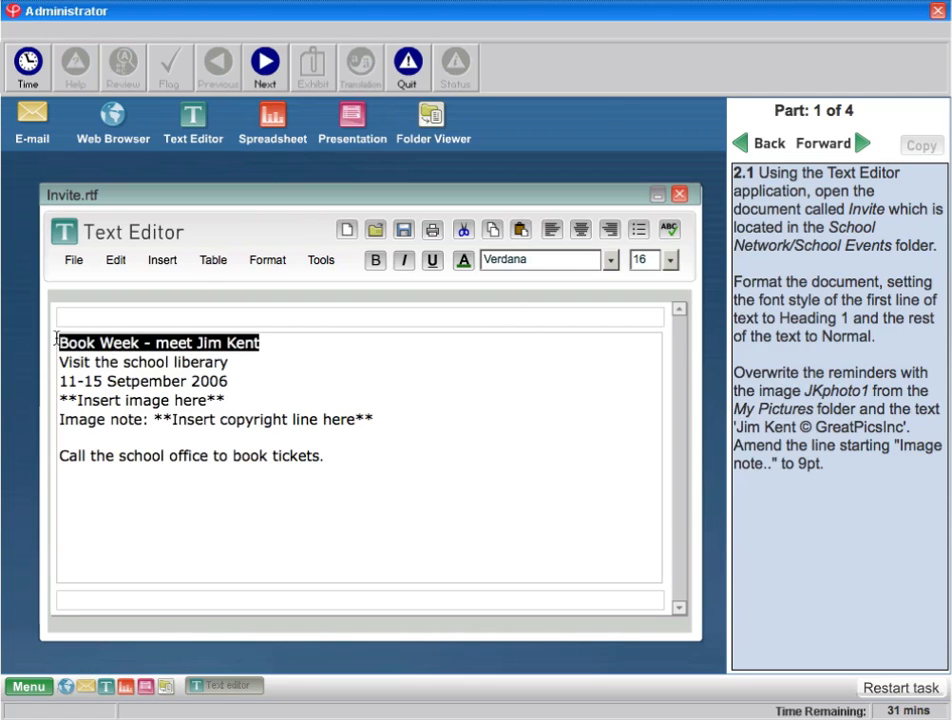
left_click(278, 264)
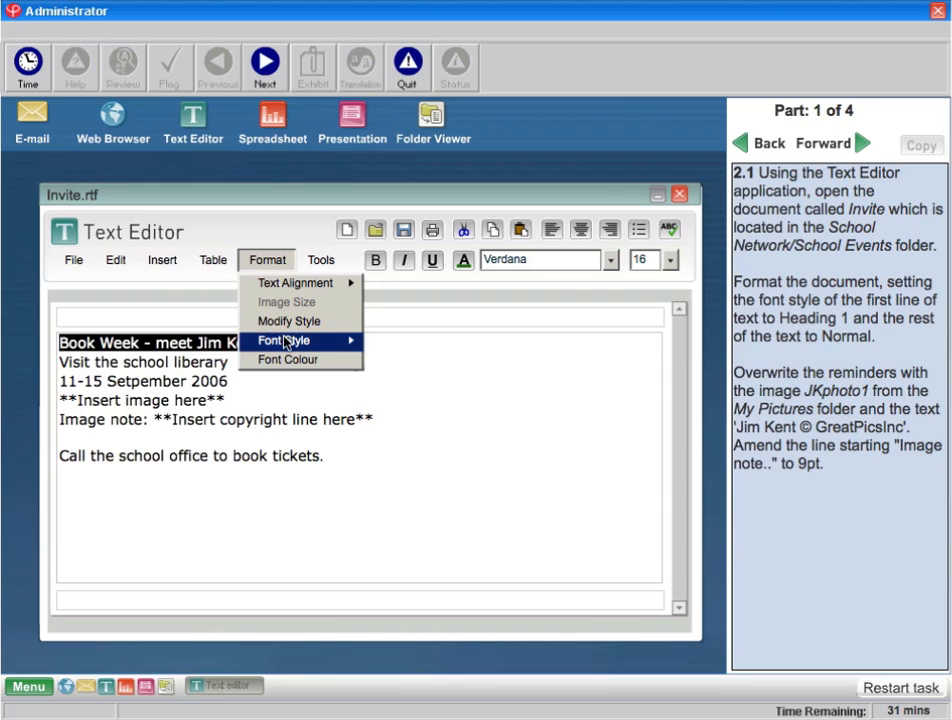
mouse_move(286, 343)
left_click(434, 342)
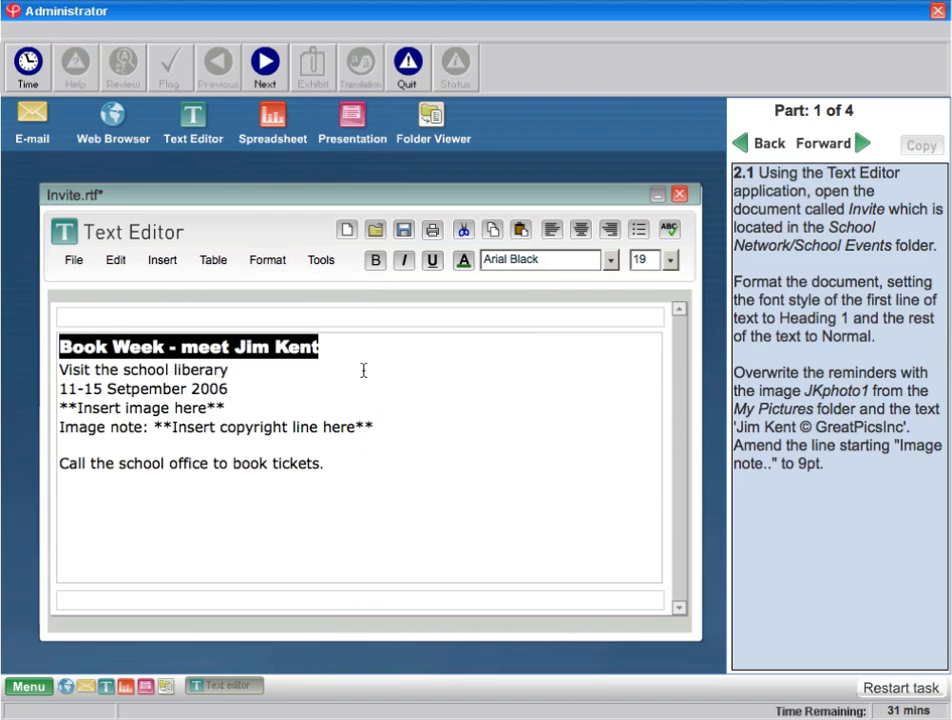
Apply the Normal font style to all the text below the heading.
left_click_drag(329, 464, 58, 369)
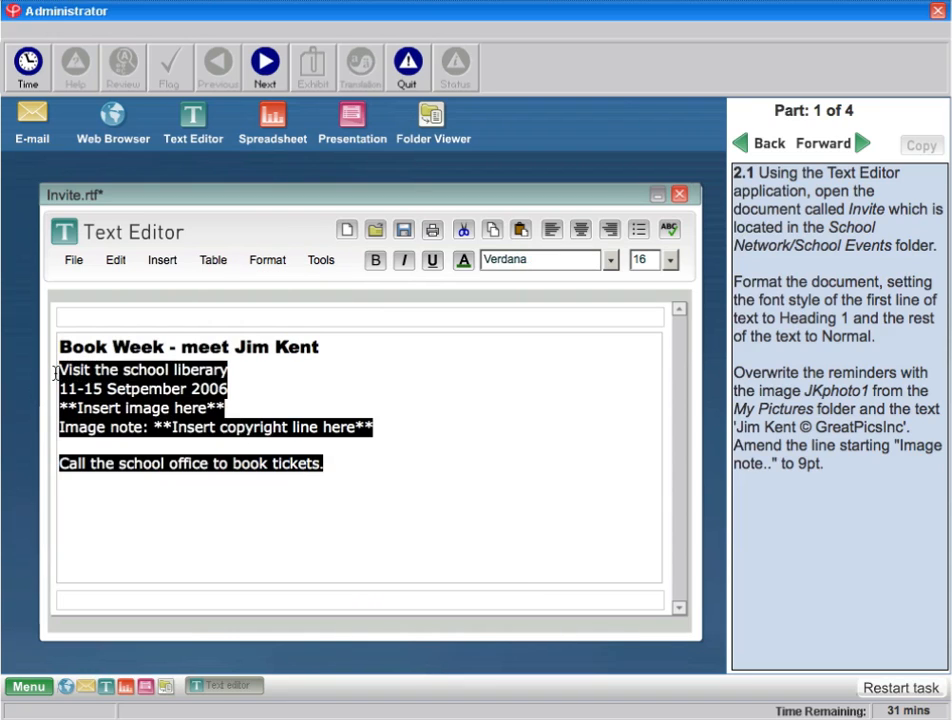
left_click(268, 259)
mouse_move(307, 350)
left_click(431, 398)
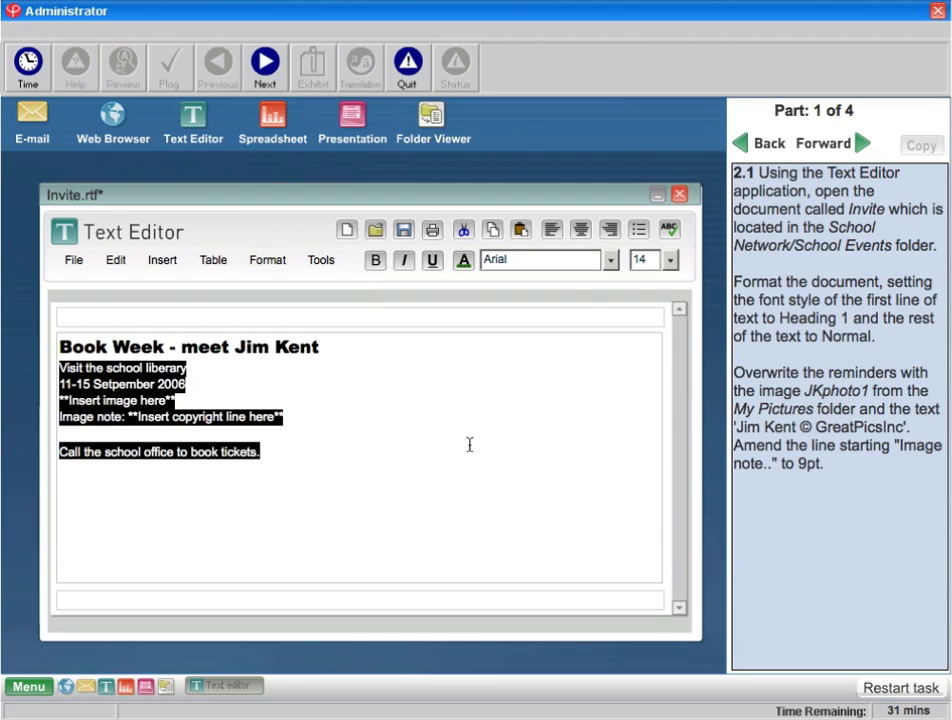
left_click(880, 335)
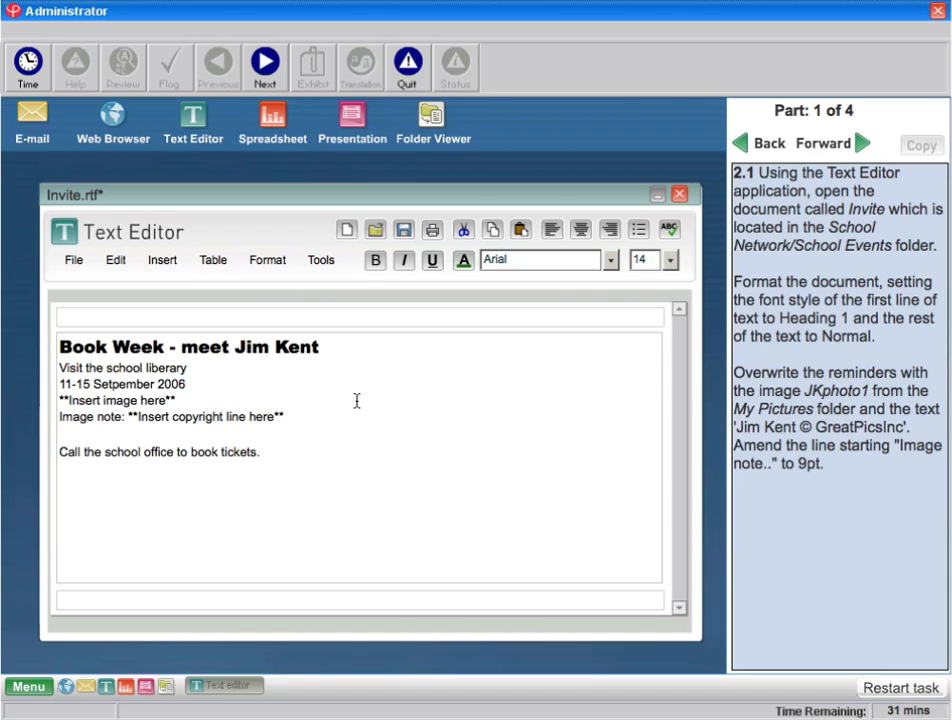
Replace the "**Insert image here**" reminder with the picture JKphoto1.jpg from the MyPictures folder.
left_click_drag(177, 398, 57, 400)
left_click(163, 260)
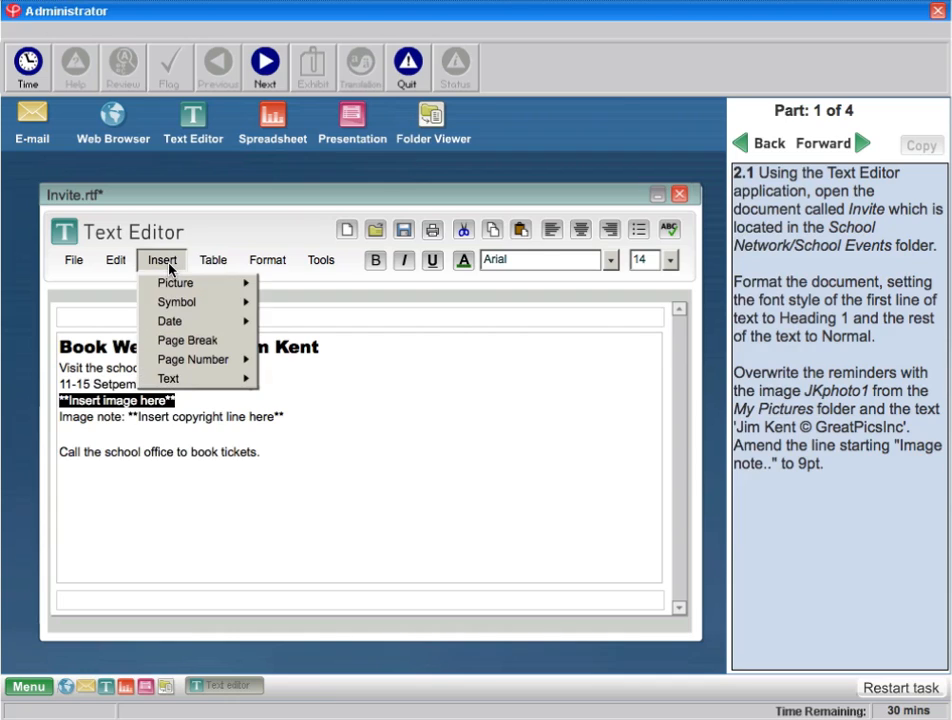
mouse_move(193, 285)
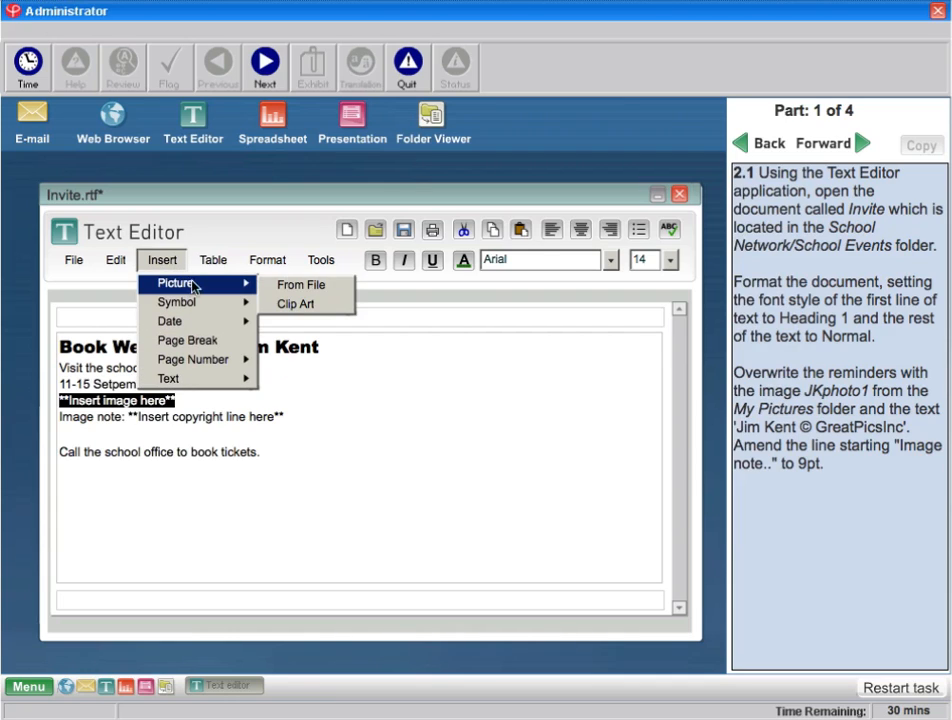
left_click(311, 288)
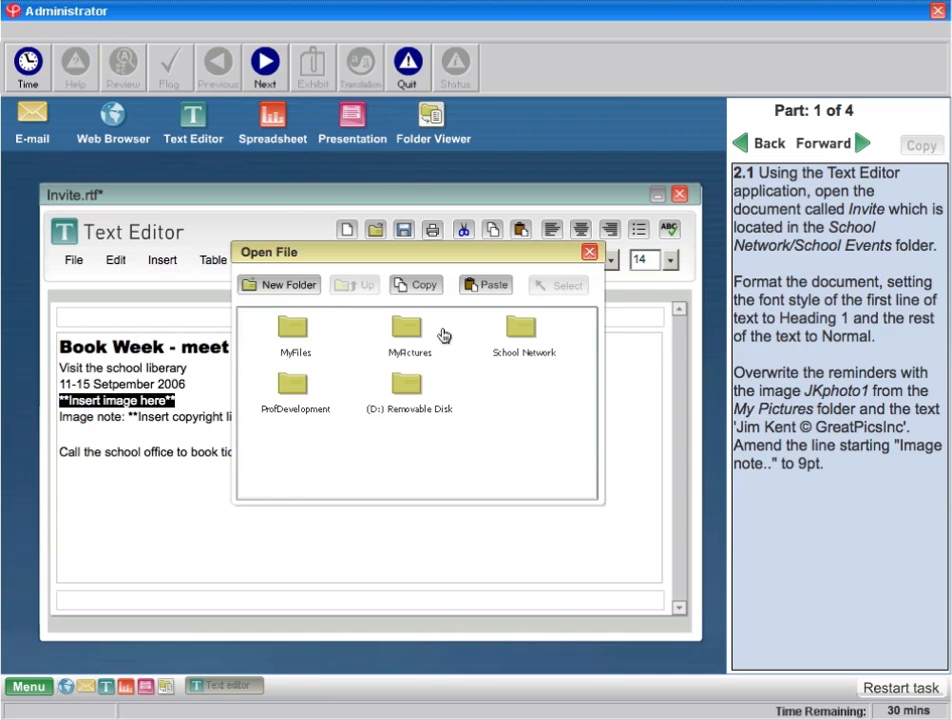
double_click(402, 331)
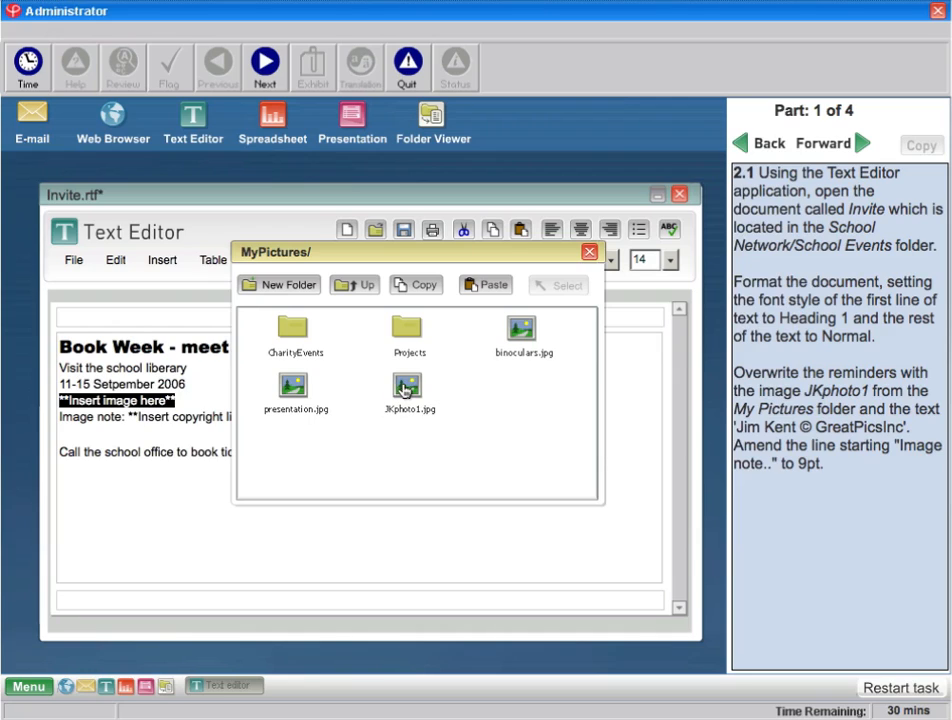
double_click(404, 389)
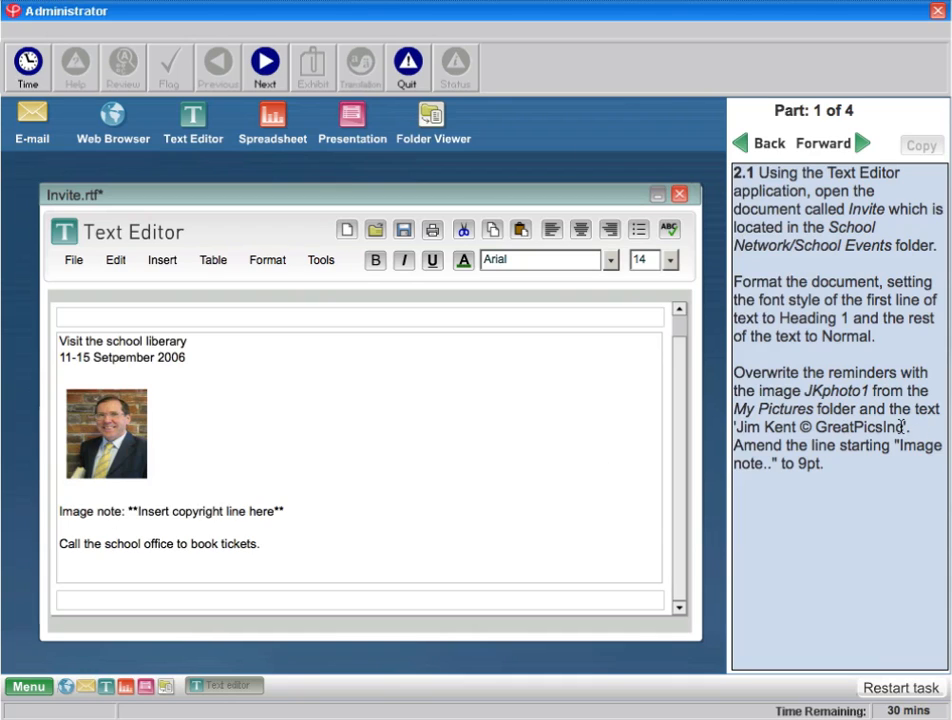
Replace the "**Insert copyright line here**" reminder with the author and © GreatPicsInc credit copied from the task instructions.
left_click_drag(903, 425, 737, 427)
left_click(917, 152)
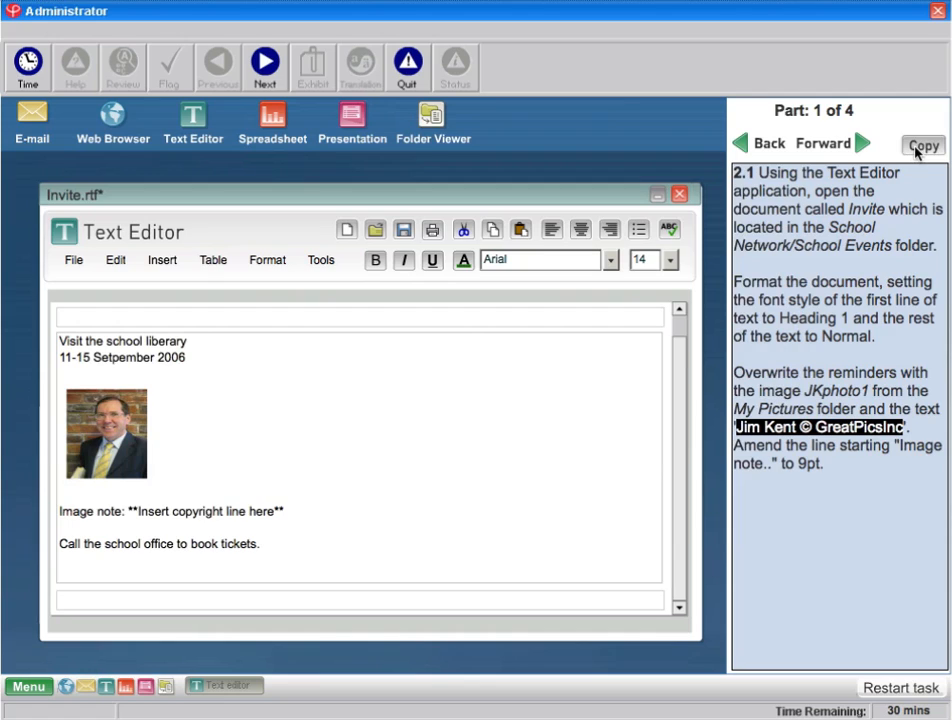
left_click(298, 511)
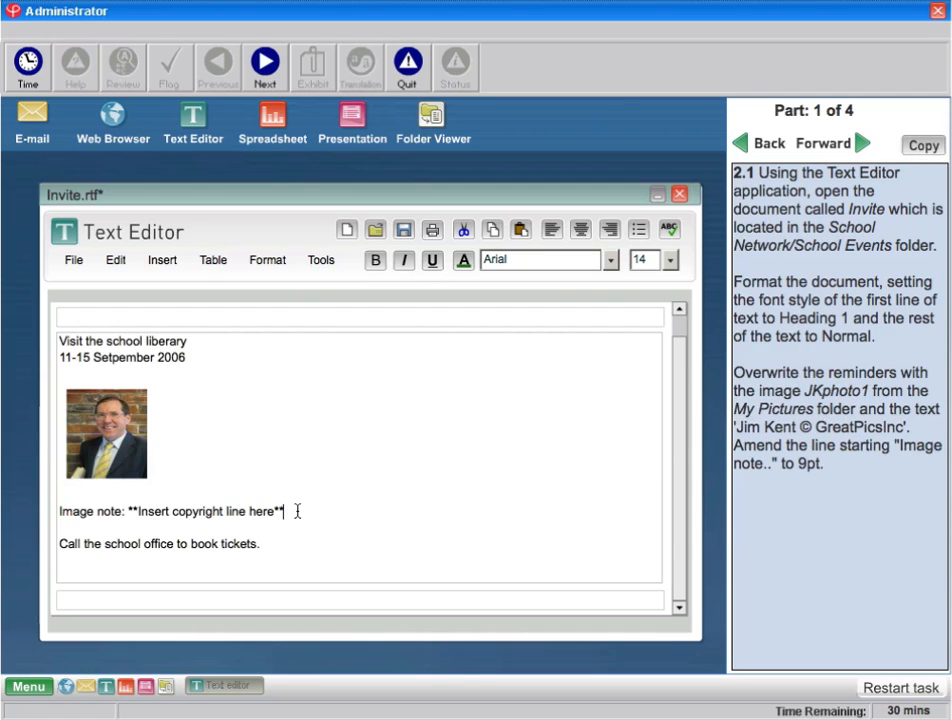
left_click_drag(294, 512, 125, 518)
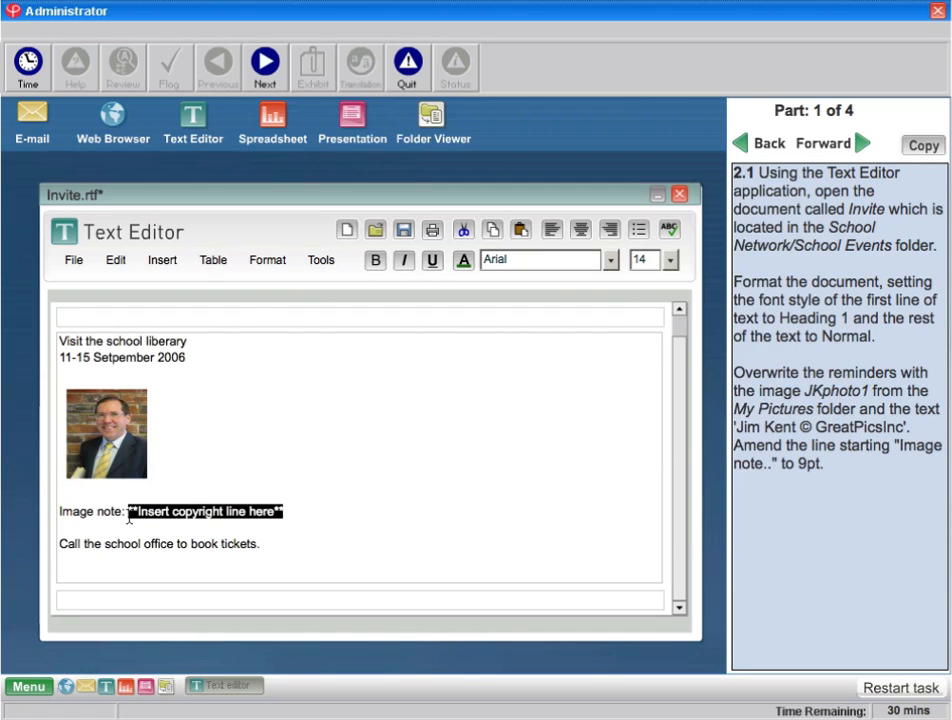
left_click(116, 260)
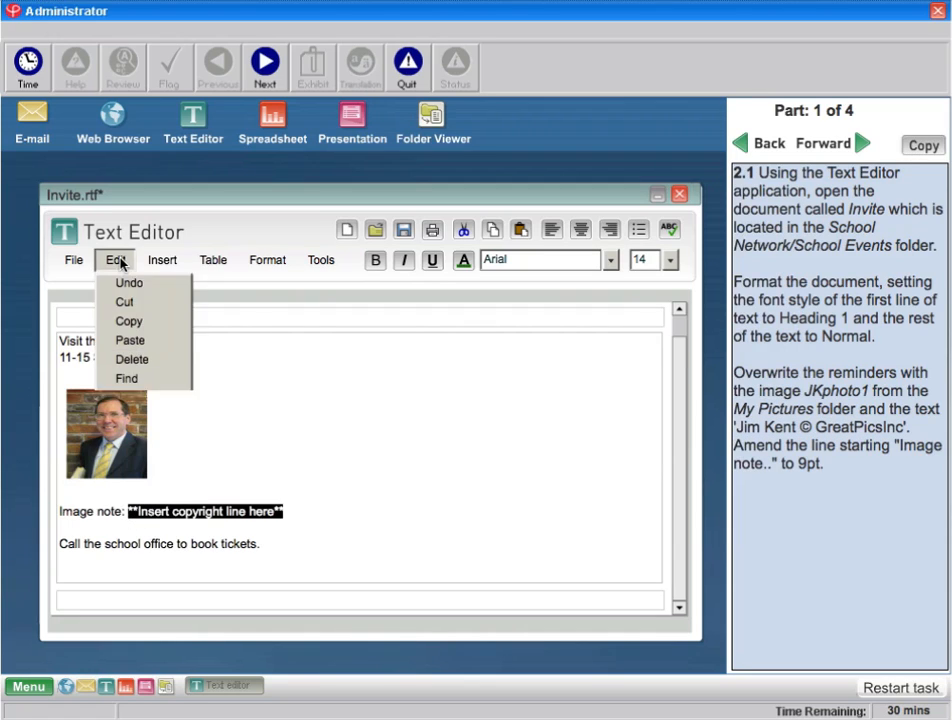
left_click(140, 342)
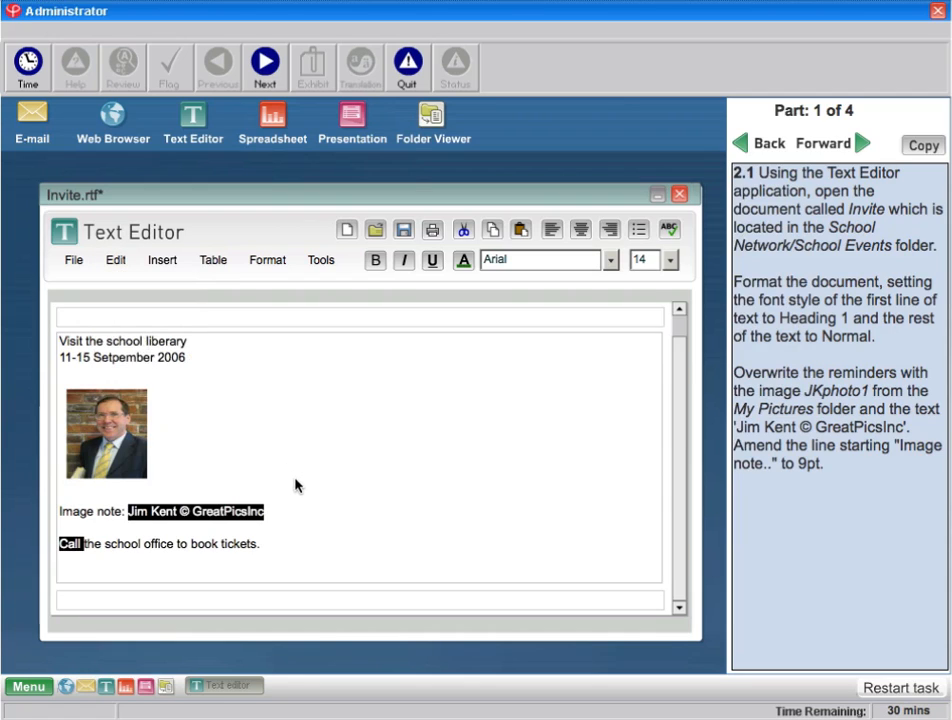
left_click(831, 460)
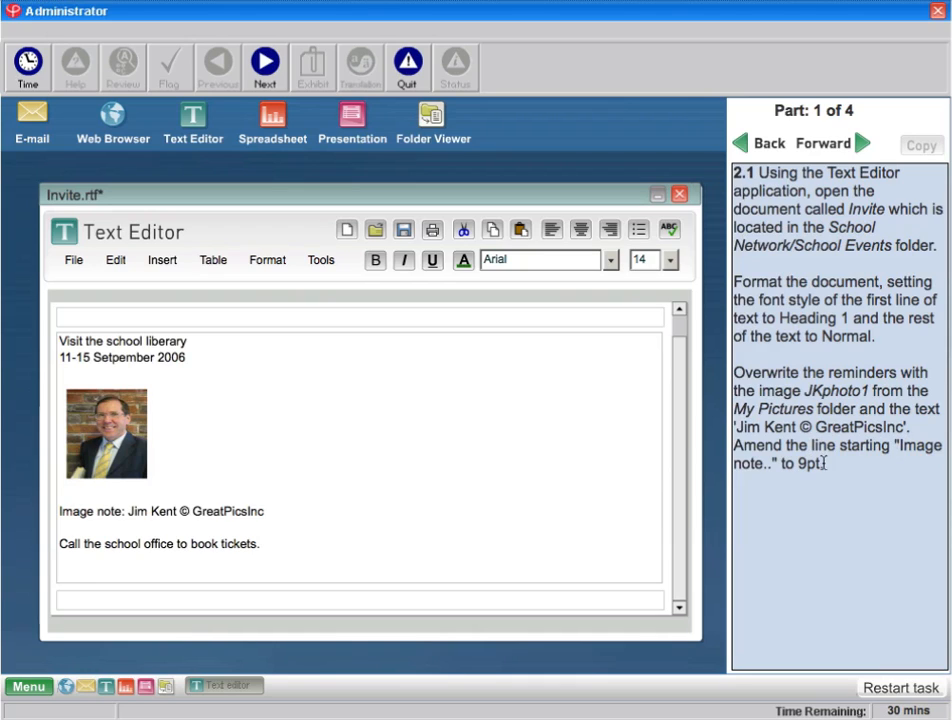
Set the "Image note" line to font size 9 and advance to part 2 of the task instructions.
left_click_drag(268, 511, 62, 511)
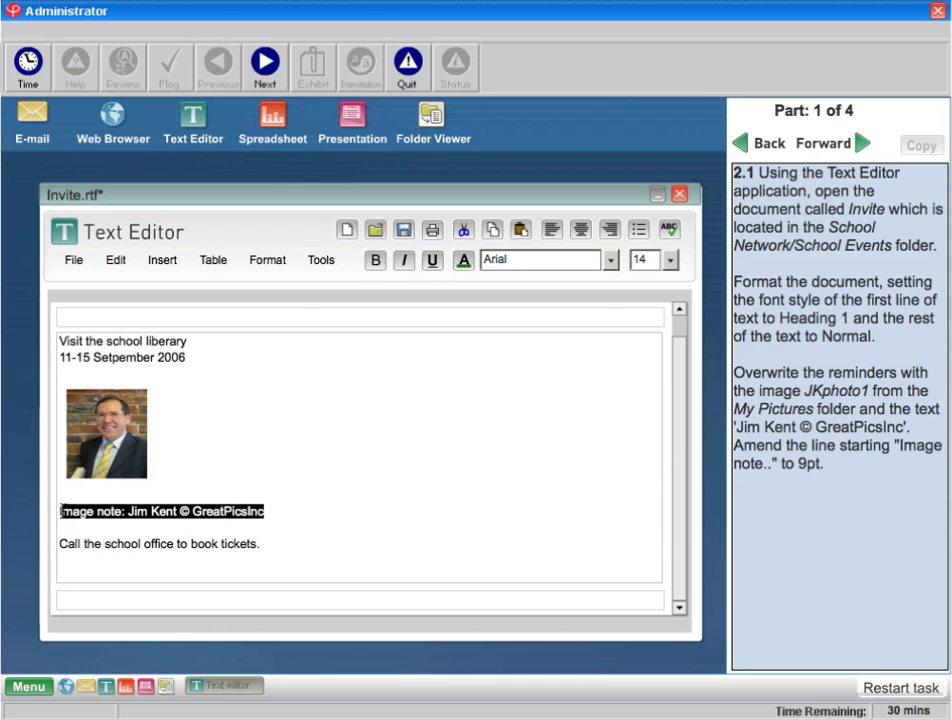
left_click(670, 260)
left_click(672, 286)
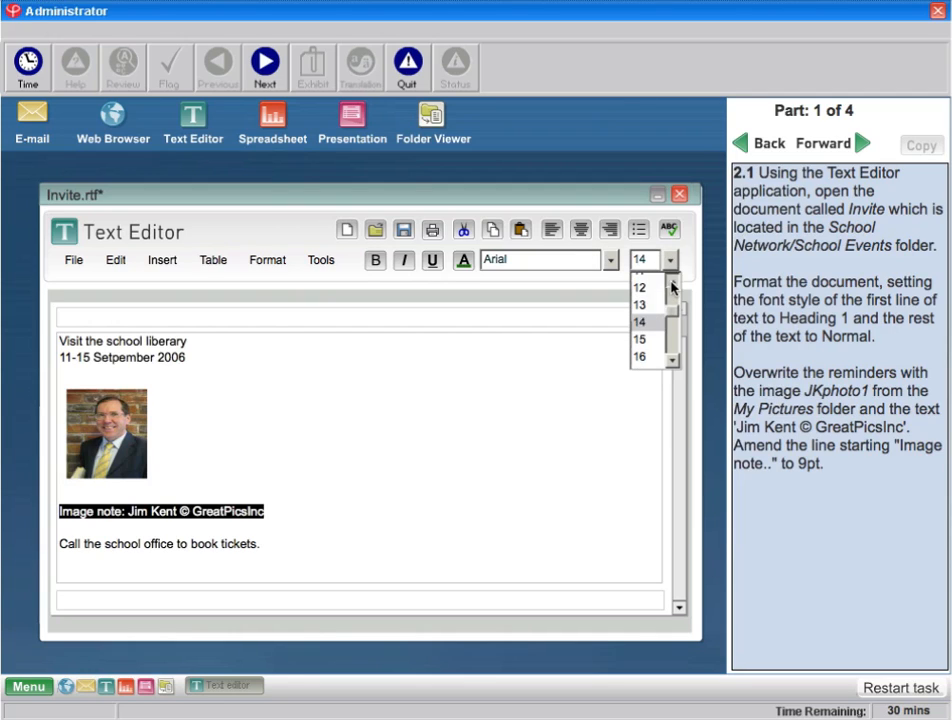
left_click(672, 286)
left_click(672, 286)
left_click(645, 297)
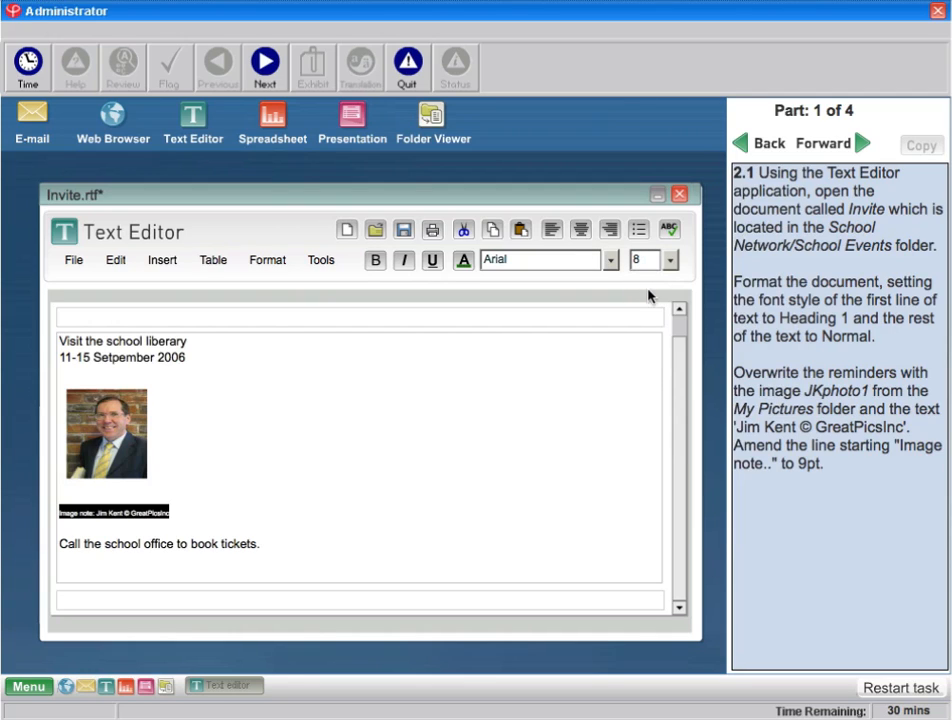
left_click(668, 260)
left_click(655, 305)
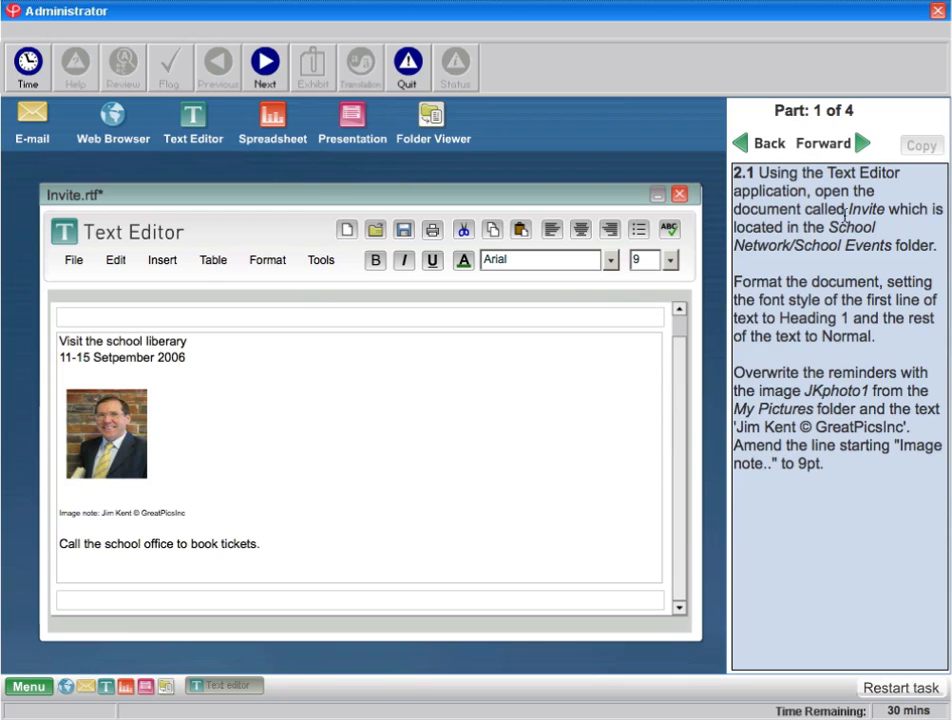
left_click(862, 143)
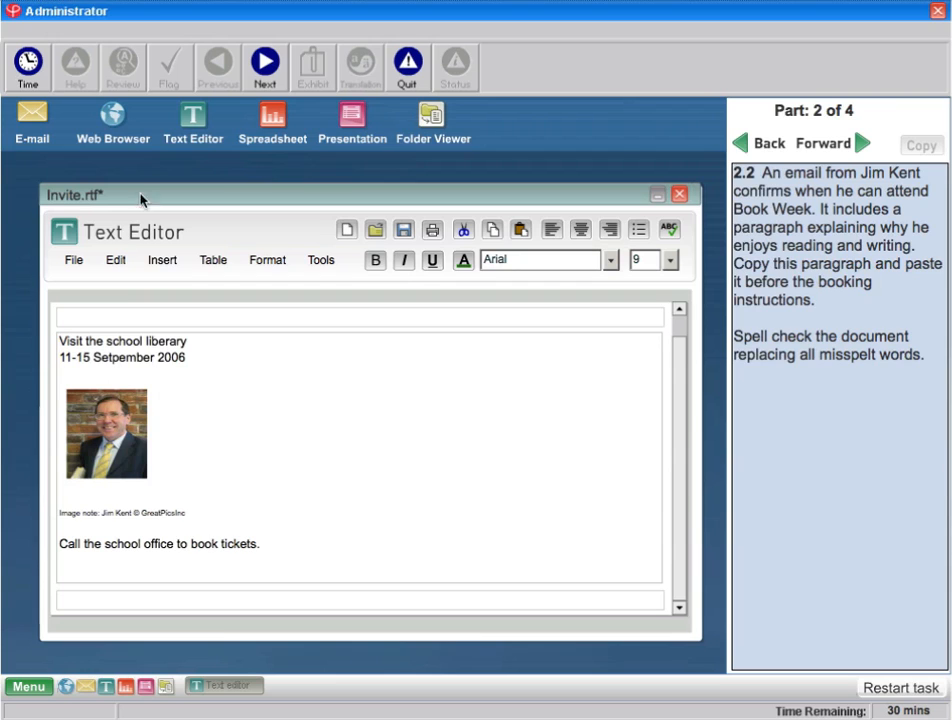
Copy the paragraph about enjoying writing and reading from the guest author's Book Week email, and minimise the E-mail program.
left_click(27, 117)
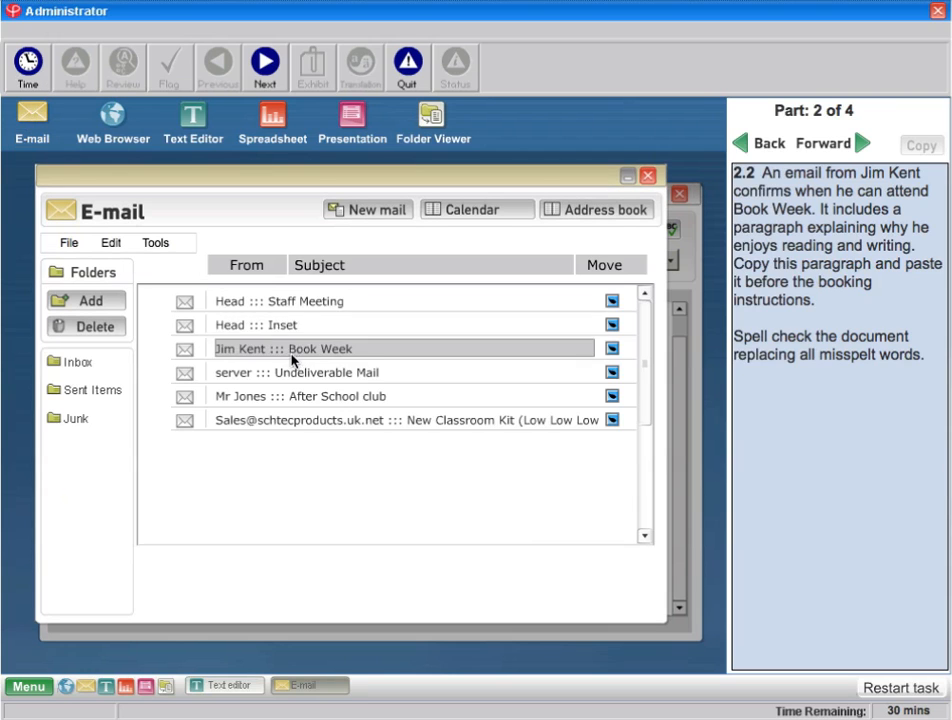
double_click(291, 350)
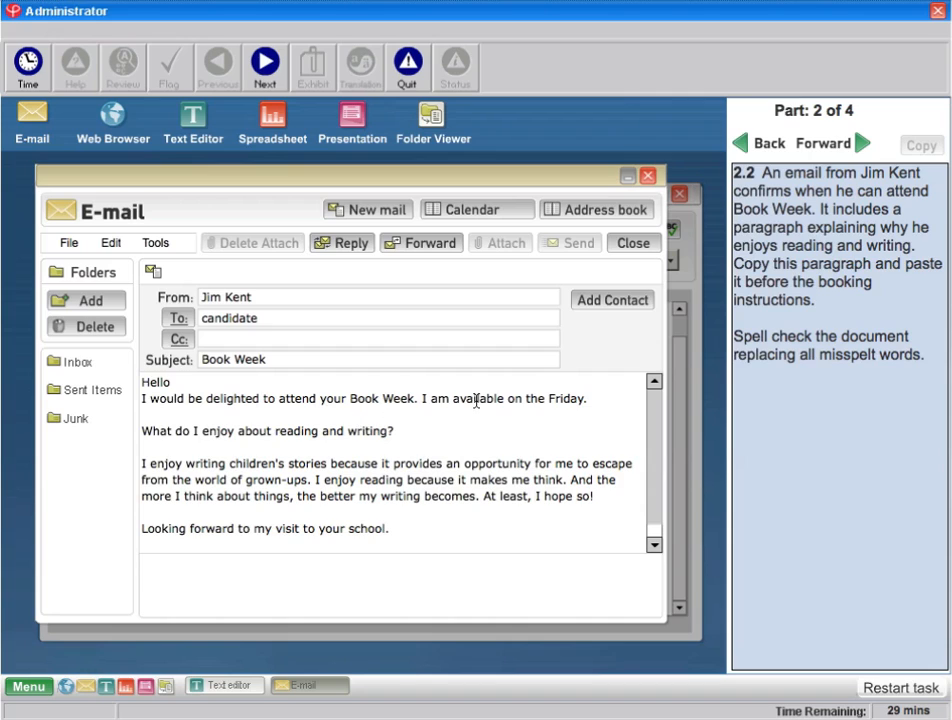
left_click_drag(600, 497, 139, 466)
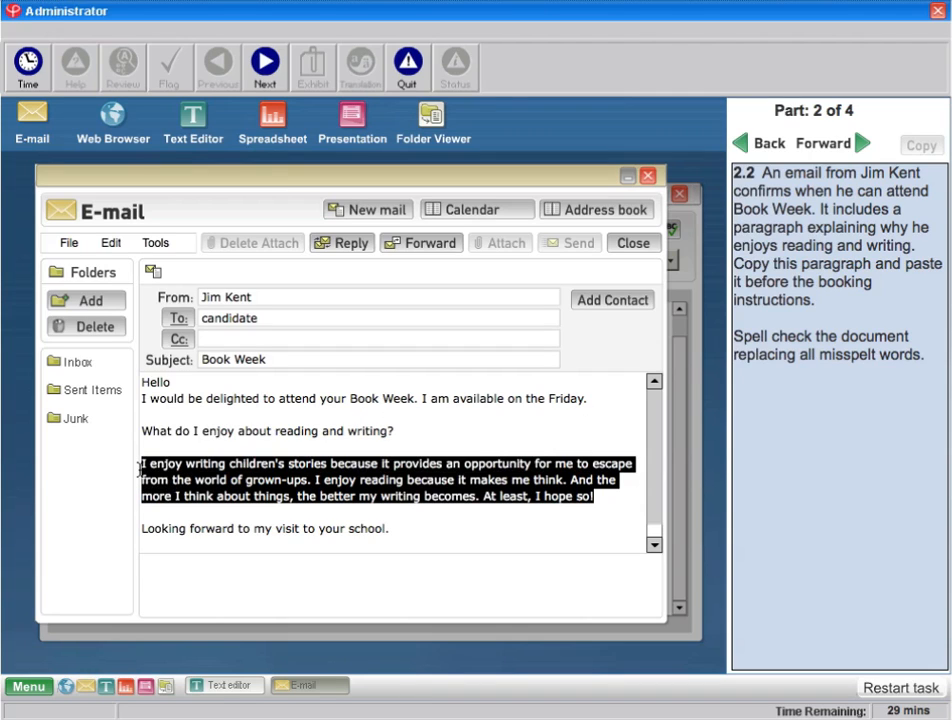
left_click(110, 242)
left_click(124, 285)
left_click(627, 176)
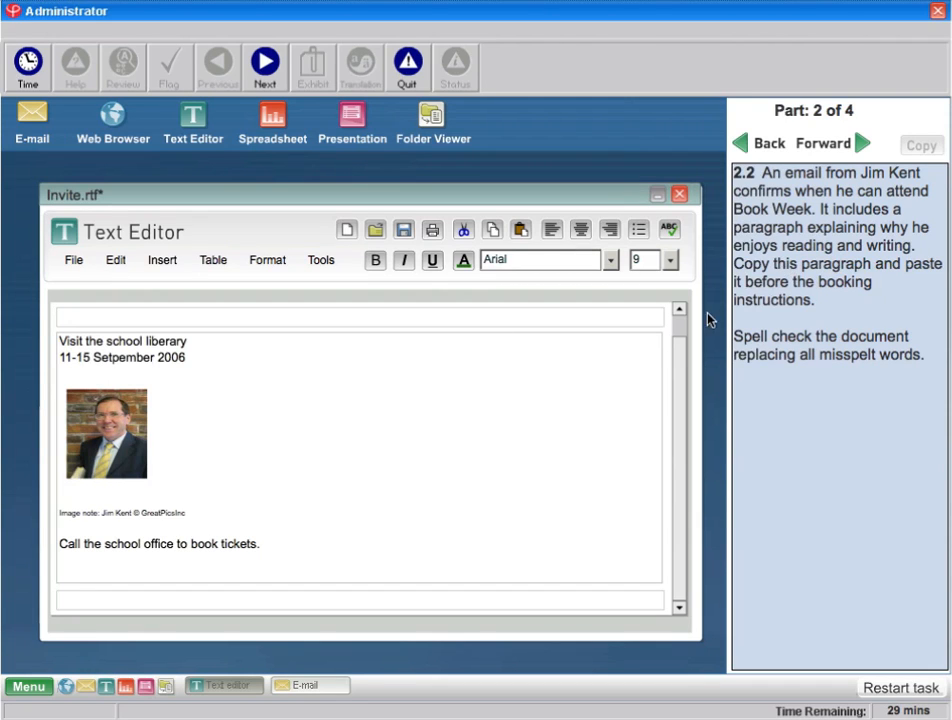
Paste the copied paragraph between the "Image note" line and the booking instructions, leaving no extra blank line after it.
left_click(218, 526)
left_click(117, 261)
left_click(143, 346)
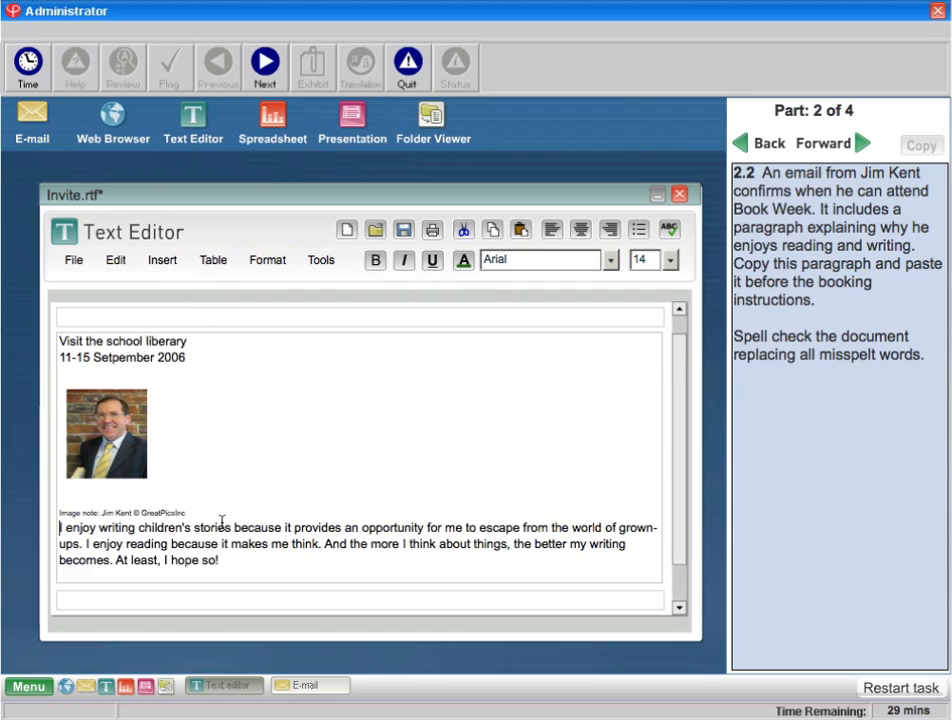
scroll(272, 508, "down", 1)
left_click(299, 530)
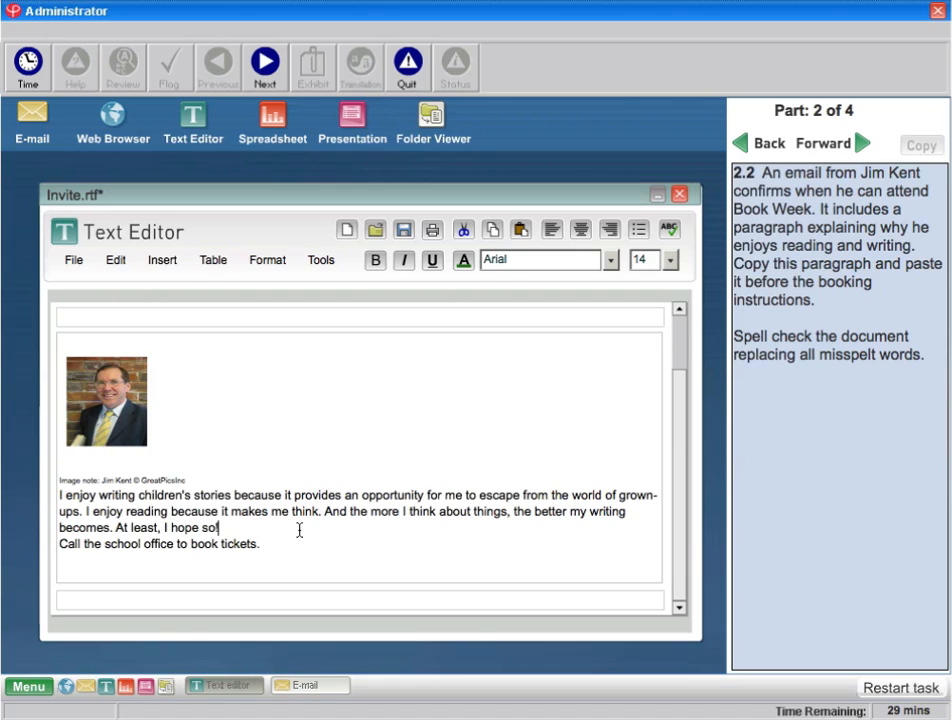
key("Return")
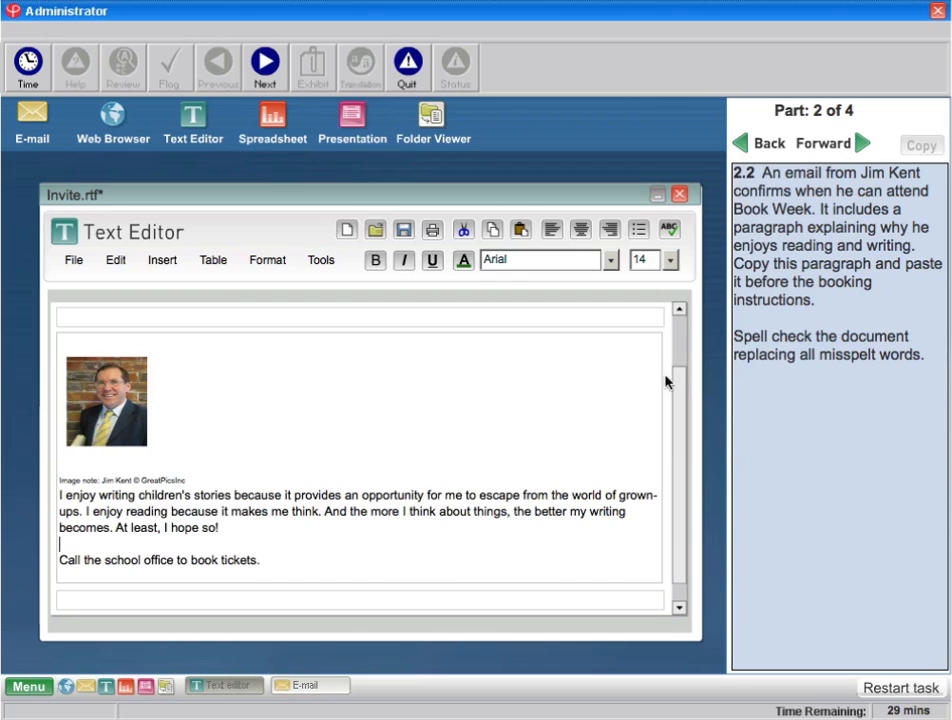
key("BackSpace")
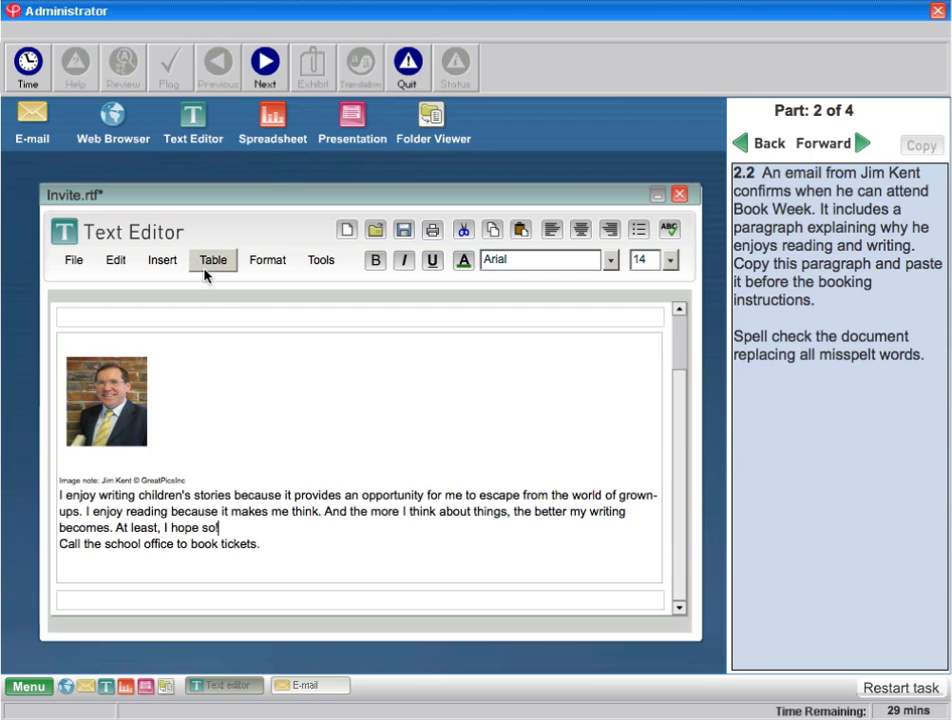
Spell check the document, changing "liberary" to "library" and "Setpember" to "September", and advance to part 3 of the task instructions.
left_click(333, 266)
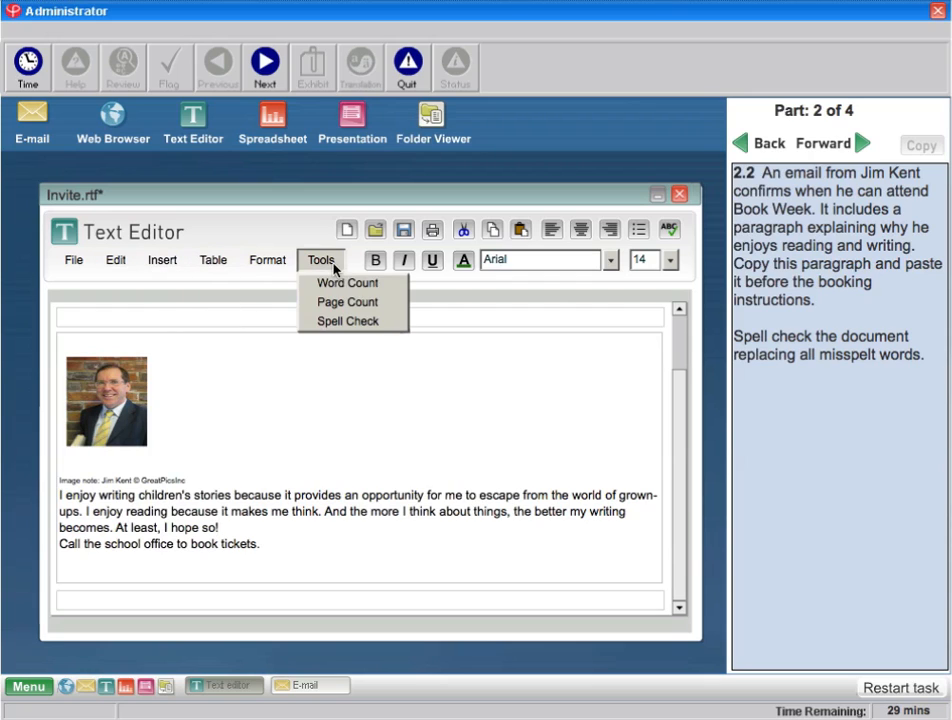
left_click(344, 322)
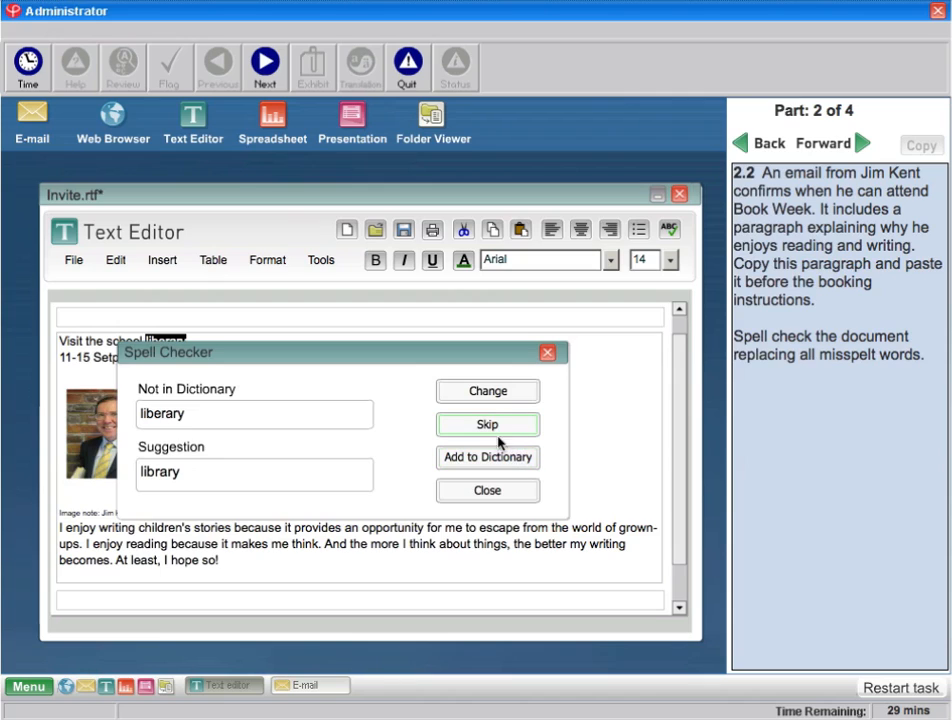
left_click(493, 391)
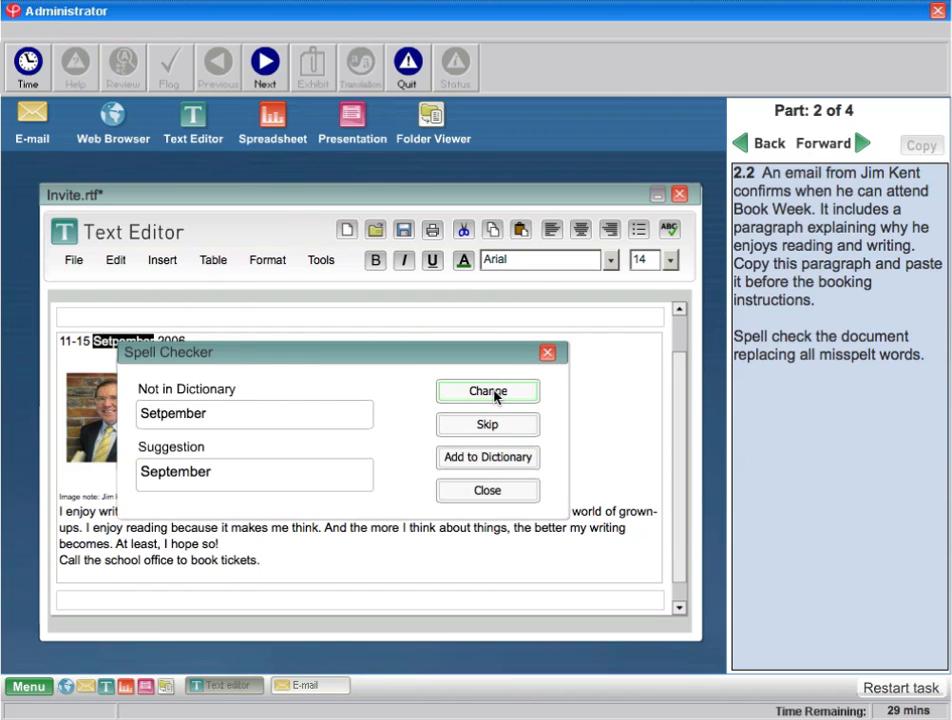
left_click(490, 391)
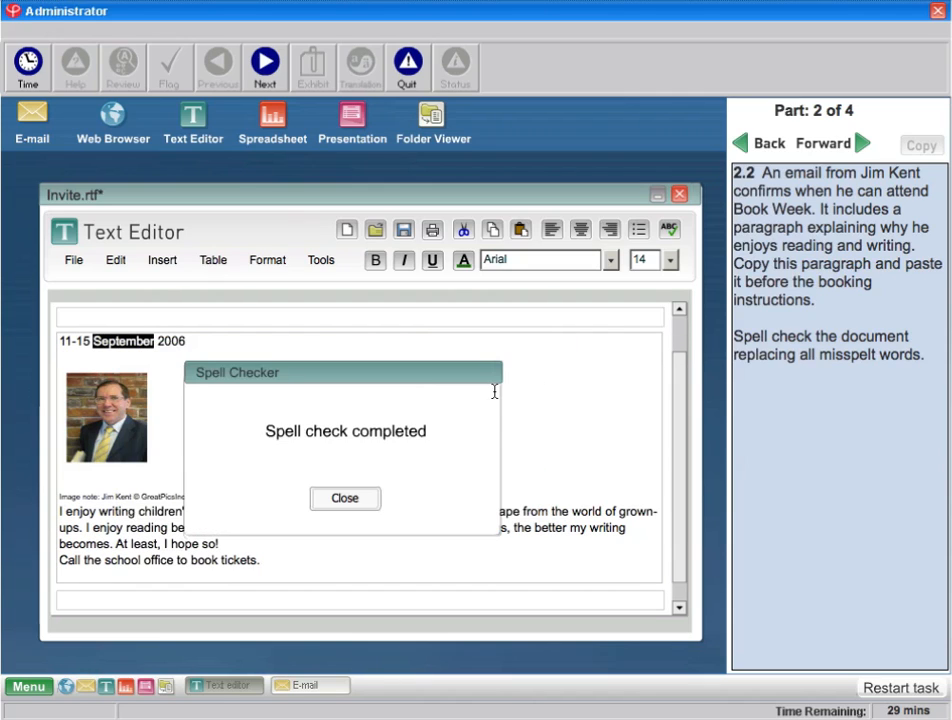
left_click(344, 498)
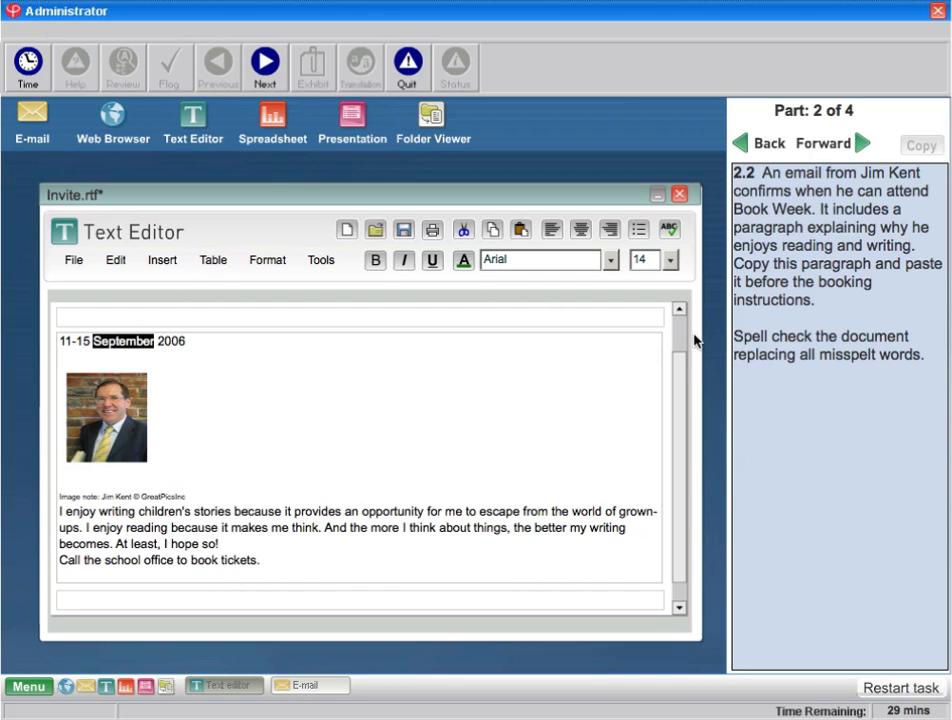
left_click(864, 143)
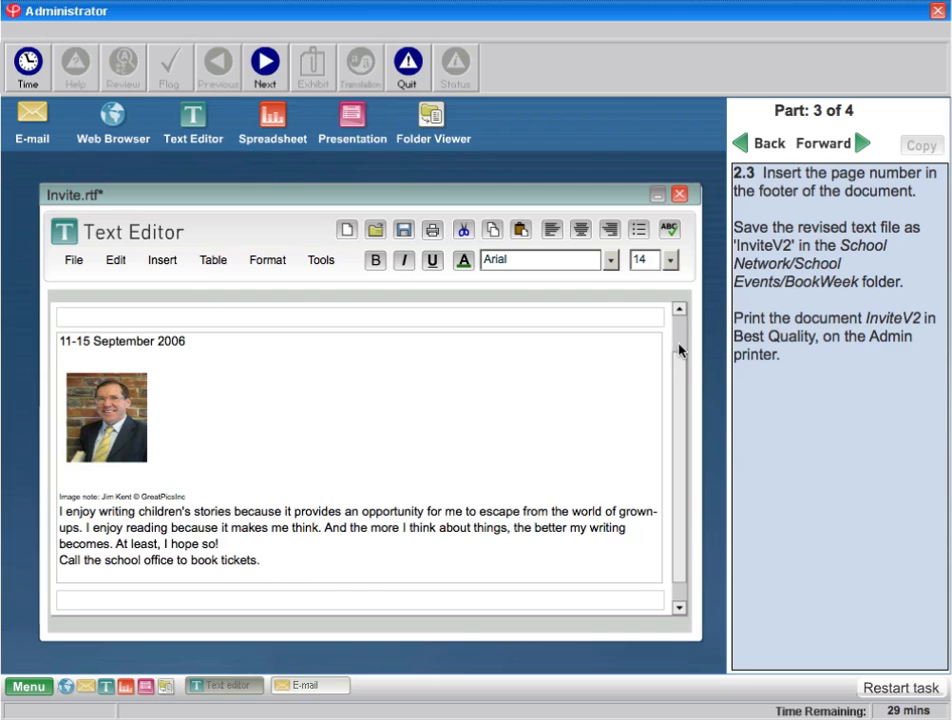
Insert the page number in the footer of the invitation.
left_click(286, 265)
left_click(310, 262)
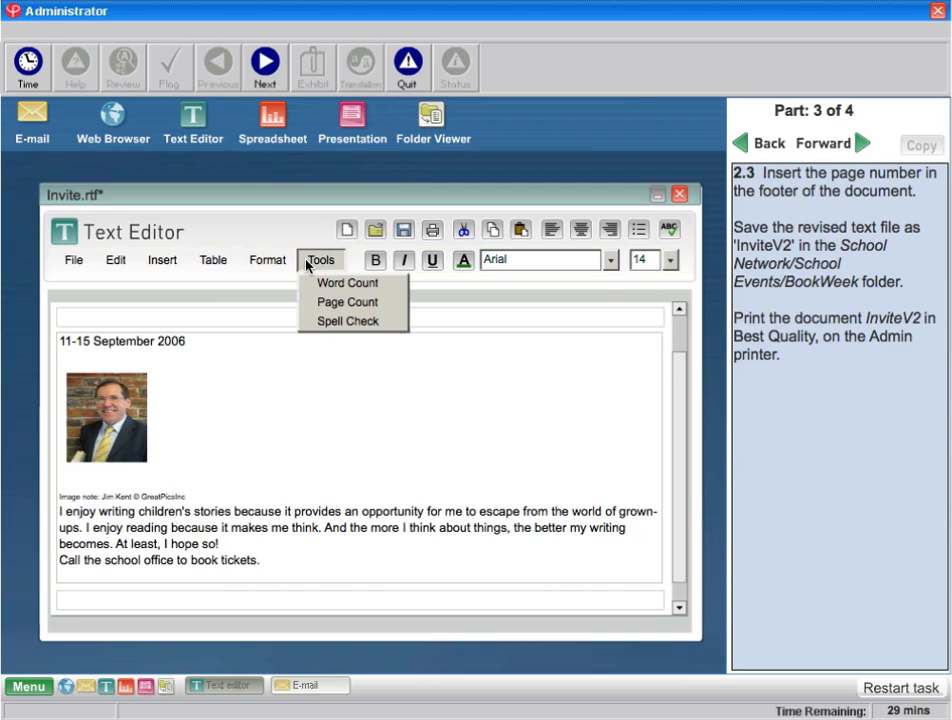
mouse_move(160, 264)
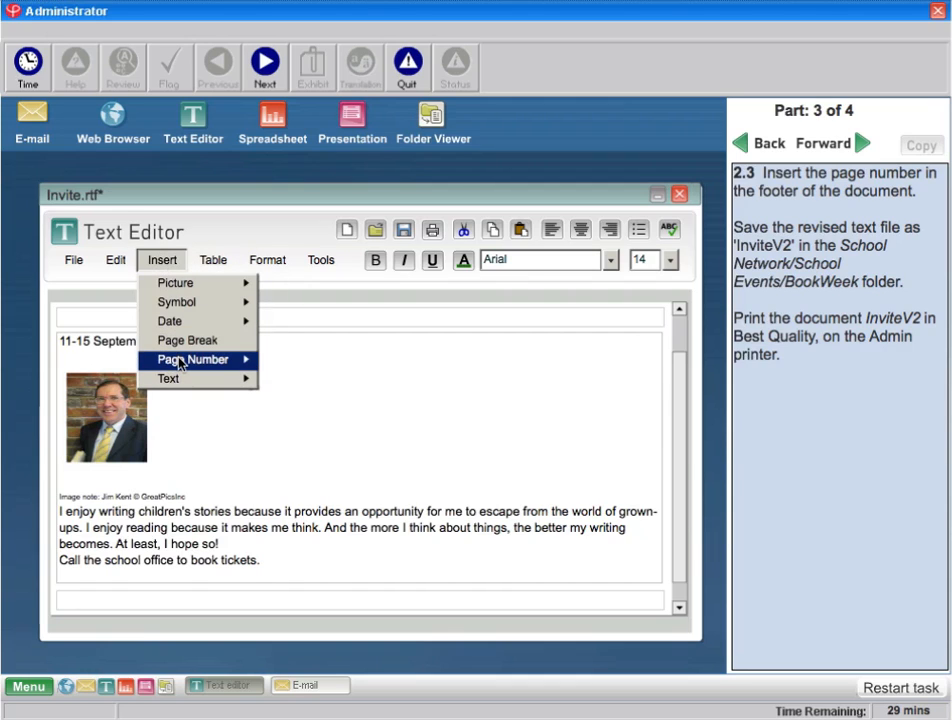
mouse_move(220, 364)
left_click(292, 381)
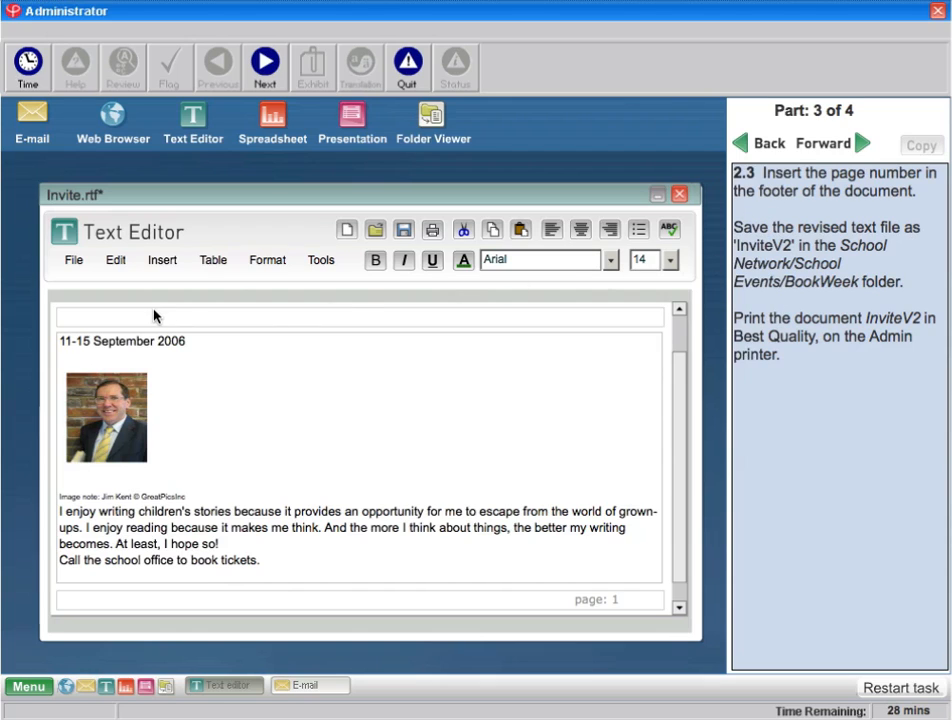
Save the document as InviteV2.rtf in the School Network/School Events/BookWeek folder.
left_click(80, 263)
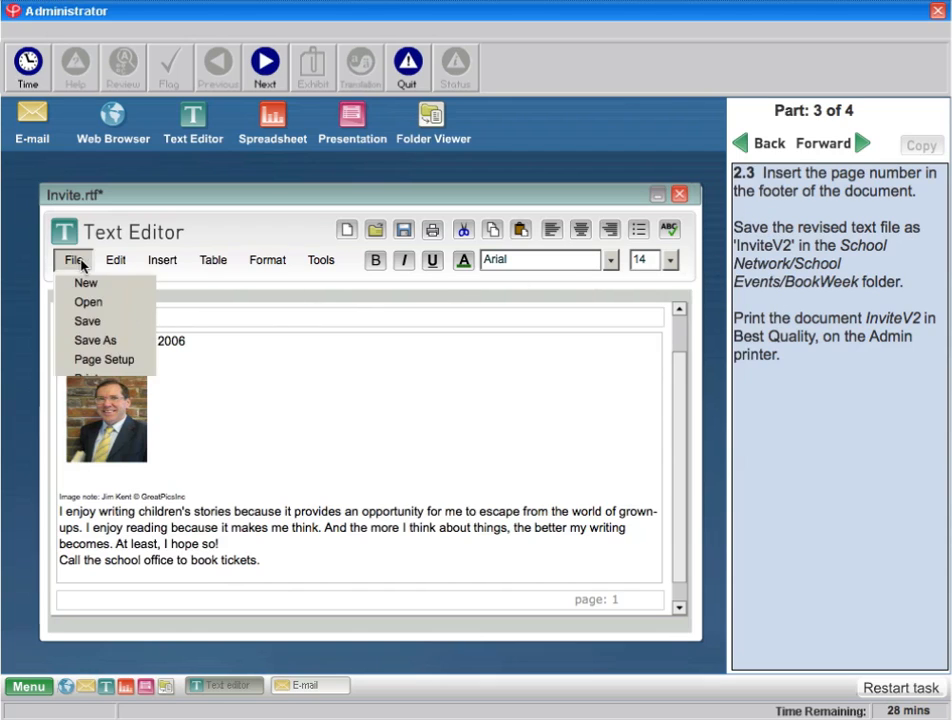
left_click(100, 343)
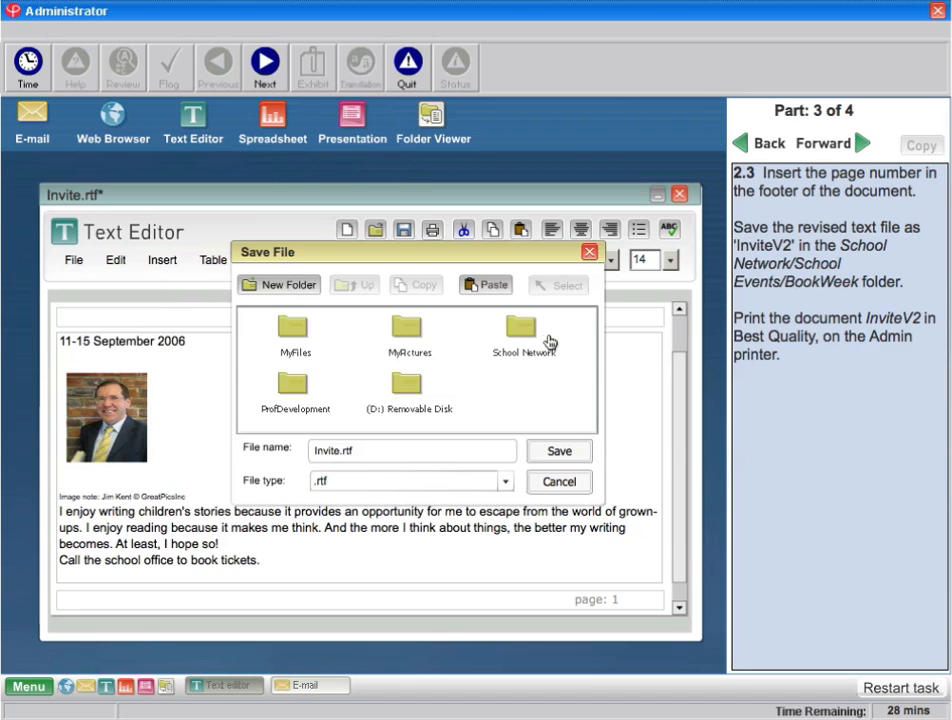
double_click(522, 330)
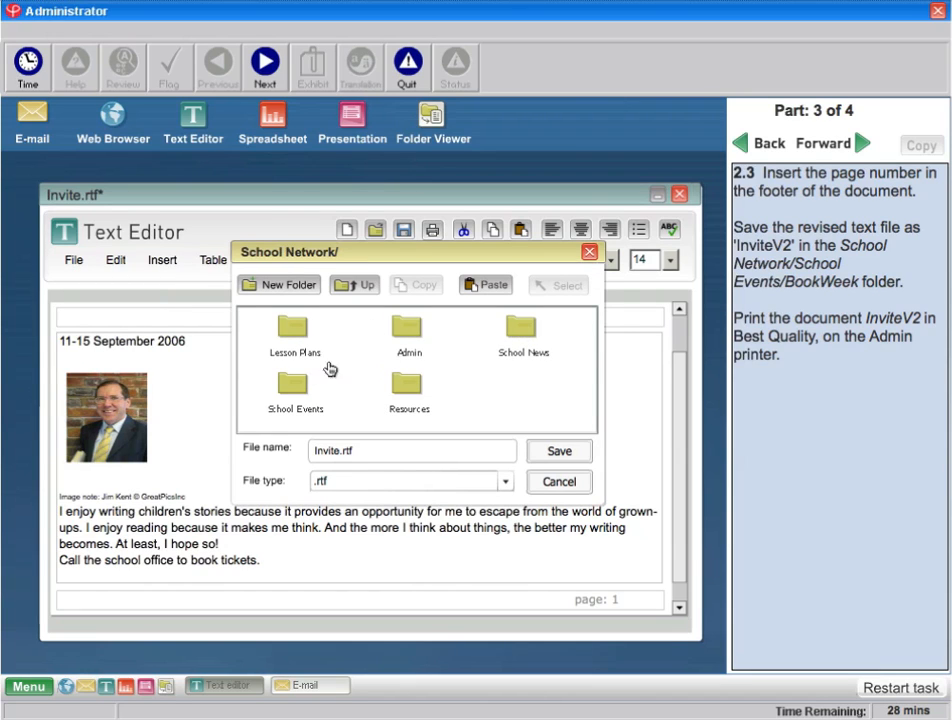
double_click(290, 386)
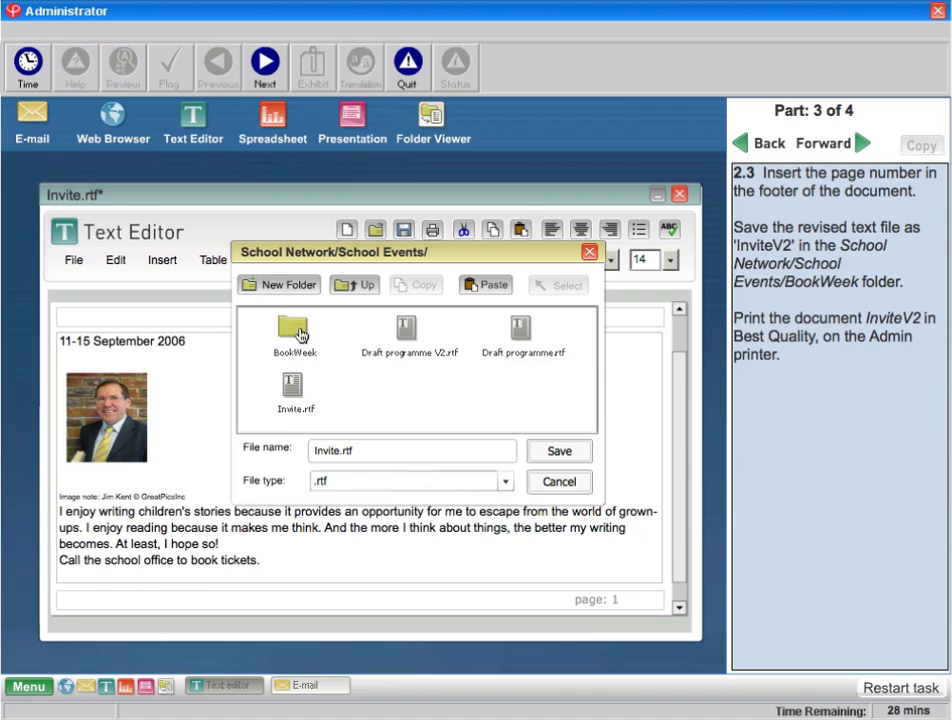
double_click(302, 334)
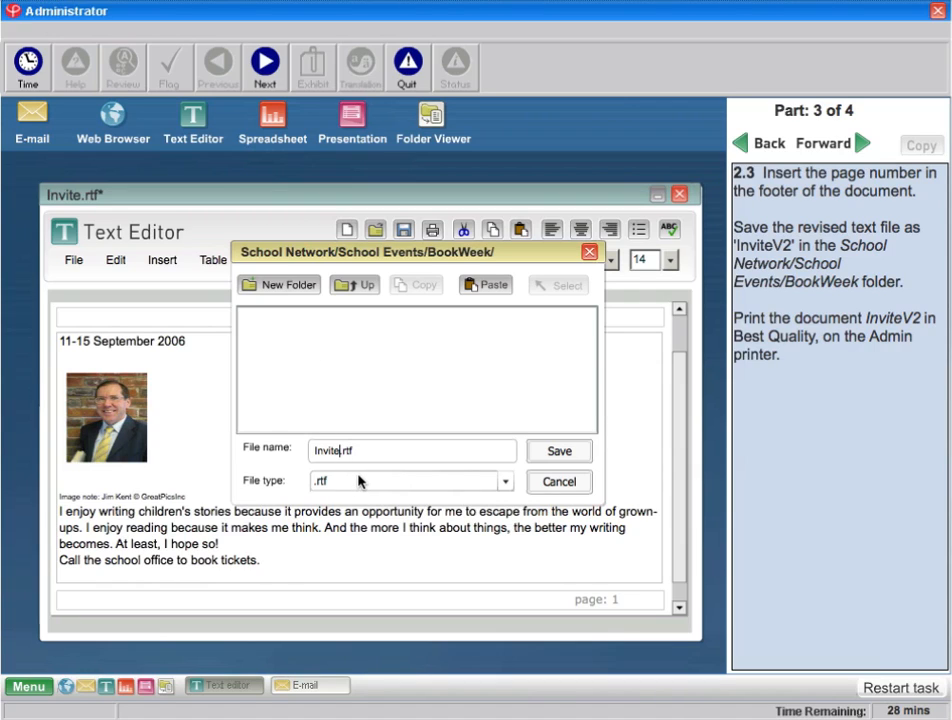
type("V2")
left_click(559, 451)
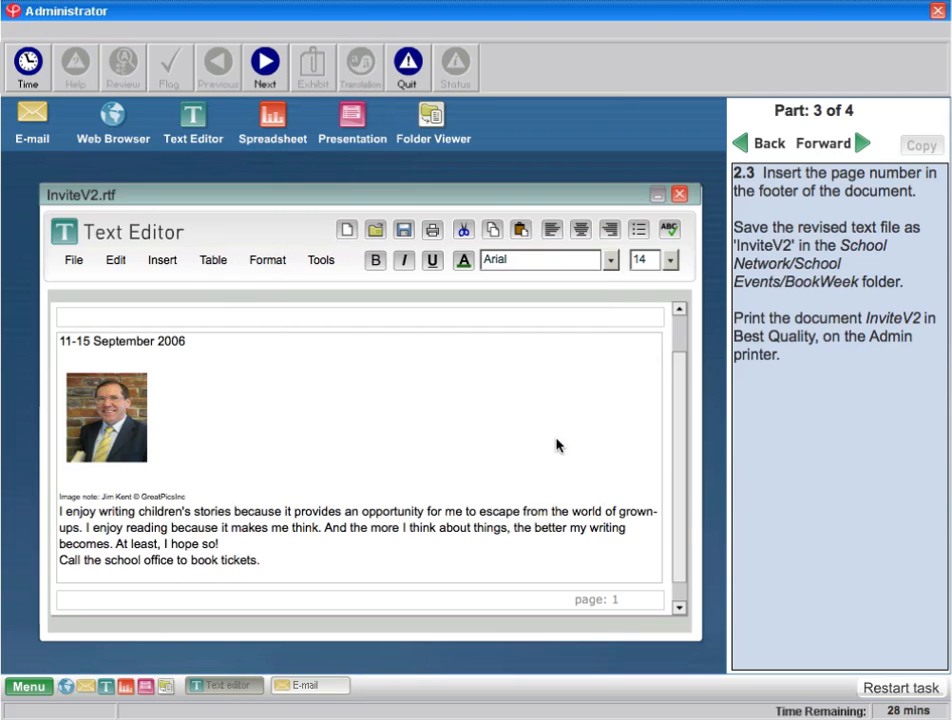
Print InviteV2 in Best quality on the Admin Printer and advance to part 4 of the task instructions.
left_click(77, 262)
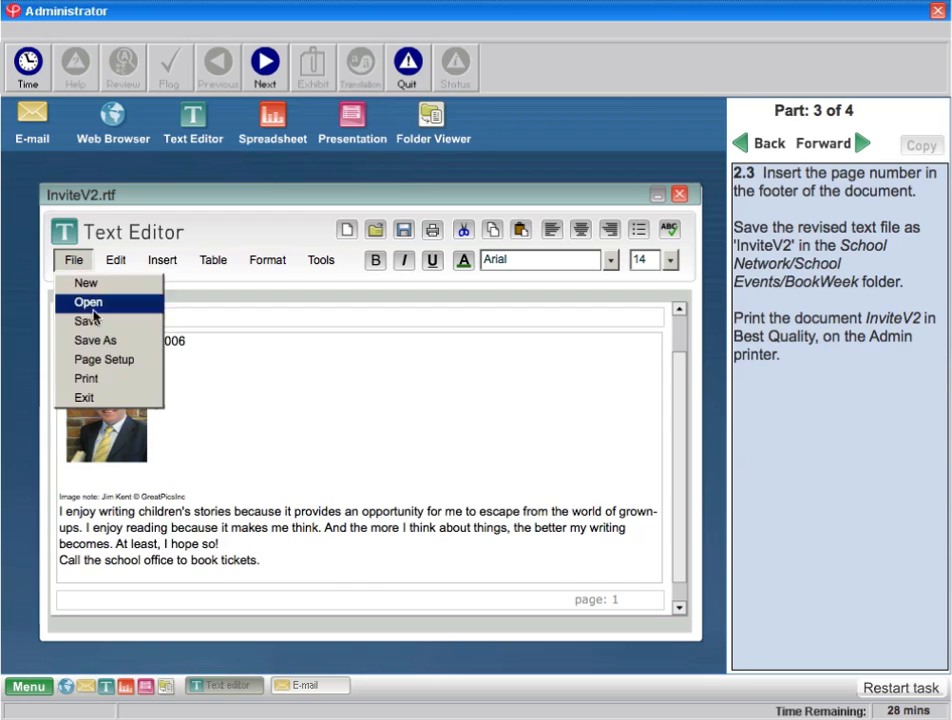
left_click(108, 381)
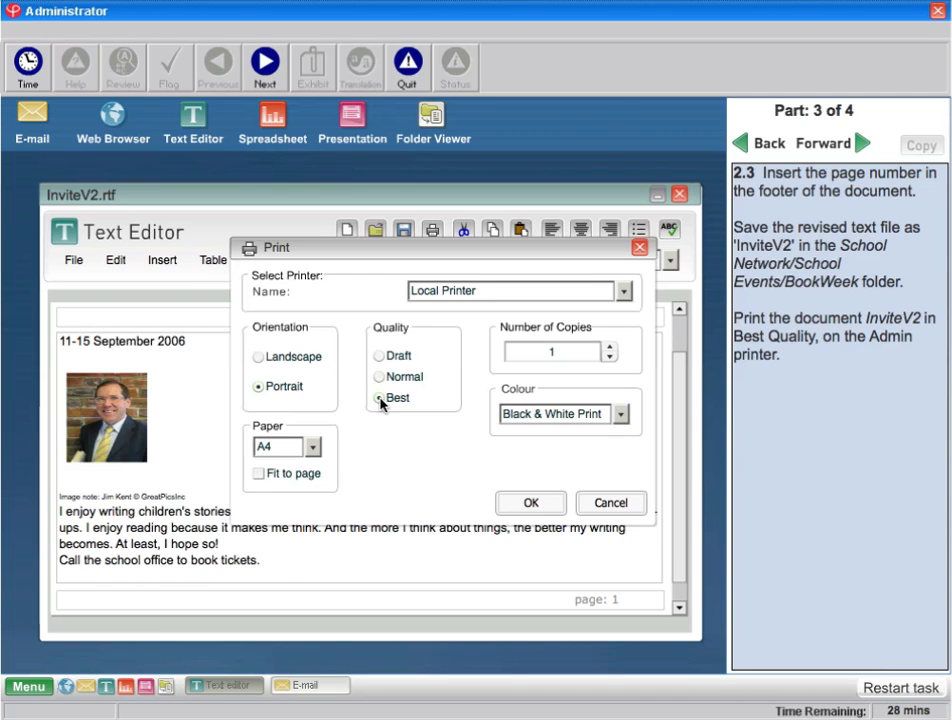
left_click(470, 292)
left_click(463, 348)
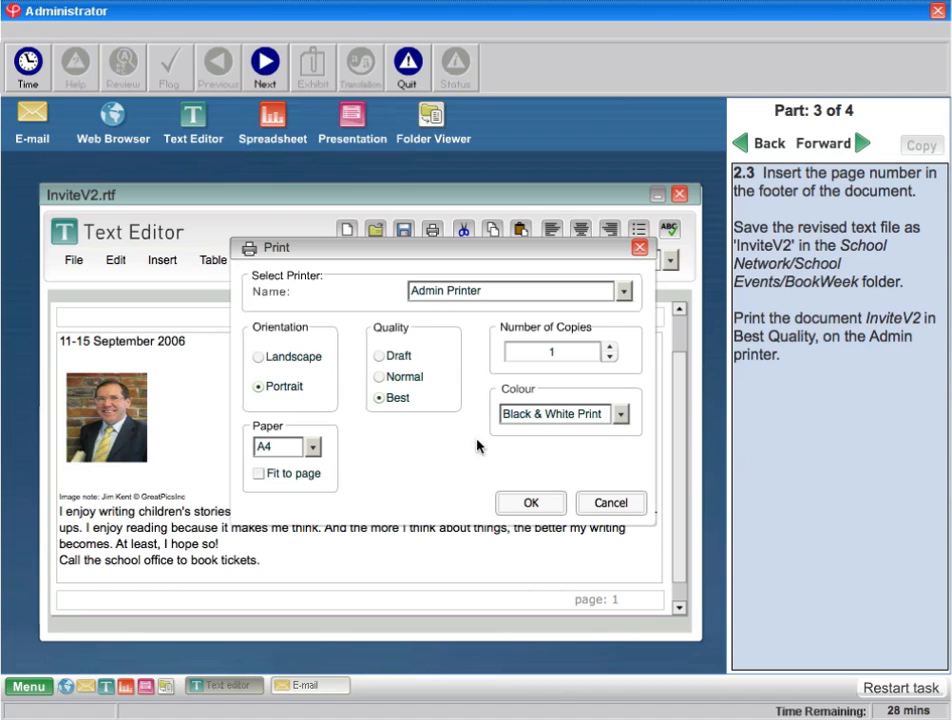
left_click(542, 505)
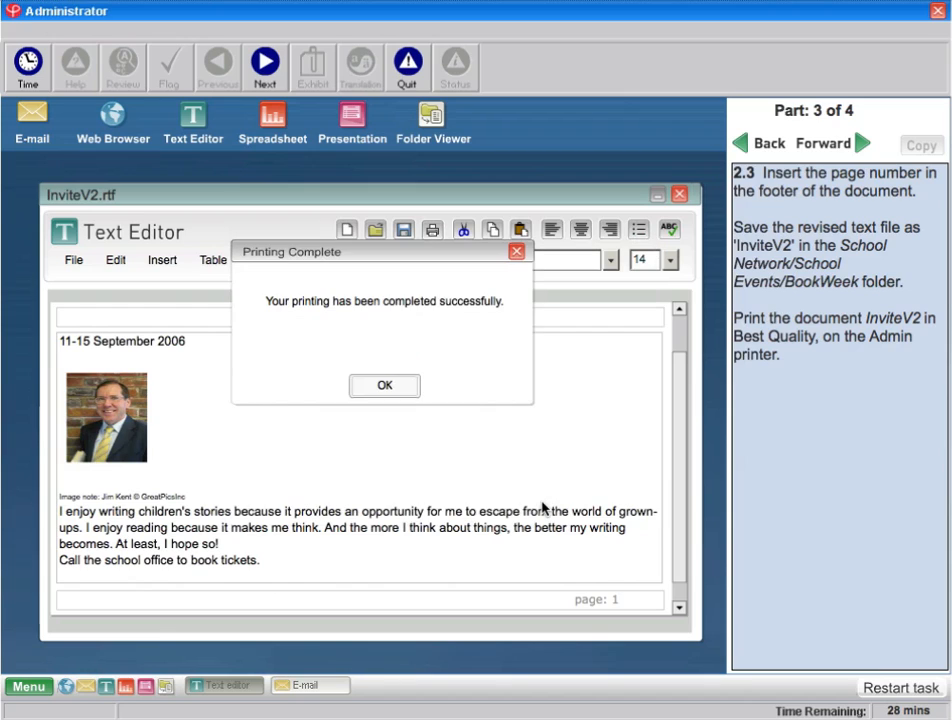
left_click(400, 392)
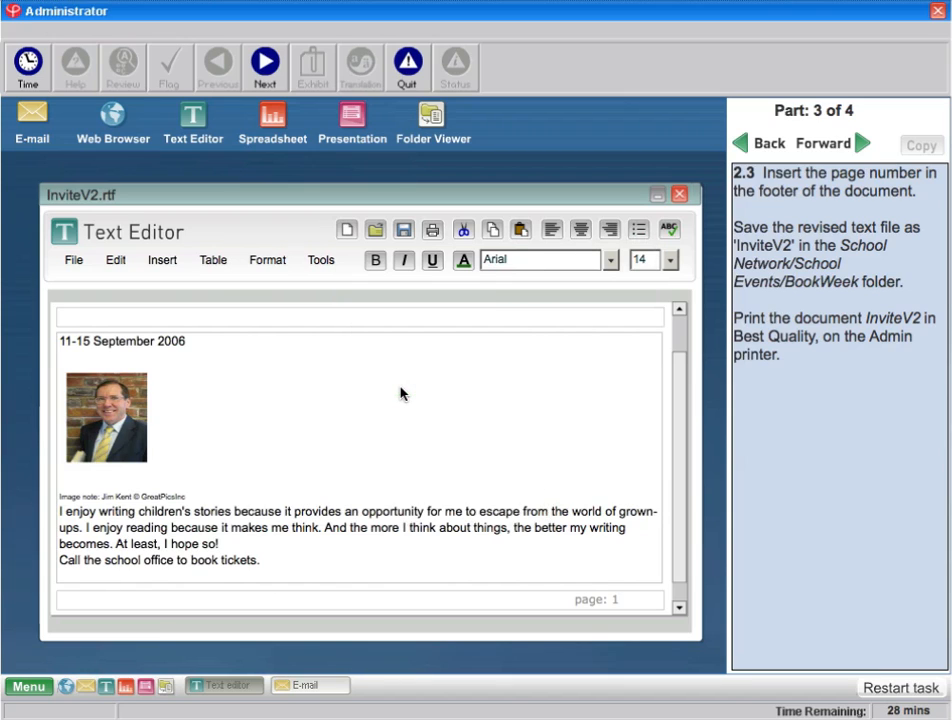
left_click(852, 146)
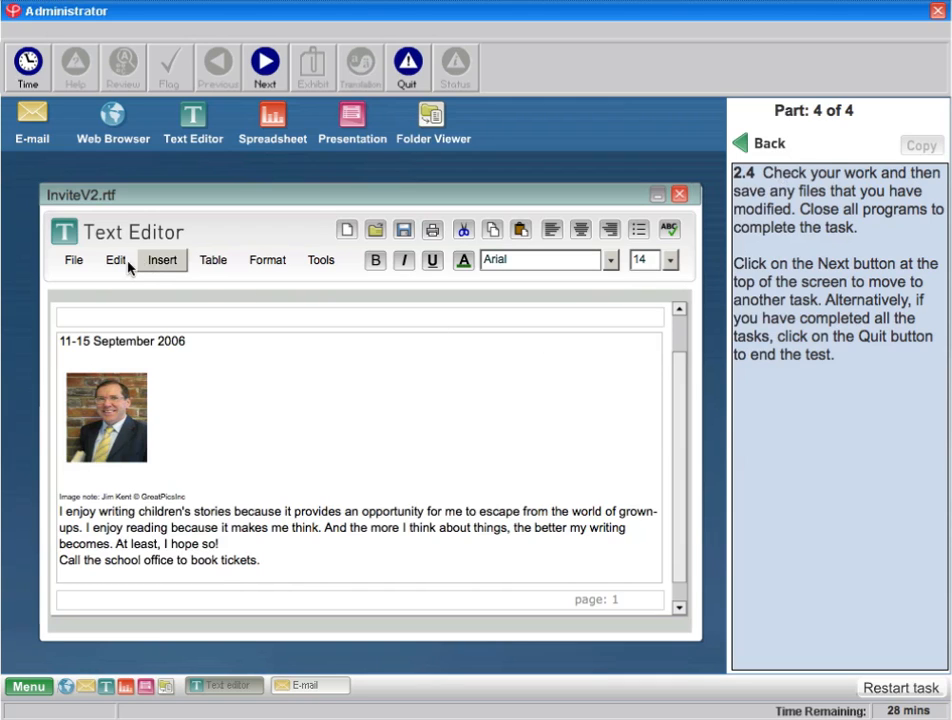
Save InviteV2.rtf and close both the Text Editor and the E-mail program.
left_click(73, 259)
left_click(101, 322)
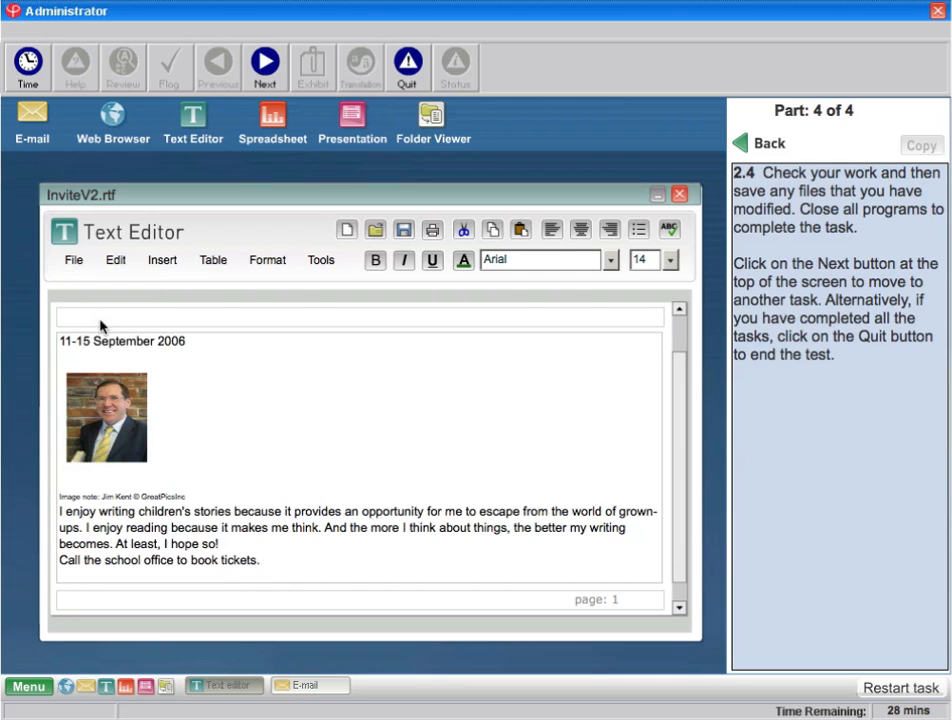
left_click(679, 195)
left_click(247, 685)
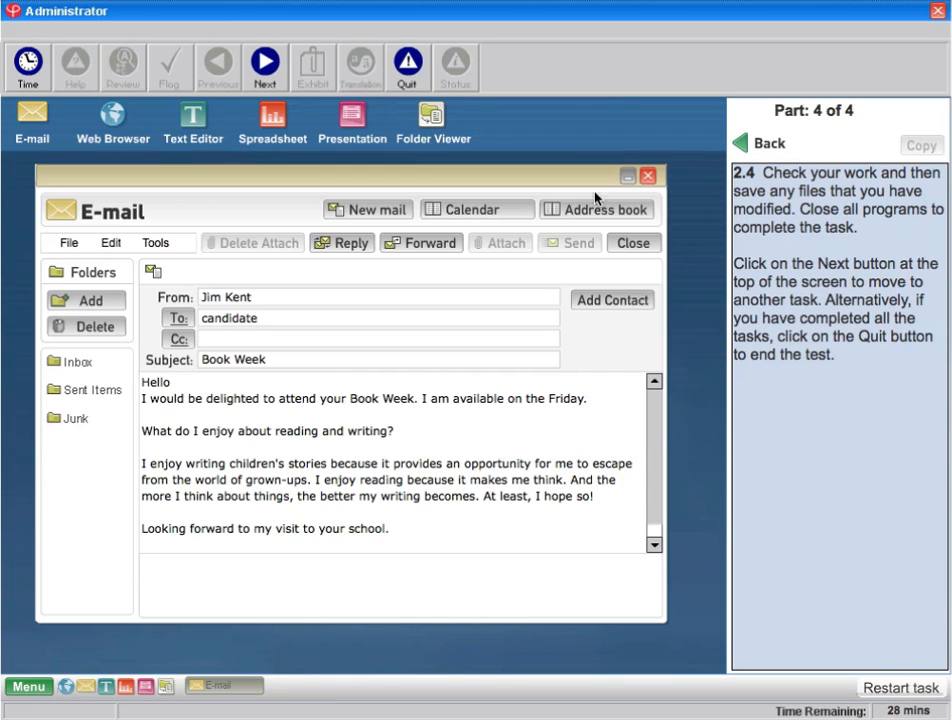
left_click(648, 178)
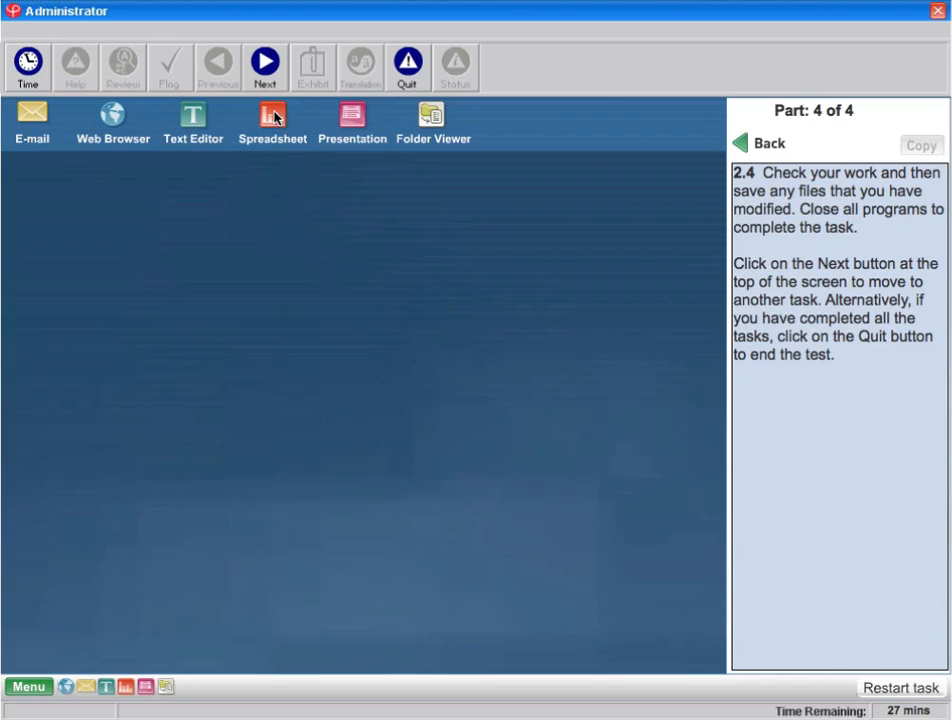
Move on to Task 3 - Spreadsheet and show part 1 of its instructions.
left_click(266, 68)
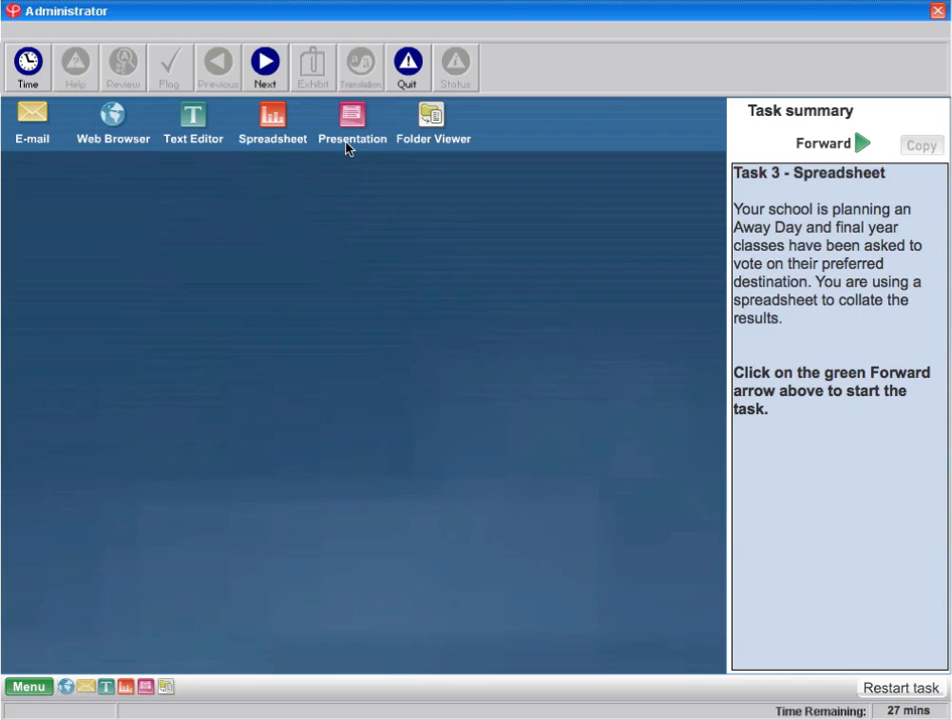
left_click(862, 144)
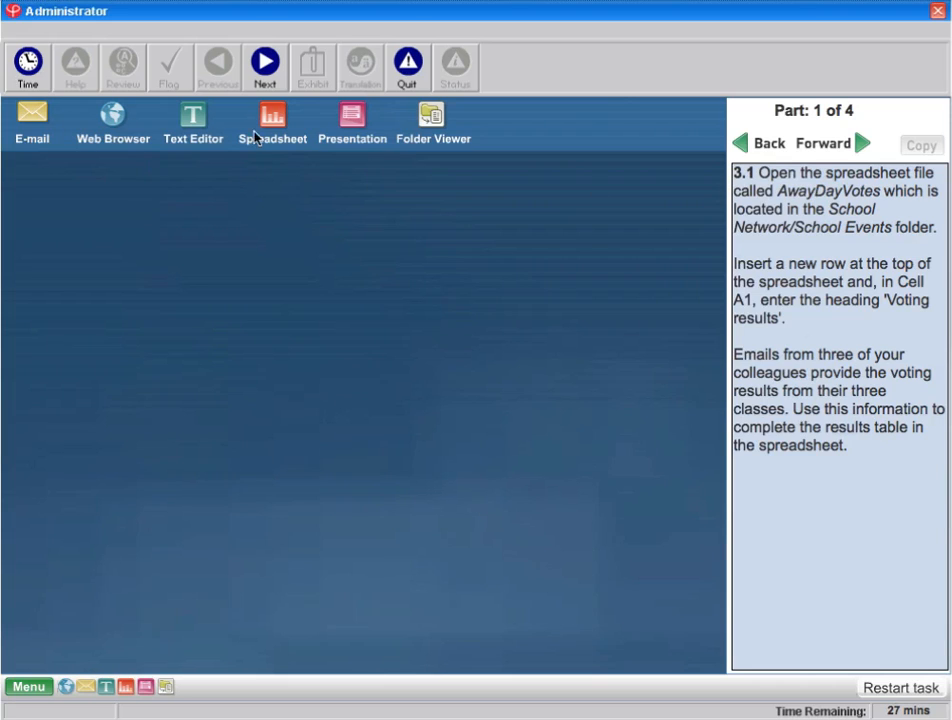
Open AwayDayVotes.spr from the School Network/School Events folder.
left_click(429, 120)
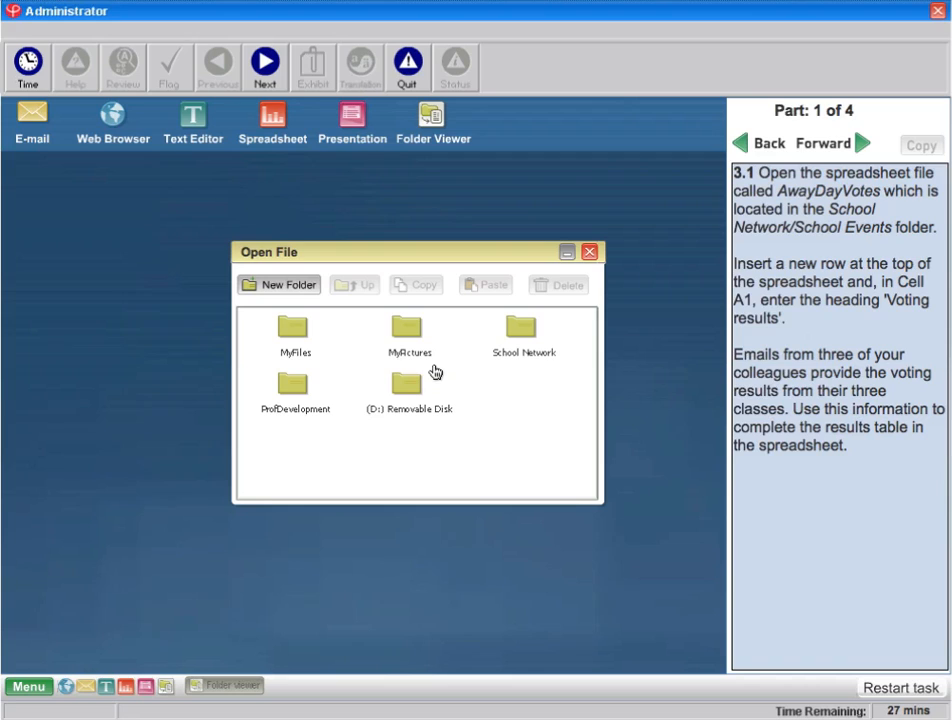
double_click(518, 333)
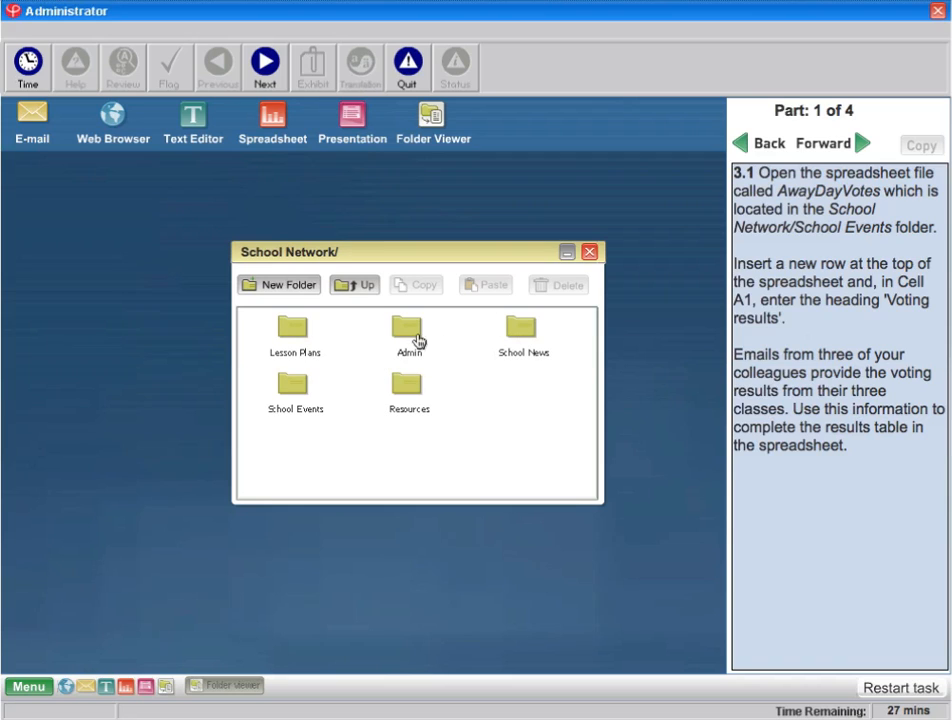
double_click(293, 386)
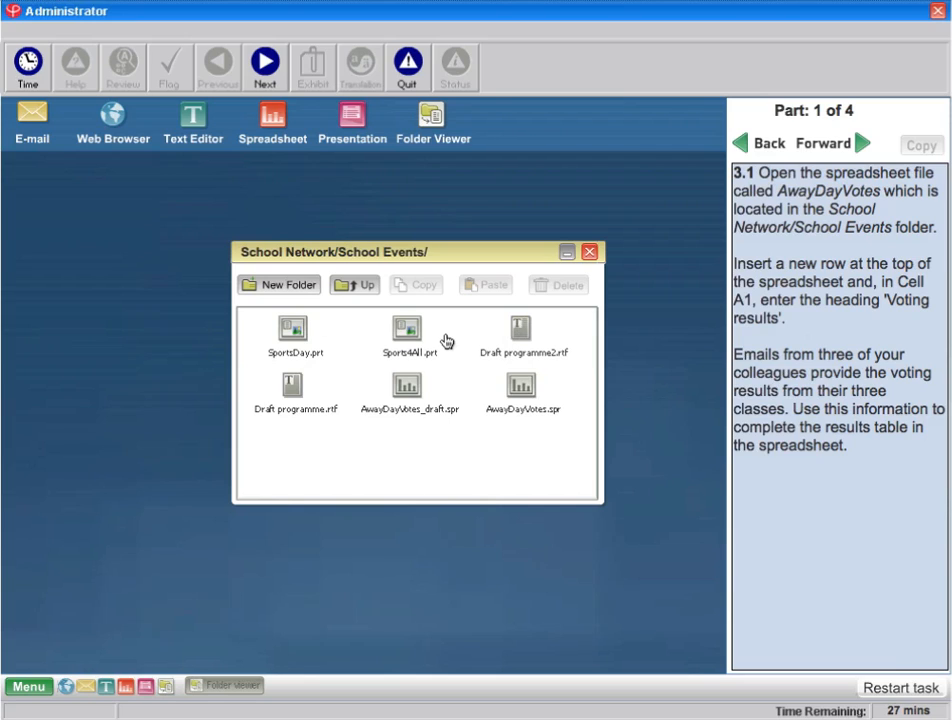
double_click(521, 390)
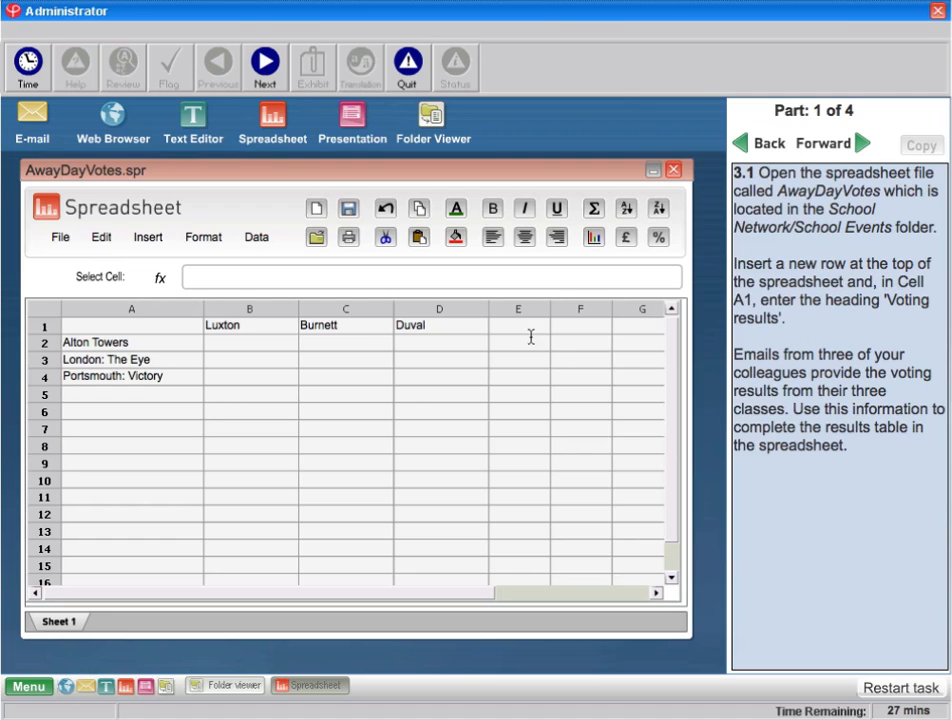
Insert a new row above row 1 of the AwayDayVotes spreadsheet.
left_click(44, 327)
left_click(145, 237)
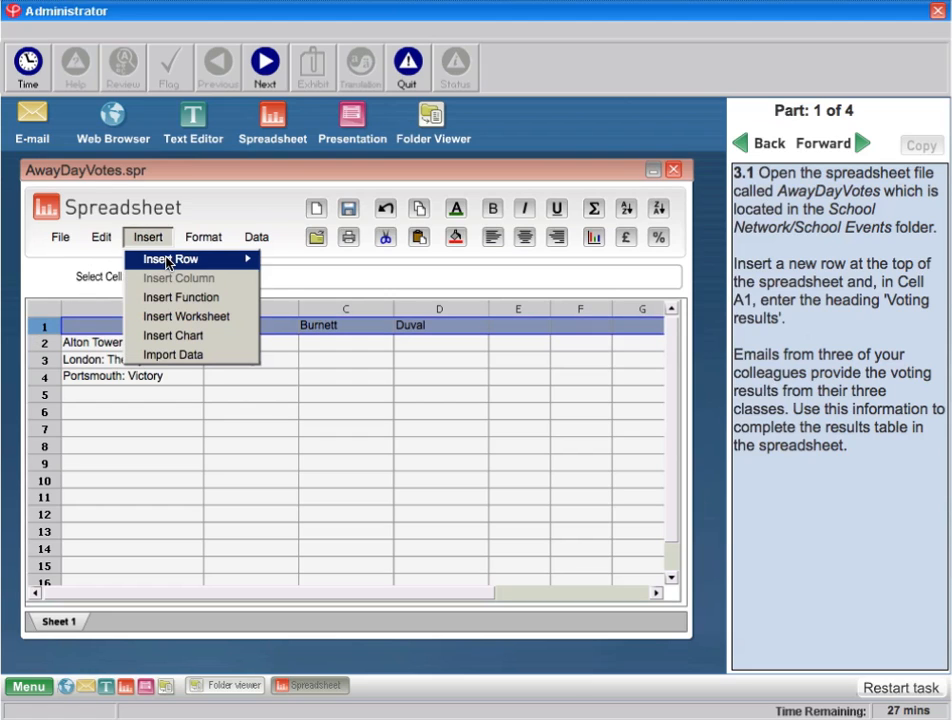
mouse_move(240, 259)
left_click(313, 262)
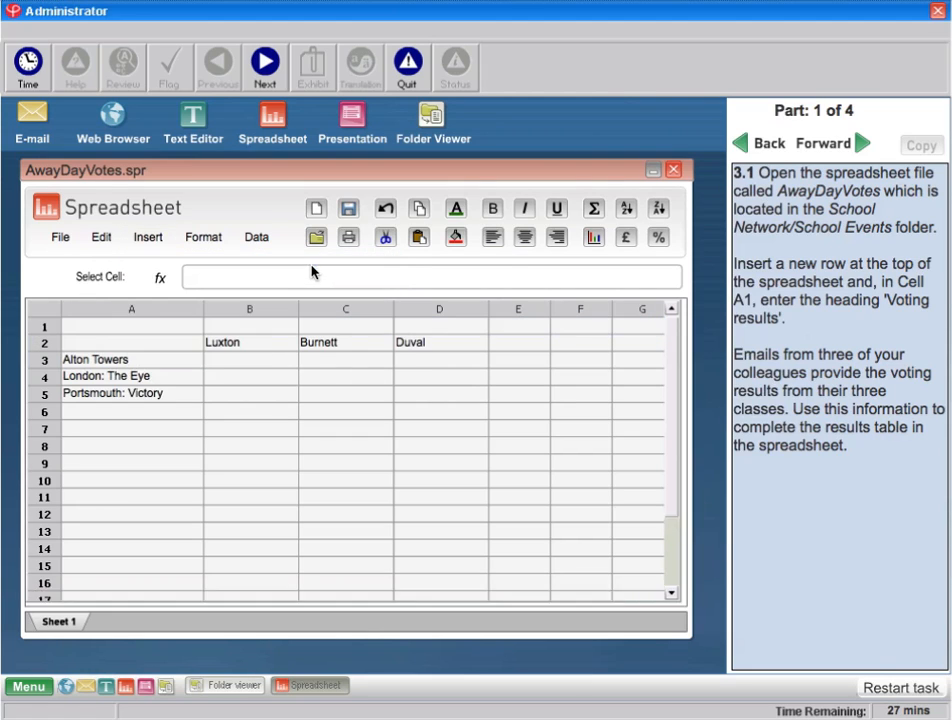
Enter the heading "Voting results" in cell A1.
left_click(96, 325)
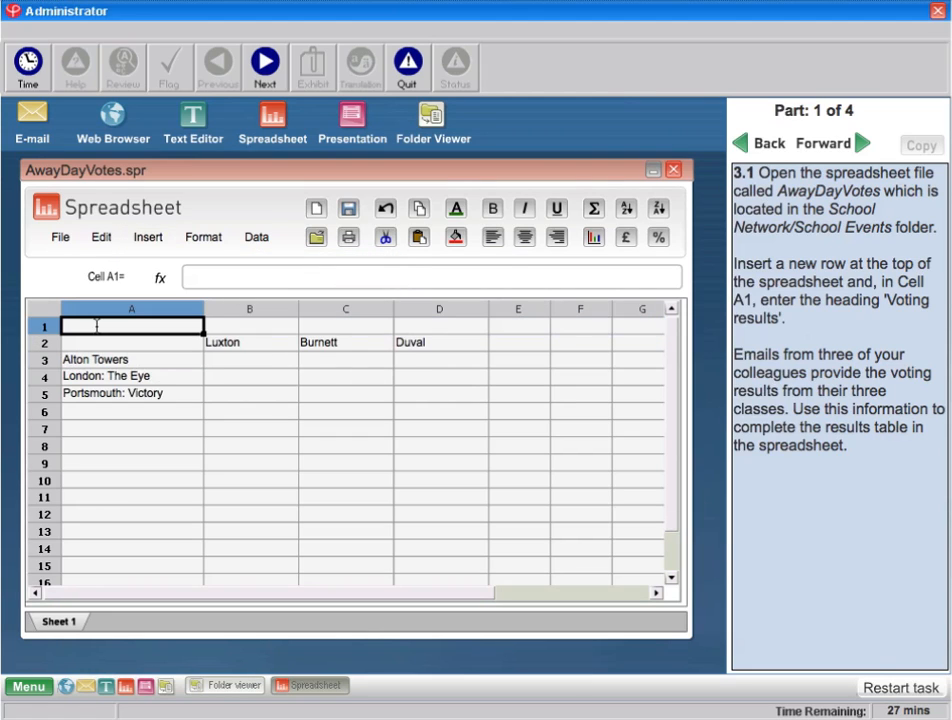
scroll(451, 331, "down", 1)
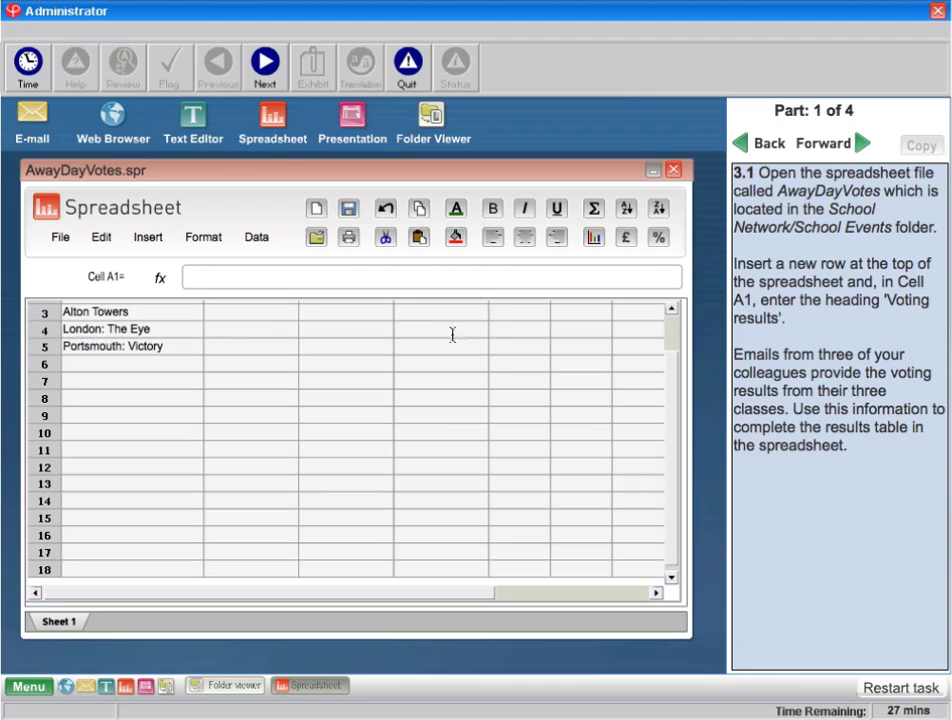
scroll(181, 342, "up", 1)
type("Voting Results")
key("BackSpace")
key("BackSpace")
key("BackSpace")
key("BackSpace")
key("BackSpace")
key("BackSpace")
key("BackSpace")
type("results")
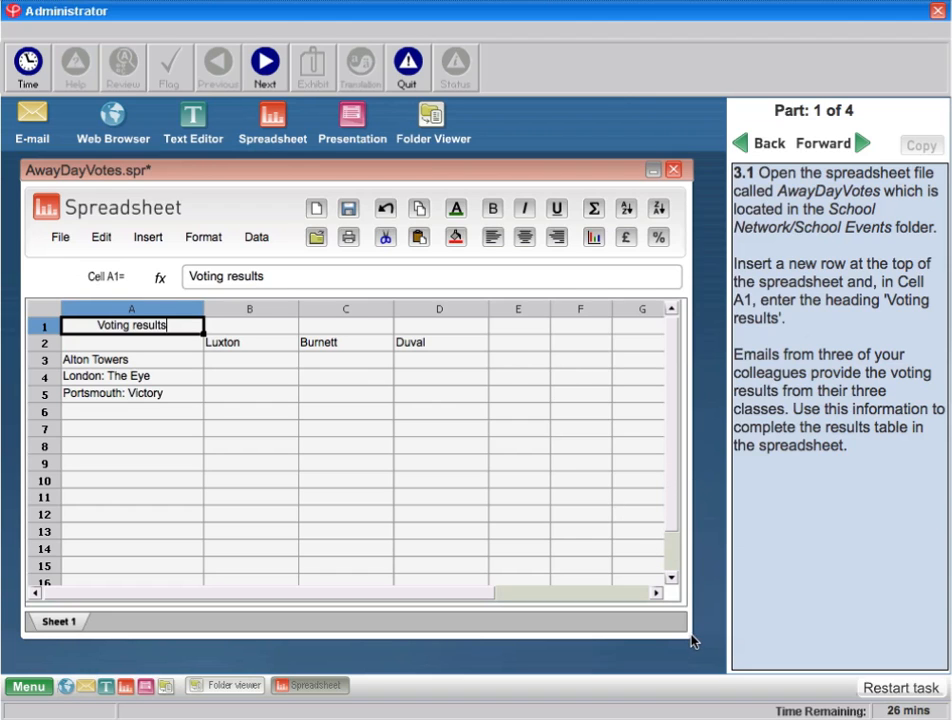
Move the spreadsheet window aside and open the inbox e-mail "Away Day 2008" to read the first class's votes.
left_click_drag(395, 176, 545, 168)
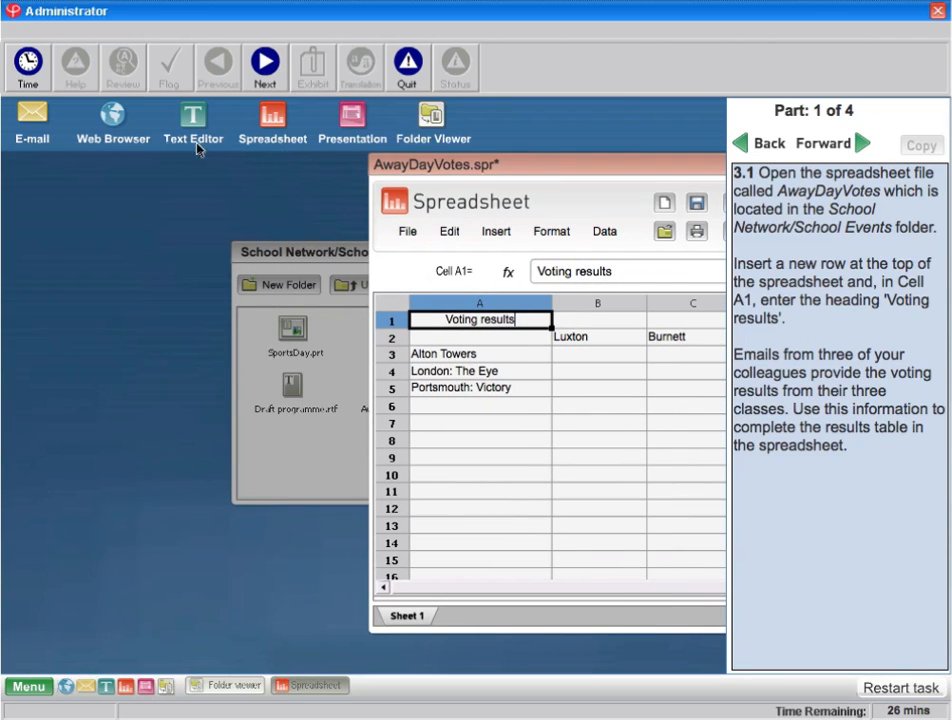
left_click(31, 118)
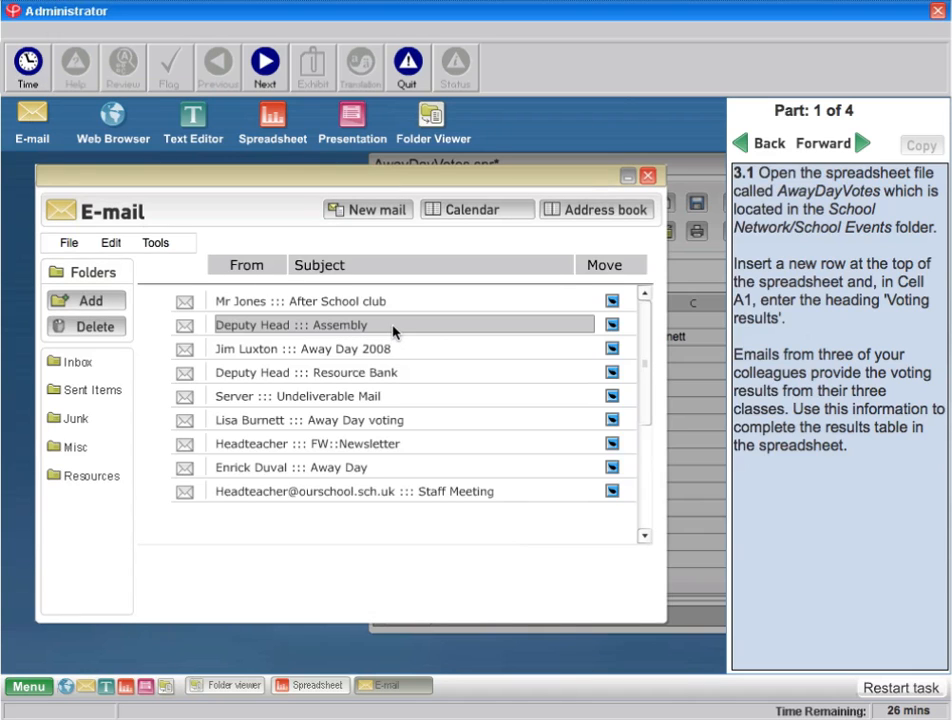
left_click(365, 349)
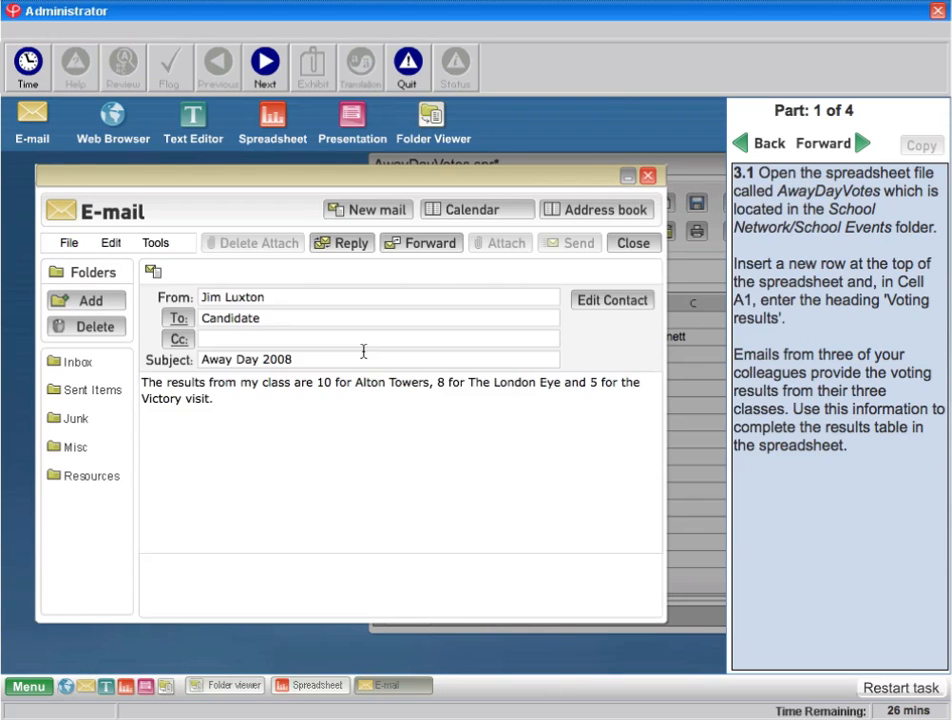
Enter the first class's votes in column B: 10 for Alton Towers, 8 for London: The Eye and 5 for Portsmouth: Victory.
left_click(691, 381)
left_click(574, 354)
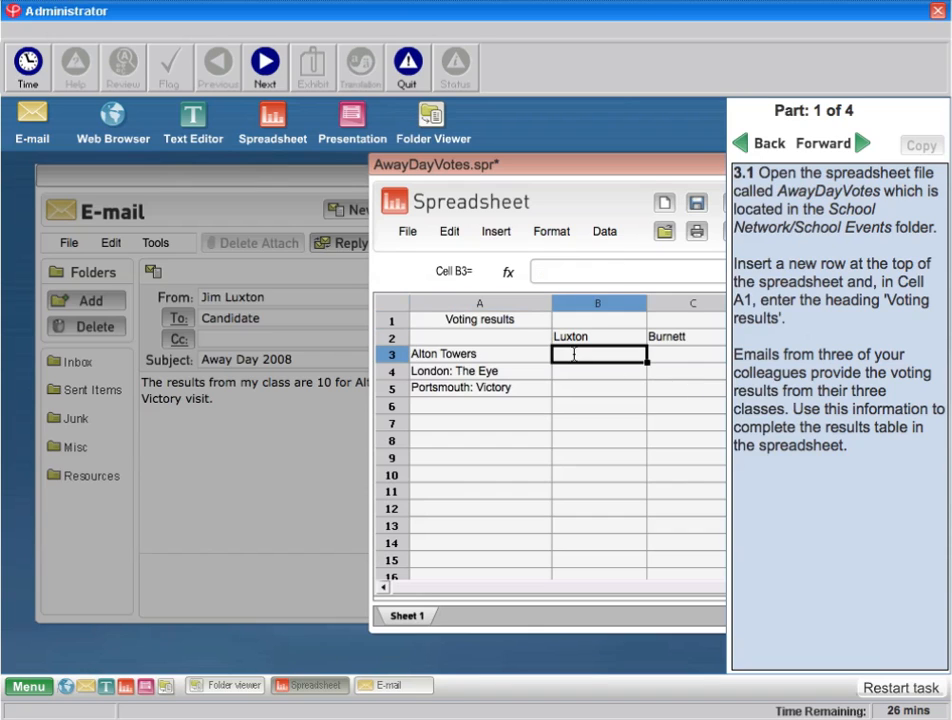
type("10")
key("Return")
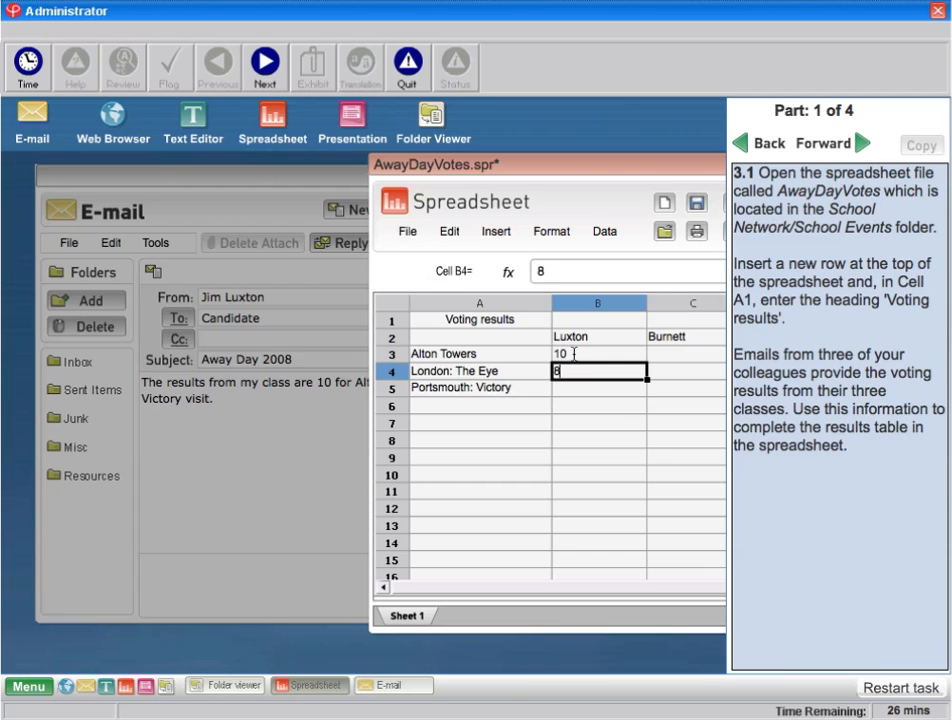
type("8")
key("Return")
type("5")
key("Return")
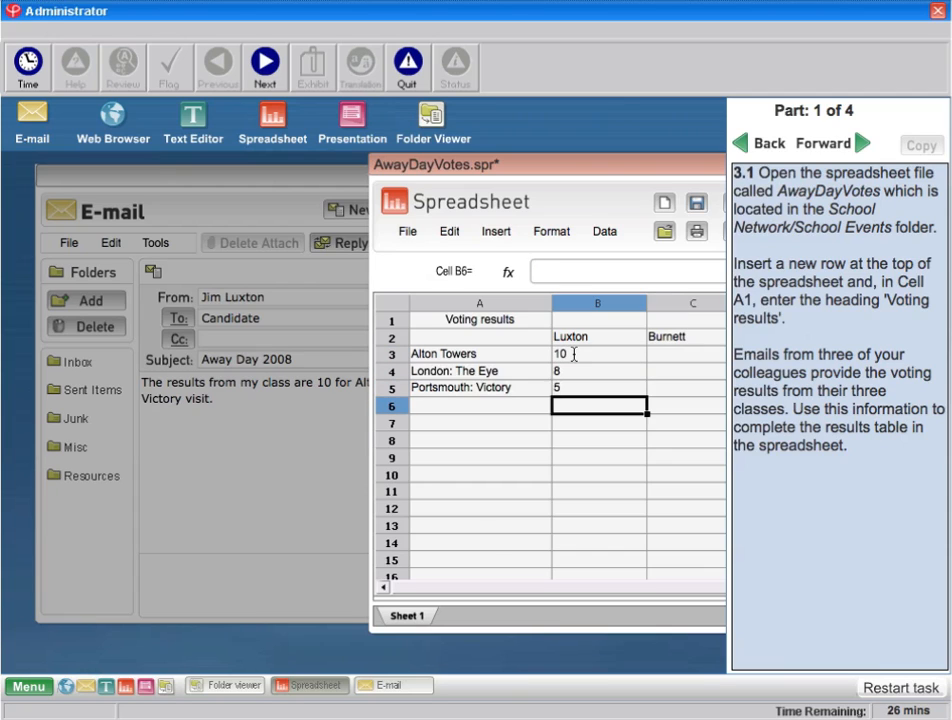
Go back to the e-mail inbox and open the message "Away Day voting" to read the second class's votes.
left_click(328, 421)
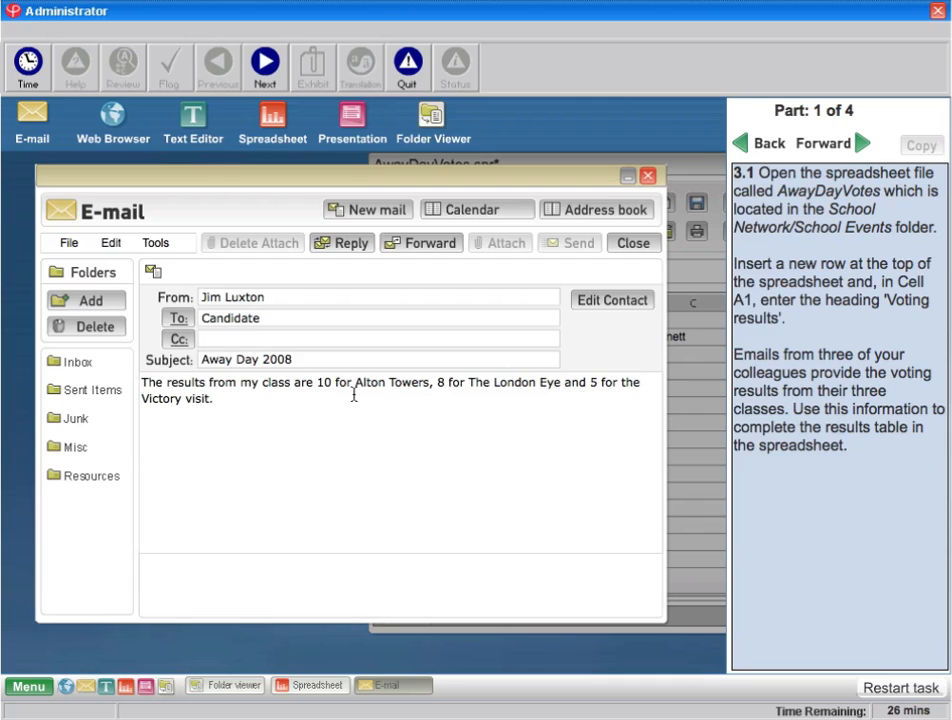
left_click(688, 408)
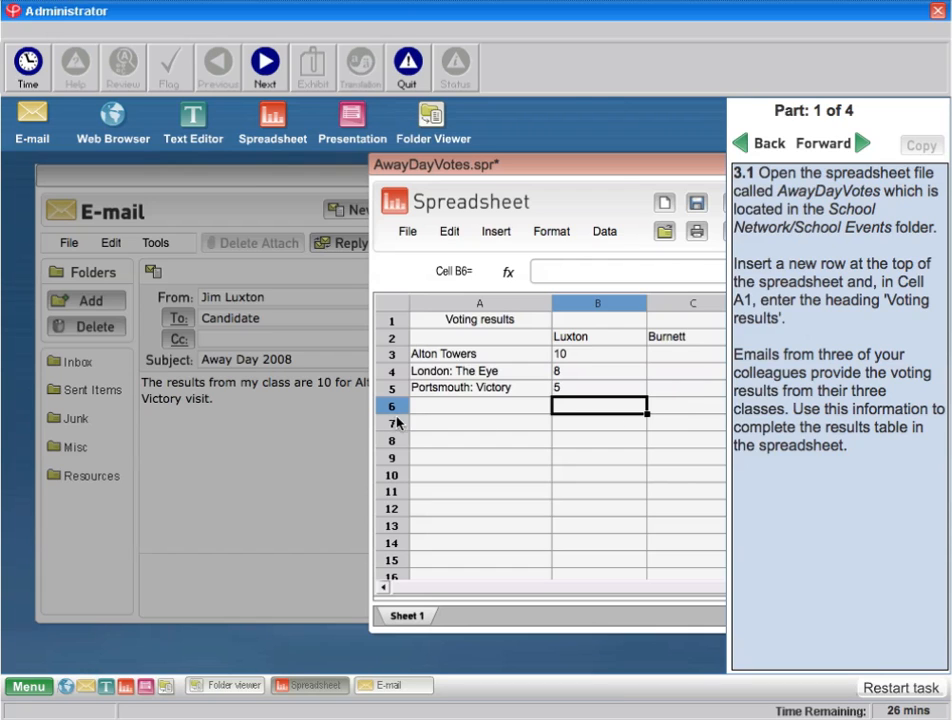
left_click(245, 441)
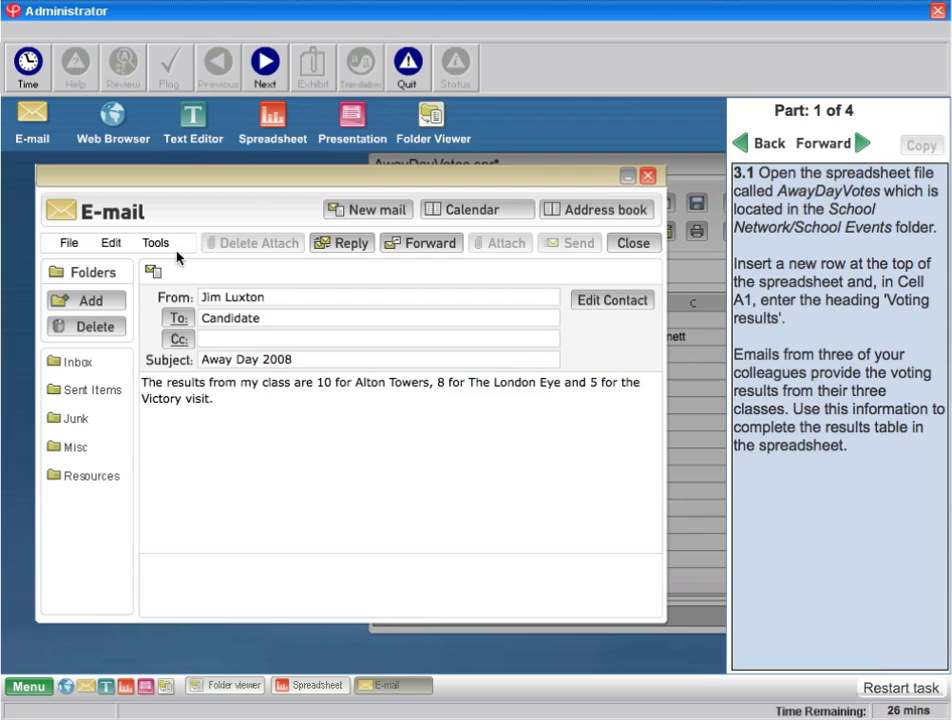
left_click(77, 363)
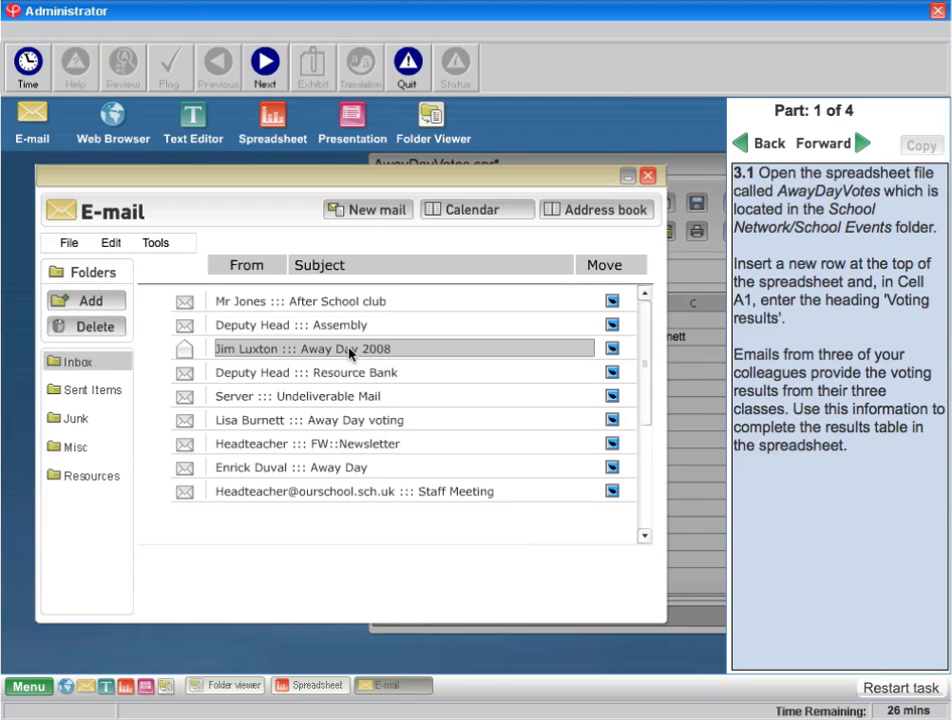
left_click(332, 420)
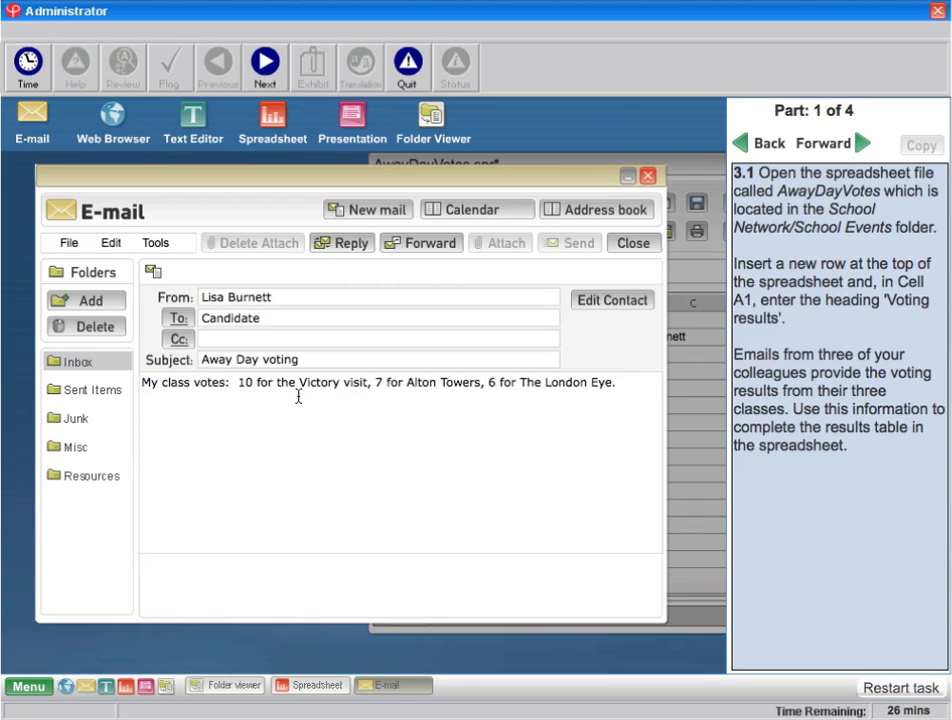
Enter the second class's votes in column C: 10 in C5, 5 in C3 and 6 in C4.
left_click(678, 415)
left_click_drag(622, 173, 496, 189)
left_click(544, 404)
type("10")
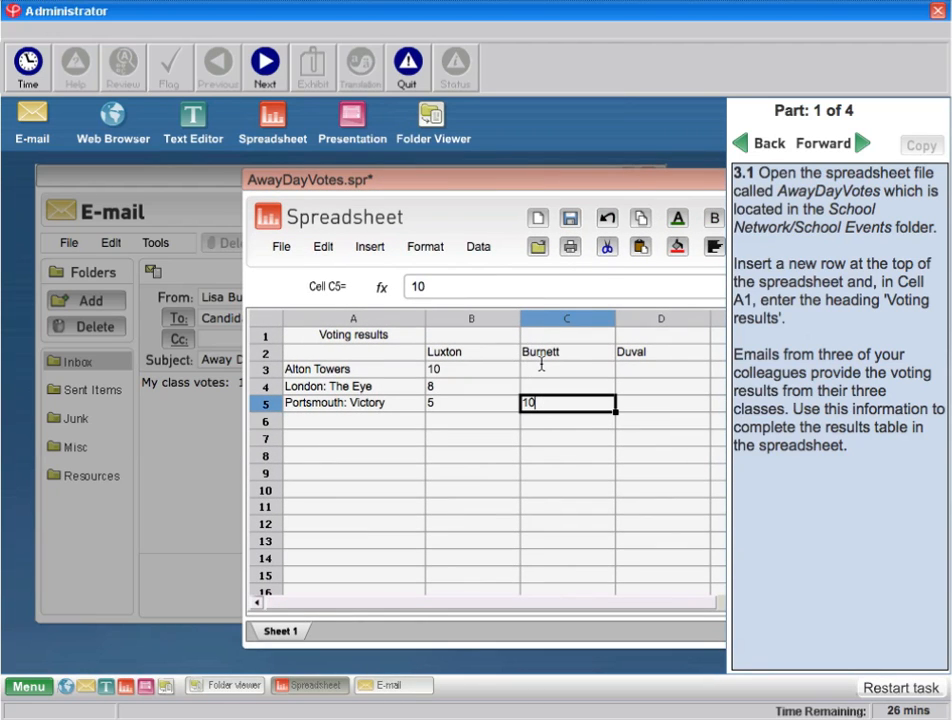
left_click(542, 367)
type("5")
left_click(536, 388)
type("6")
Correct the second class's Alton Towers votes in cell C3 to 7.
left_click_drag(464, 183, 358, 215)
mouse_move(432, 404)
left_mouse_down()
mouse_move(365, 400)
mouse_move(440, 400)
left_mouse_up()
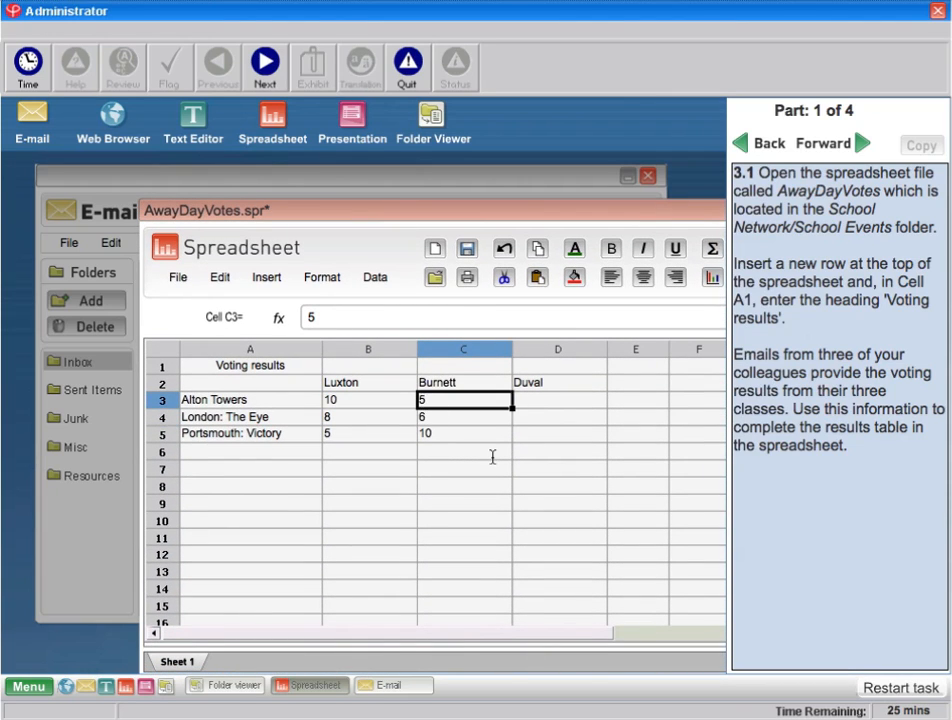
key("BackSpace")
type("7")
key("Return")
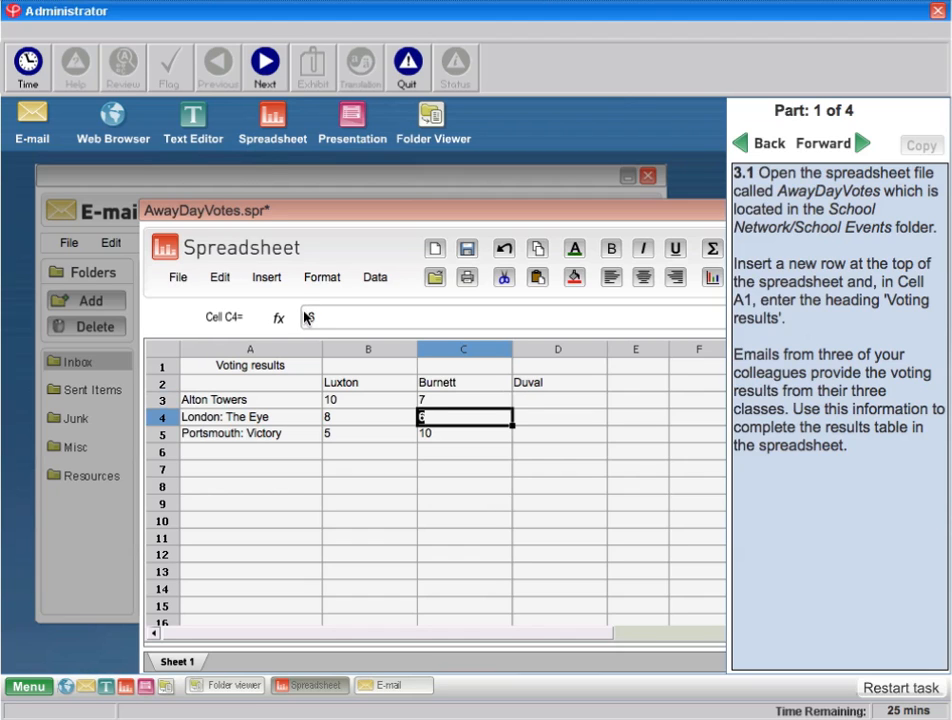
Return to the e-mail inbox and open the message "Away Day" to read the third class's votes.
left_click_drag(361, 224, 482, 215)
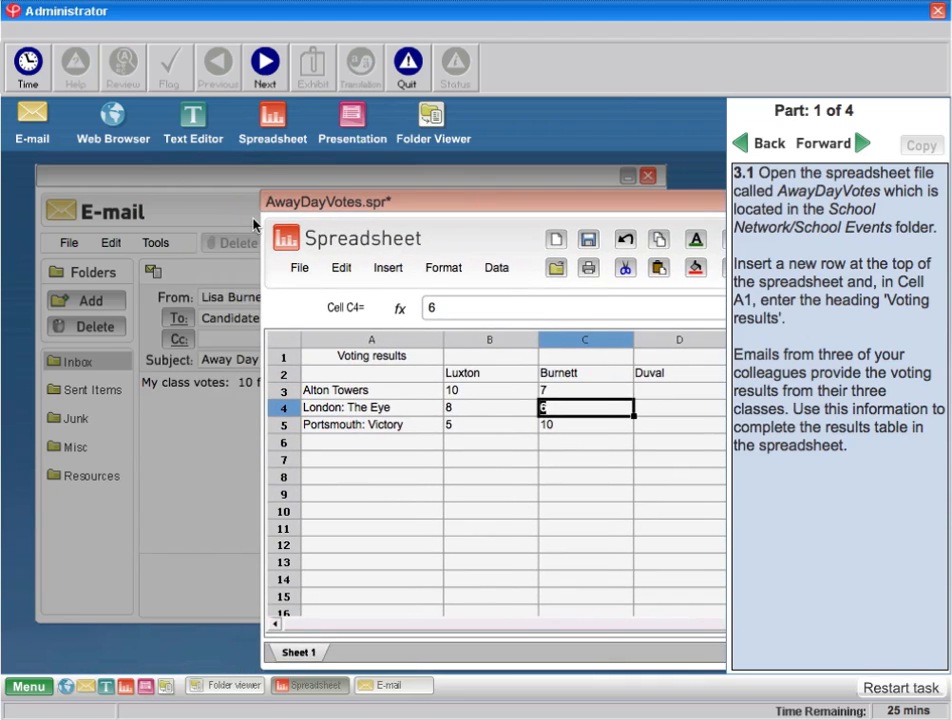
left_click(212, 186)
left_click(78, 366)
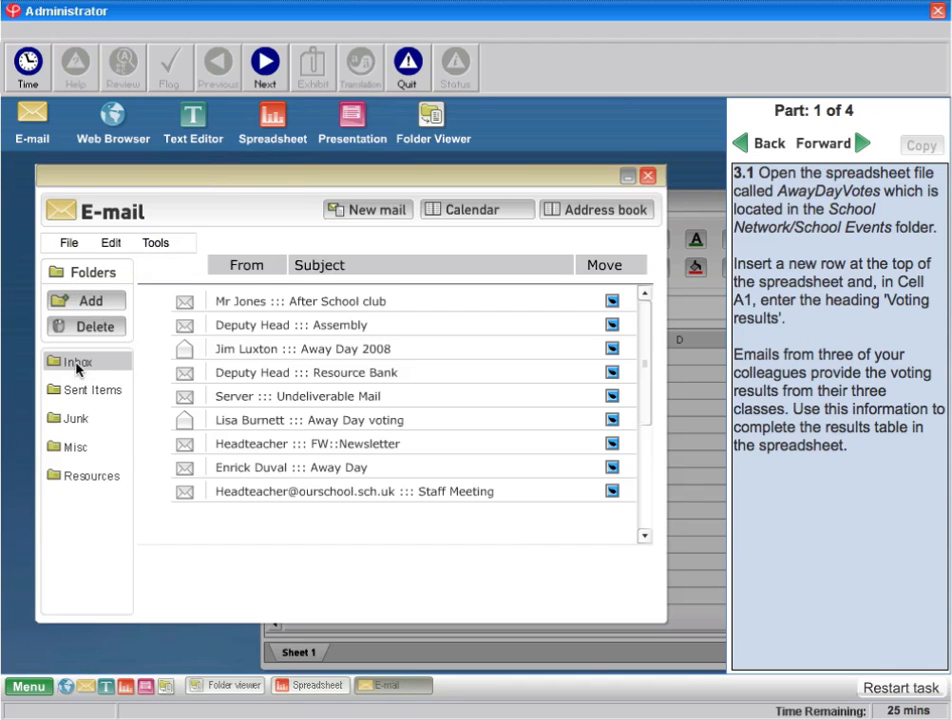
left_click(369, 467)
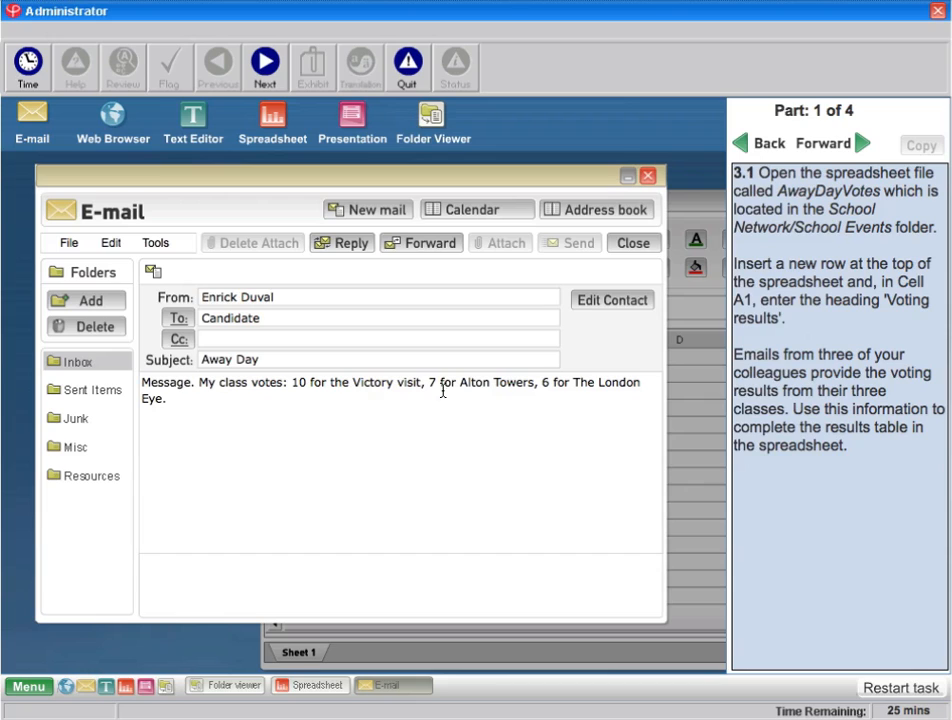
Enter the third class's votes in column D: 10 in D5, 7 in D3 and 6 in D4.
left_click(697, 419)
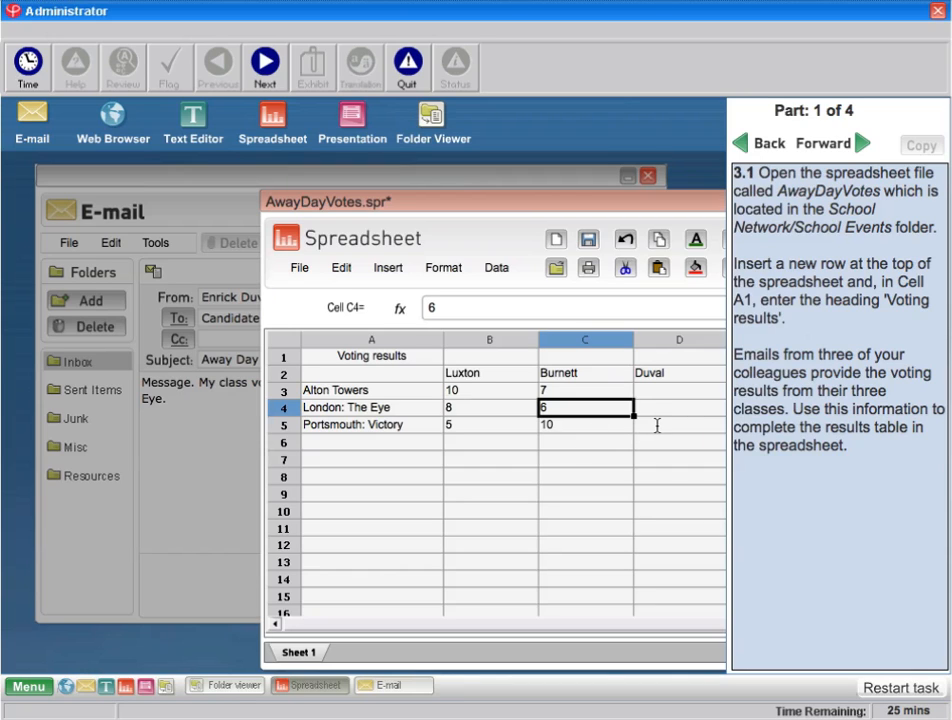
left_click(658, 427)
type("10")
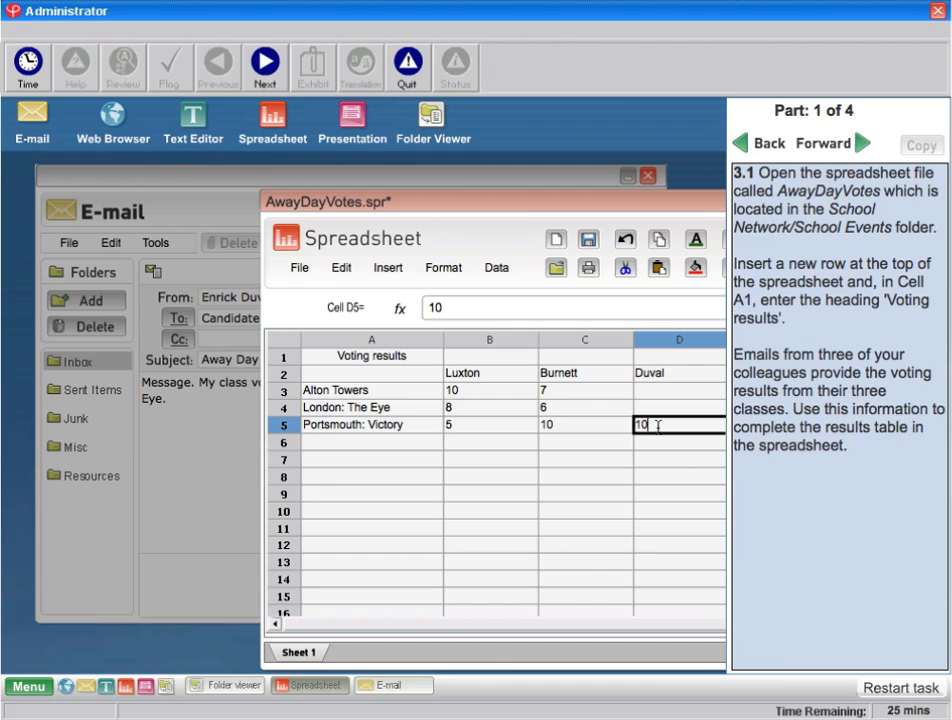
left_click(688, 391)
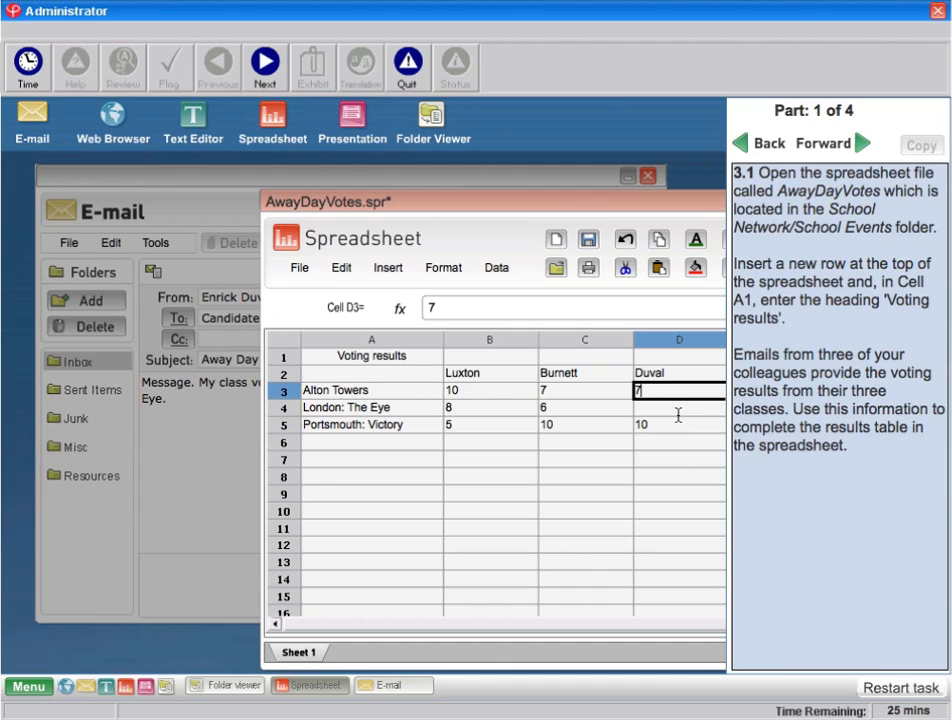
left_click(673, 408)
type("6")
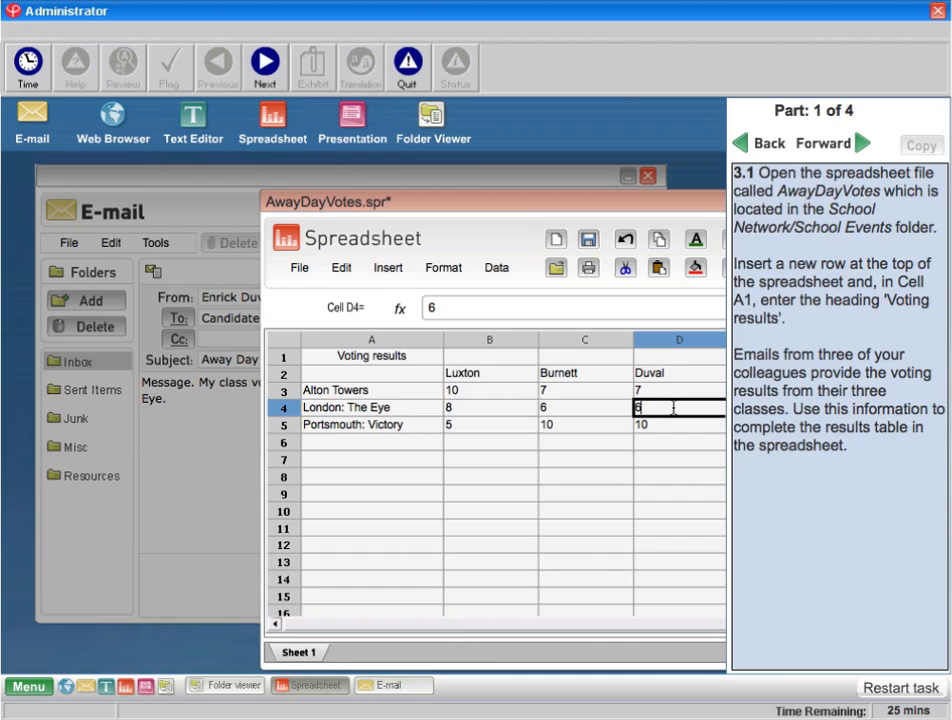
key("Return")
Check the "Away Day" e-mail against the completed table and advance to part 2 of the task instructions.
left_click(165, 523)
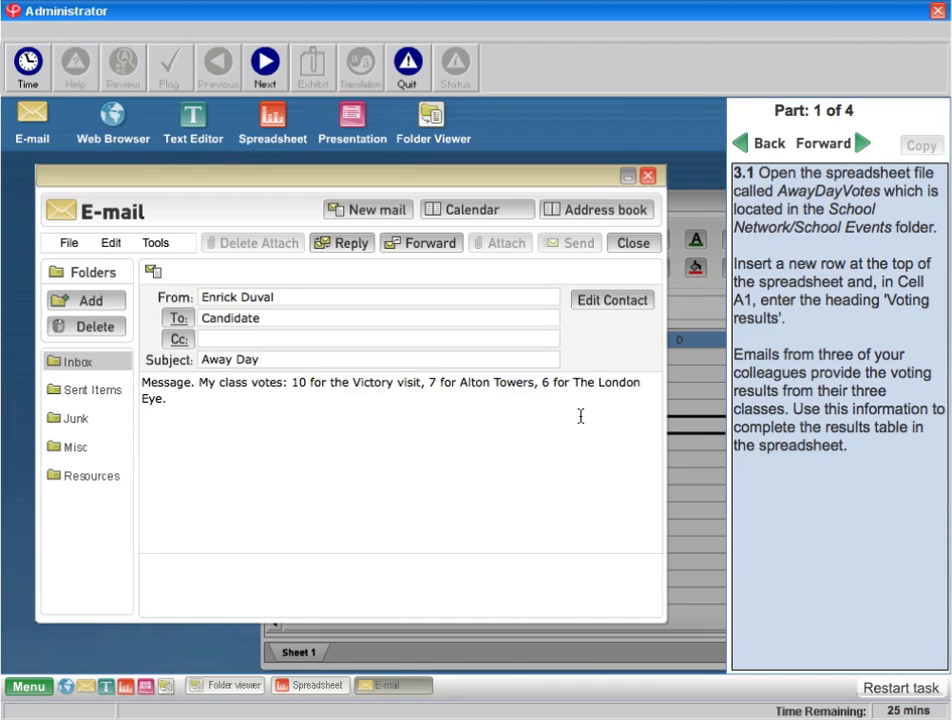
left_click(666, 430)
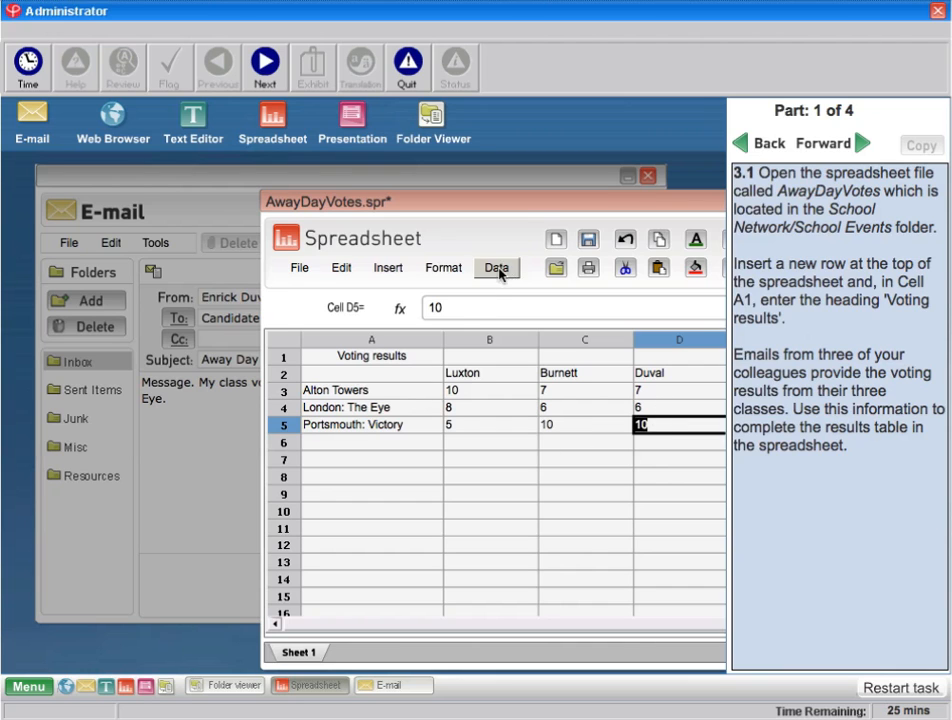
left_click_drag(530, 202, 314, 148)
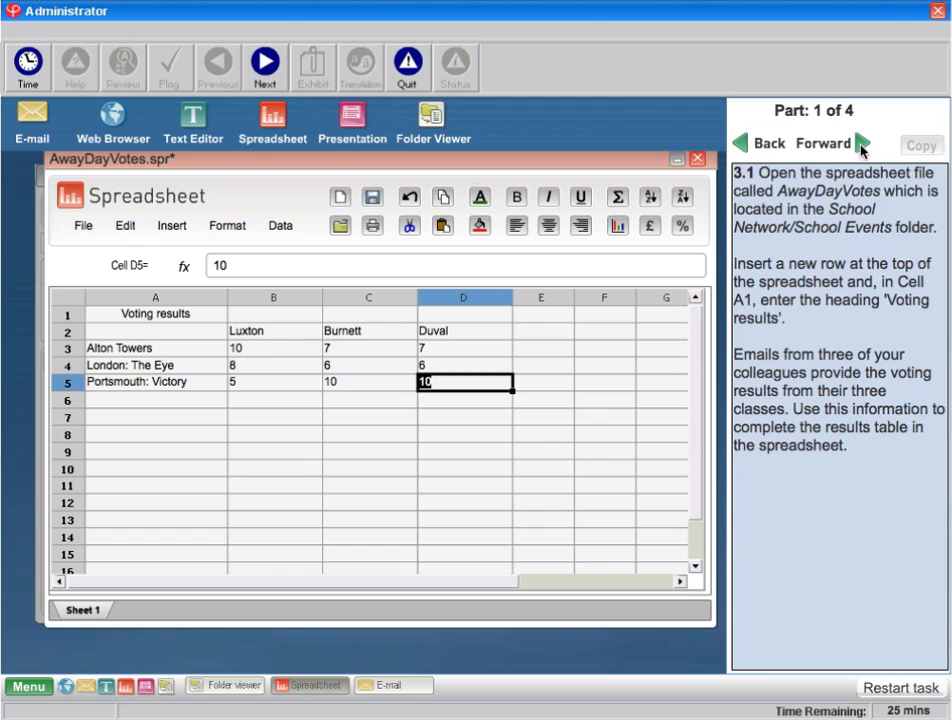
left_click(860, 146)
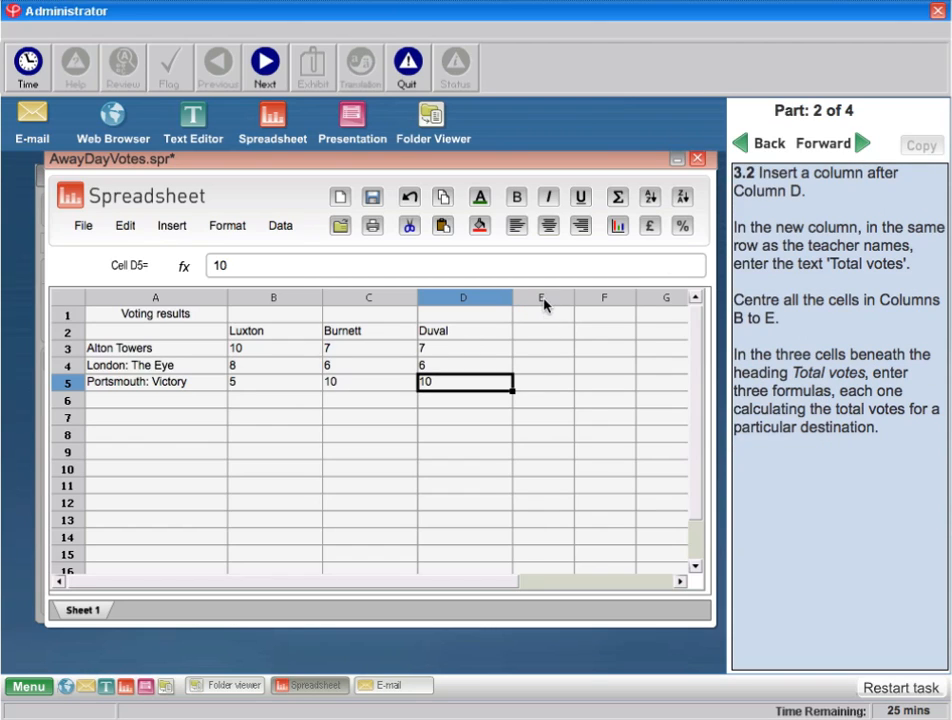
Insert a column after column E and enter the heading "Total votes" in cell E2.
left_click(544, 298)
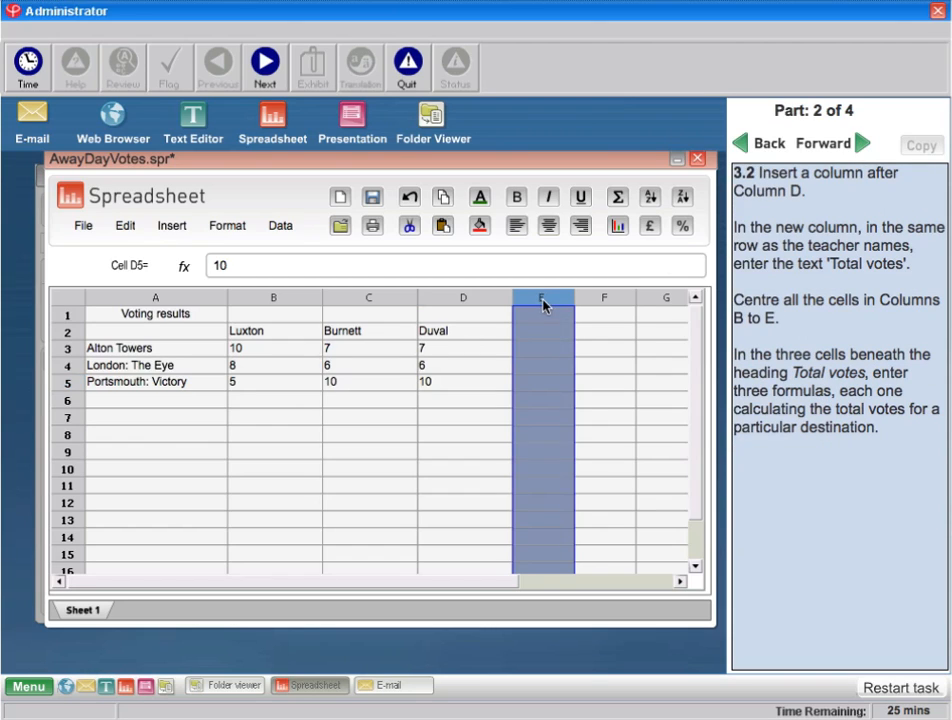
left_click(180, 229)
mouse_move(198, 267)
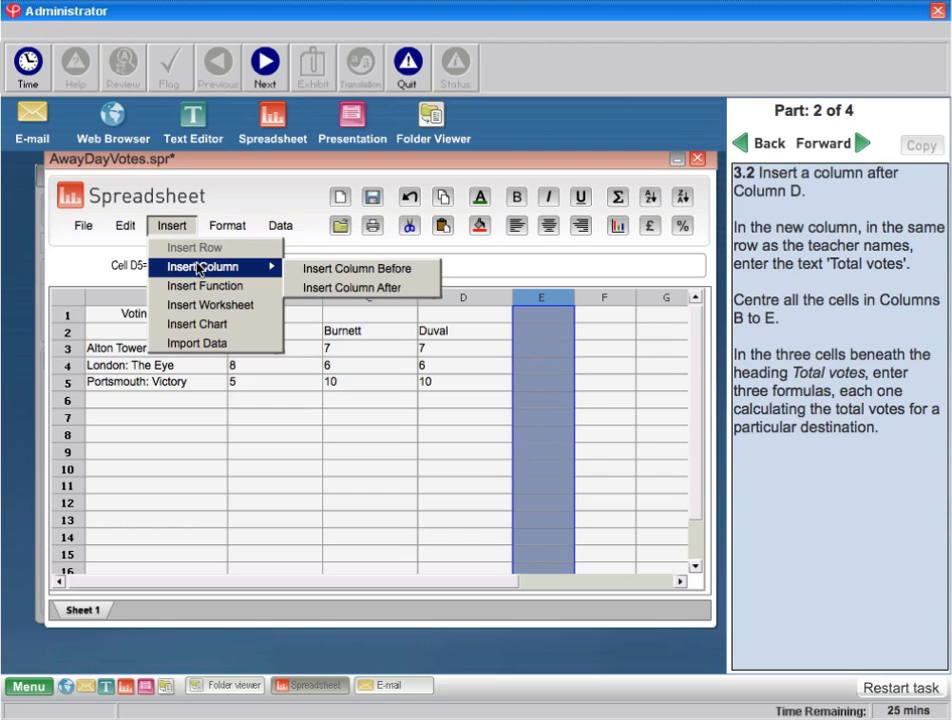
left_click(389, 288)
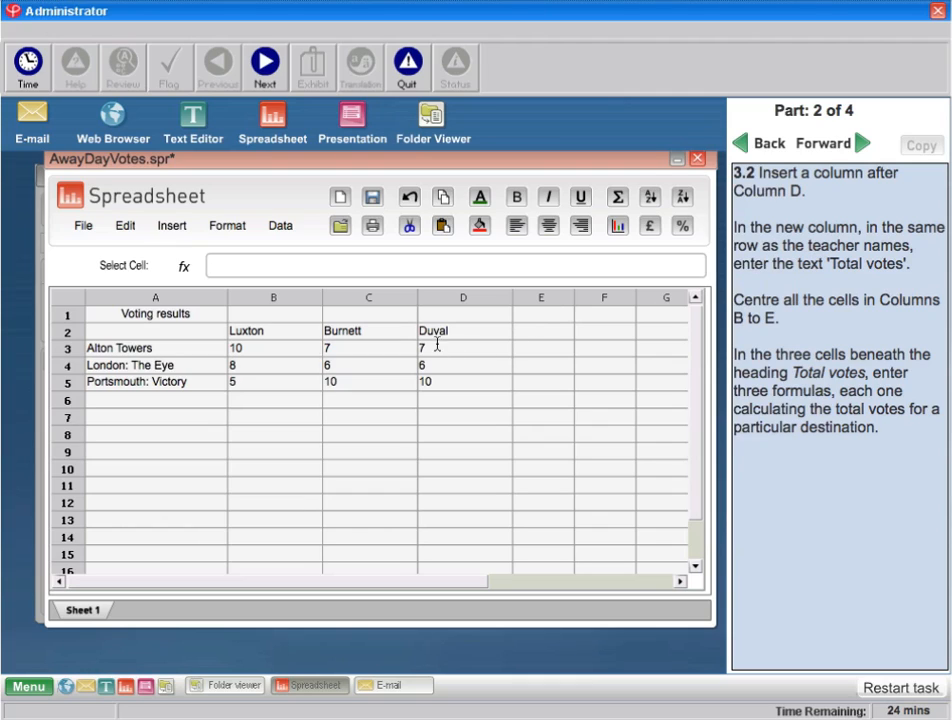
left_click(545, 334)
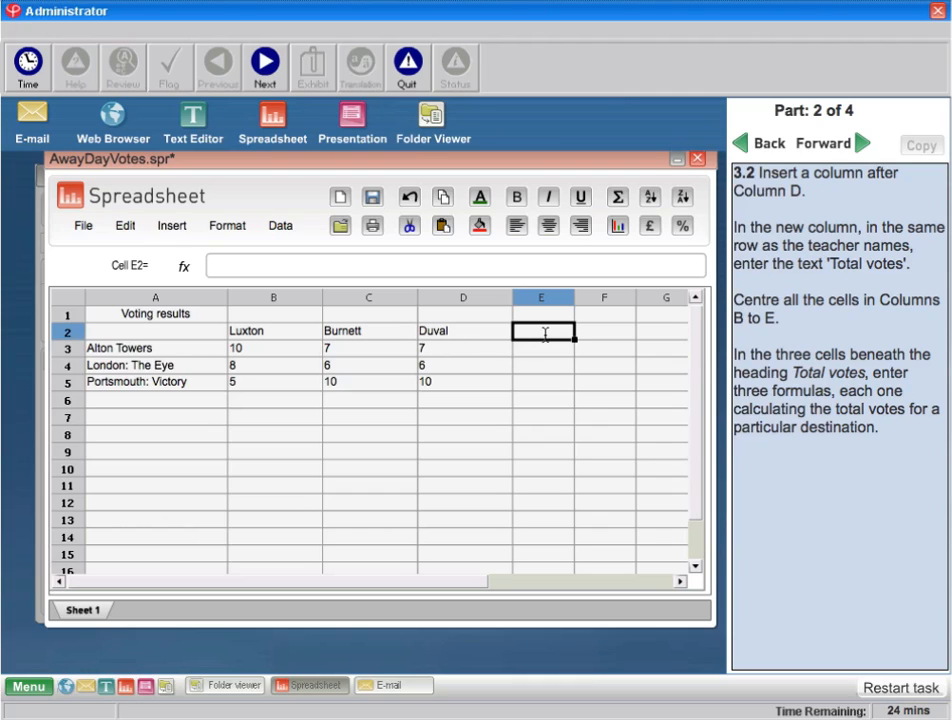
type("Total votes")
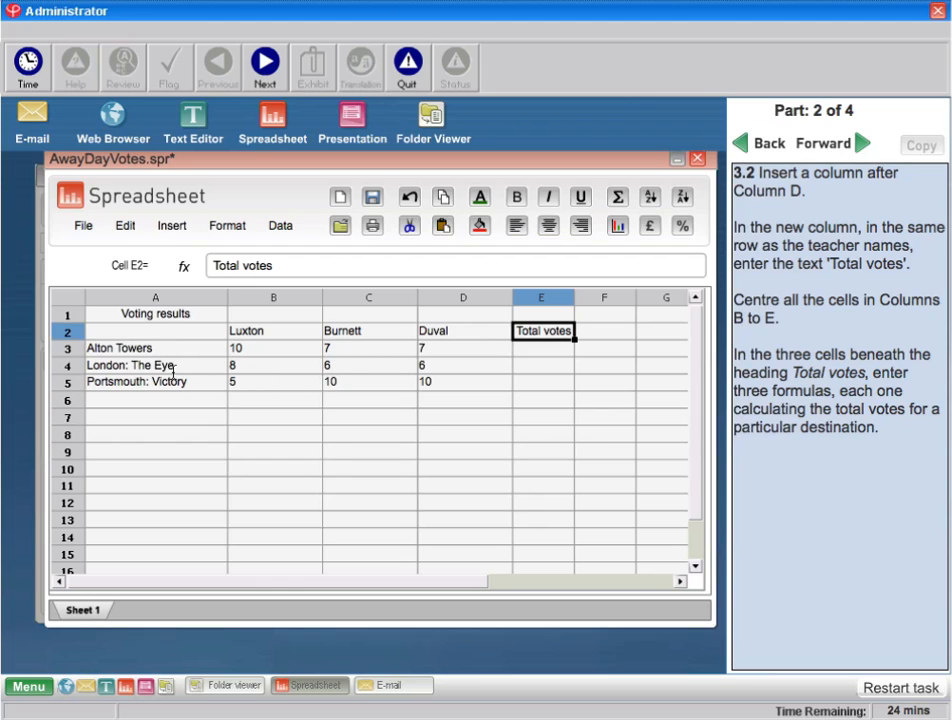
Centre the contents of the table cells B2 to E5.
left_click(273, 297)
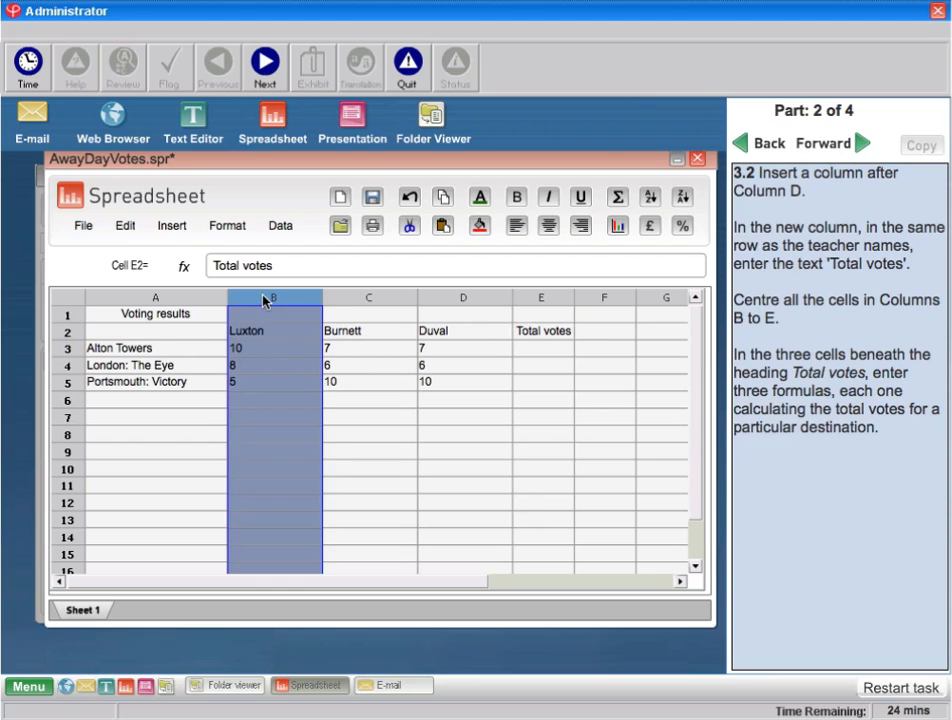
left_click_drag(541, 387, 293, 331)
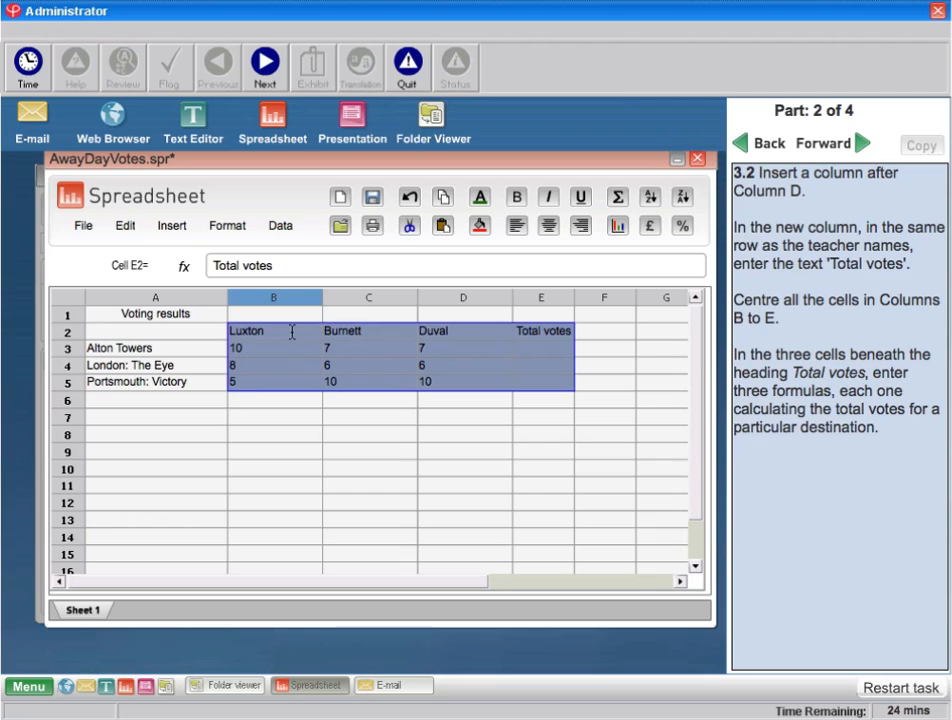
left_click(550, 225)
Enter the formula =sum(b3:d3) in cell E3 to total the Alton Towers votes.
left_click(543, 349)
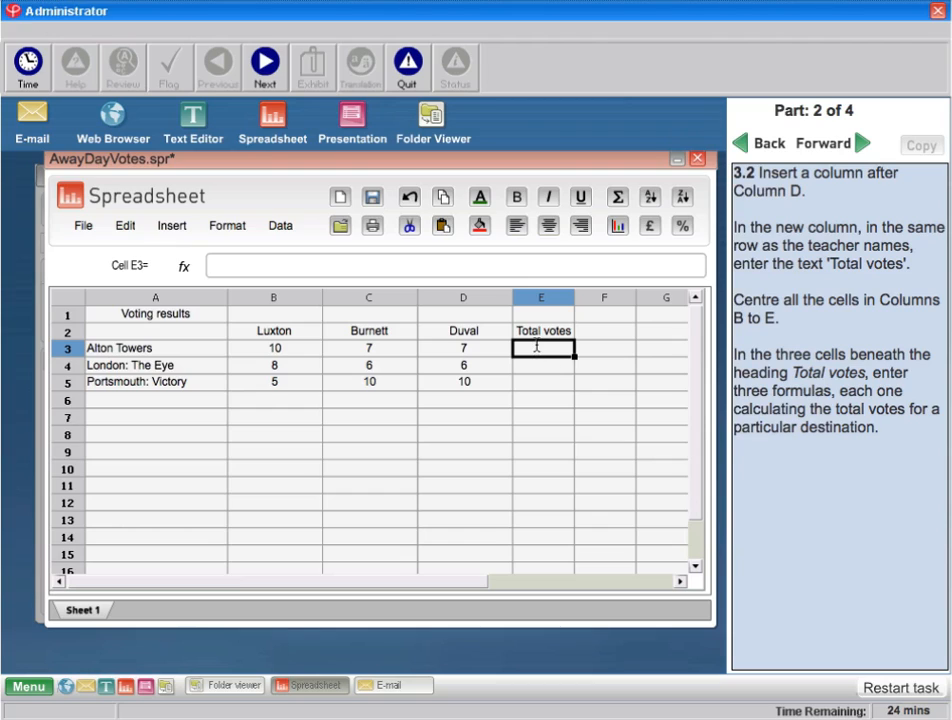
type("=sum(b3:")
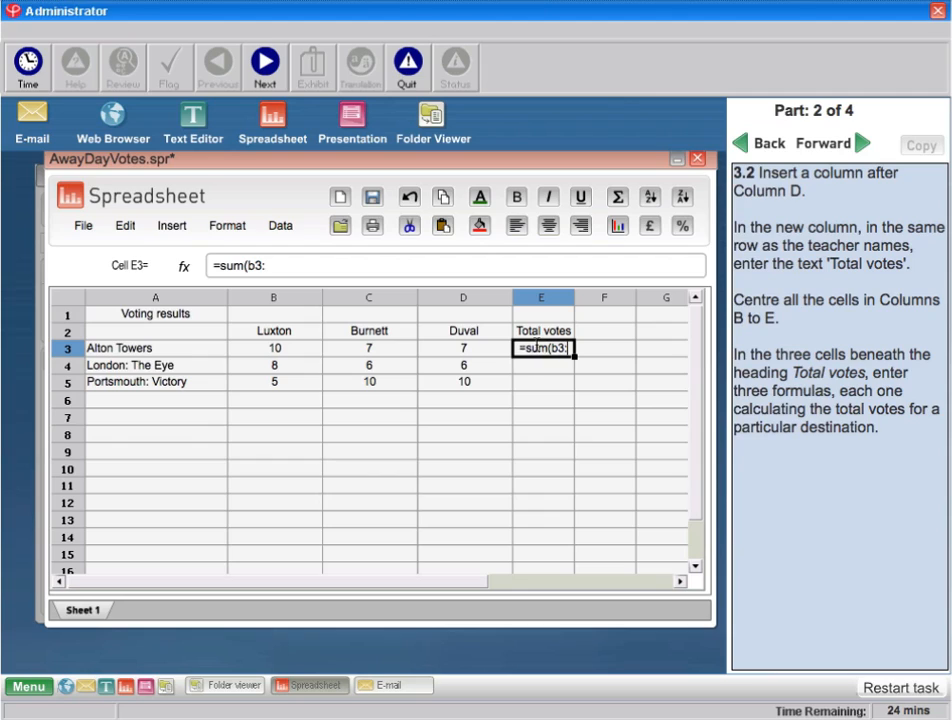
type("d3")
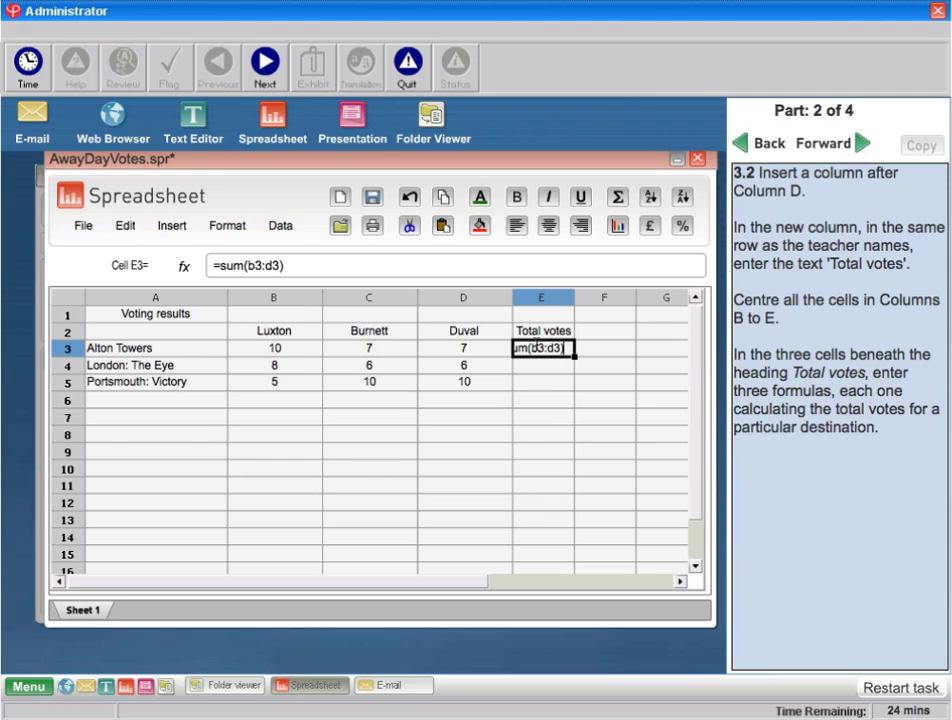
type(")")
key("Return")
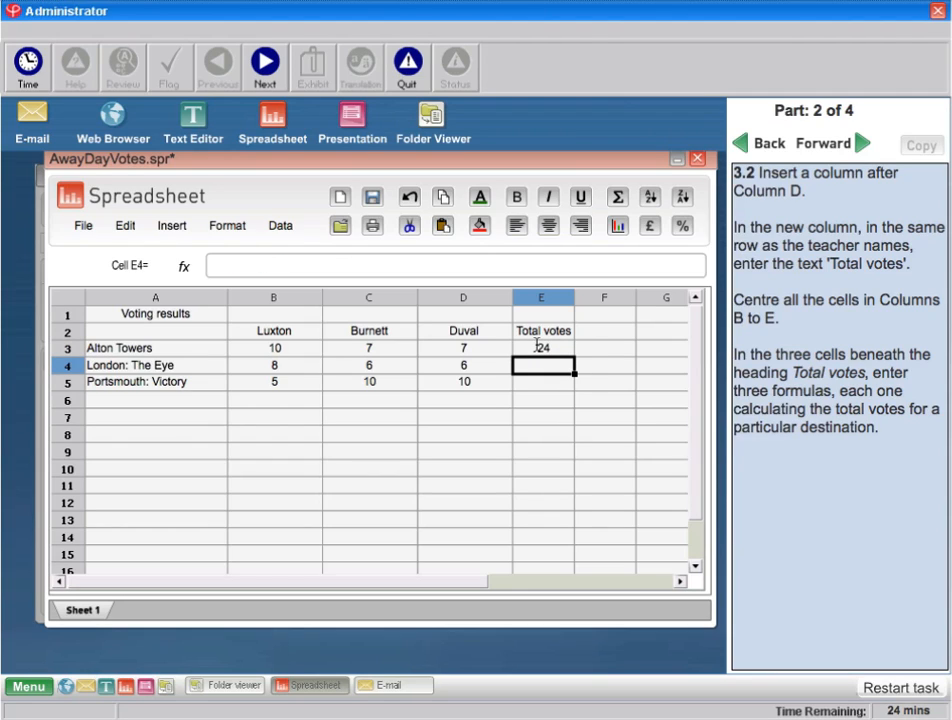
Fill the total formula from E3 down to E5 and advance to part 3 of the task instructions.
left_click(569, 349)
left_click_drag(575, 356, 576, 392)
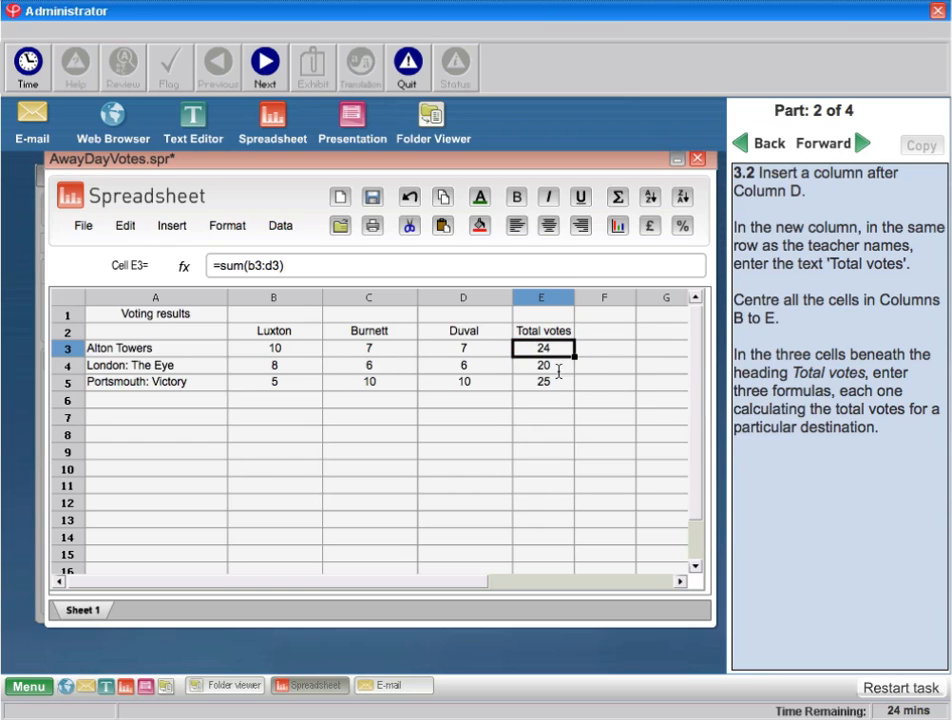
left_click(584, 400)
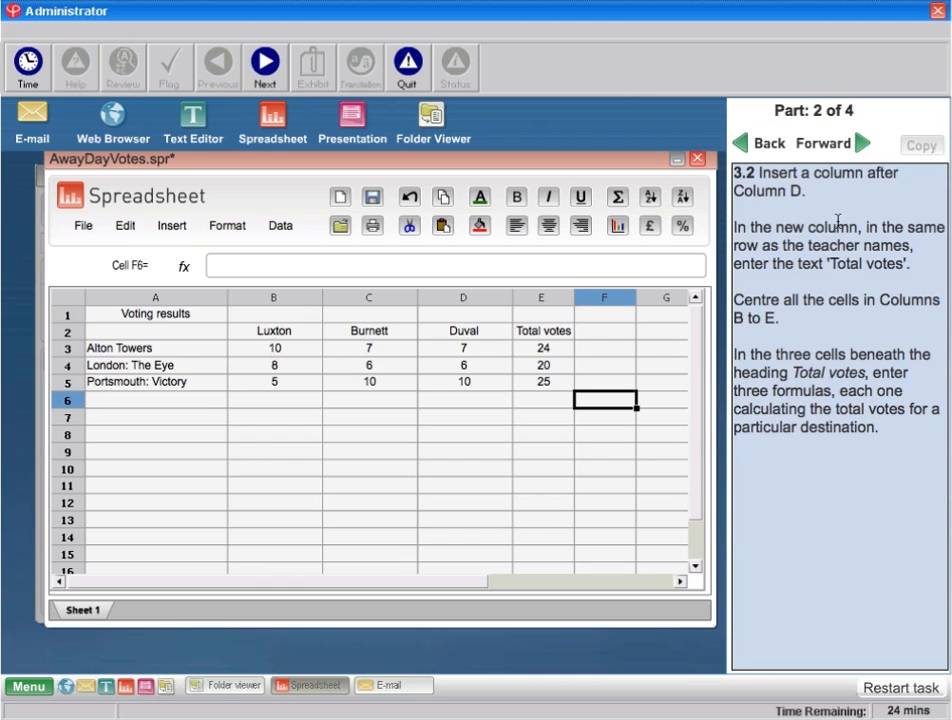
left_click(861, 143)
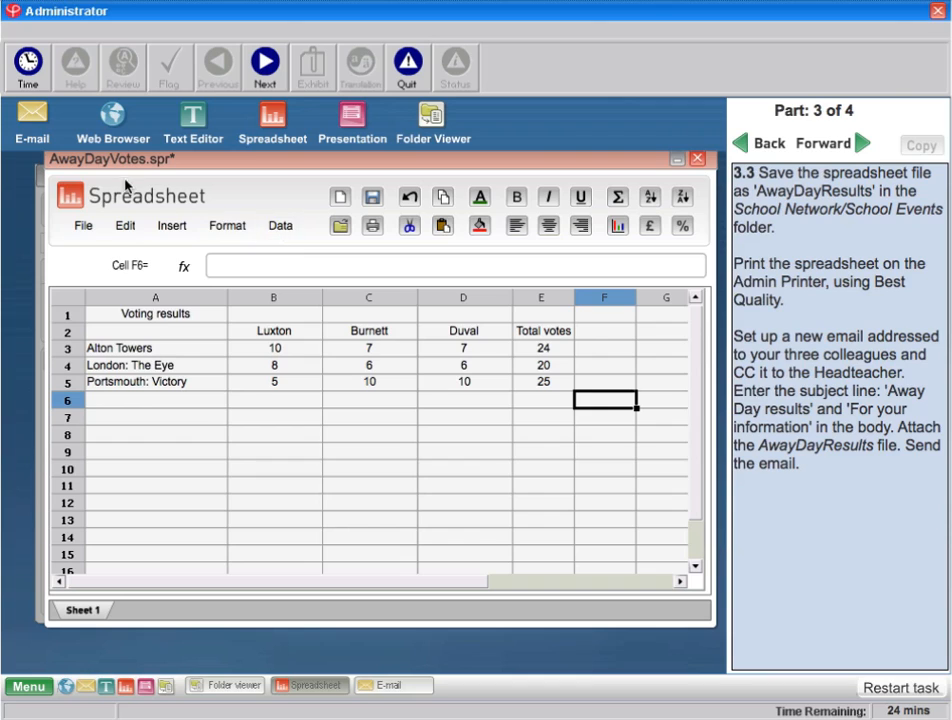
Save the spreadsheet under the name AwayDayResults.spr in the School Network/School Events folder.
left_click(88, 230)
left_click(105, 304)
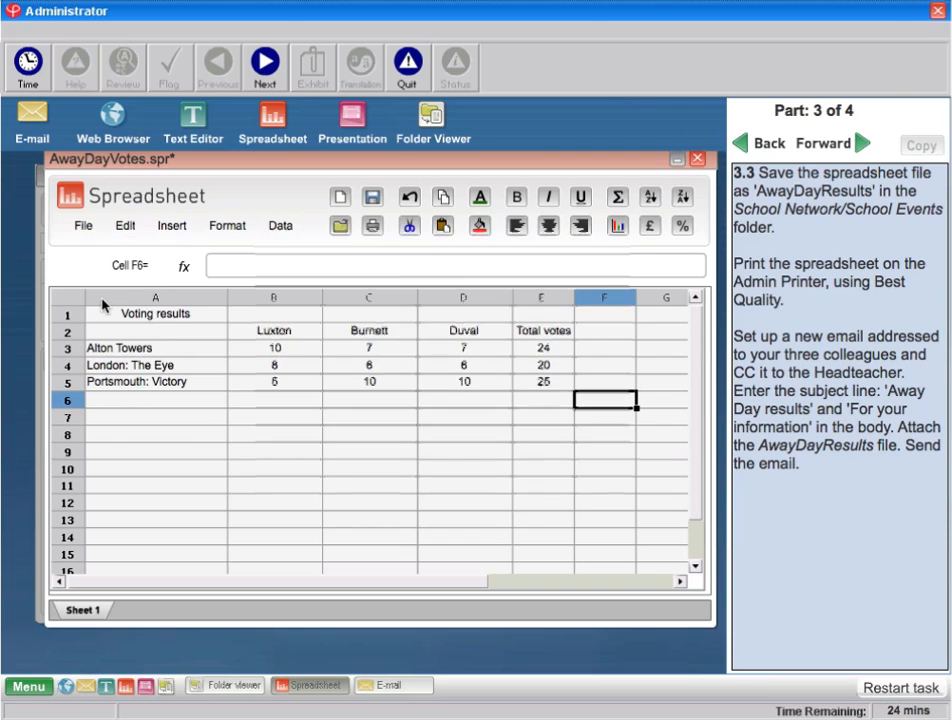
double_click(550, 318)
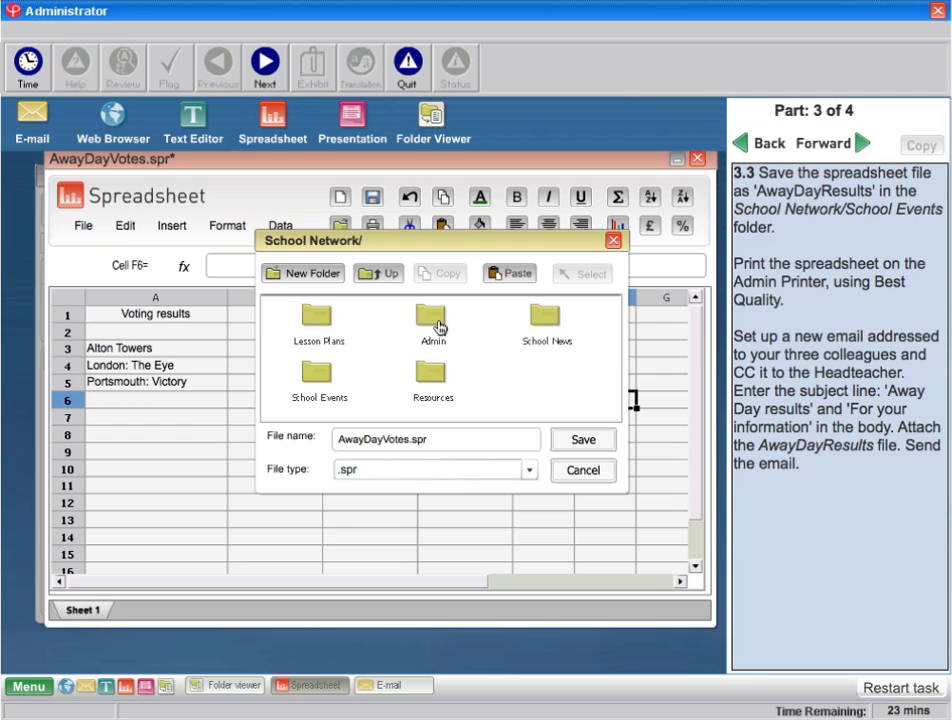
double_click(319, 379)
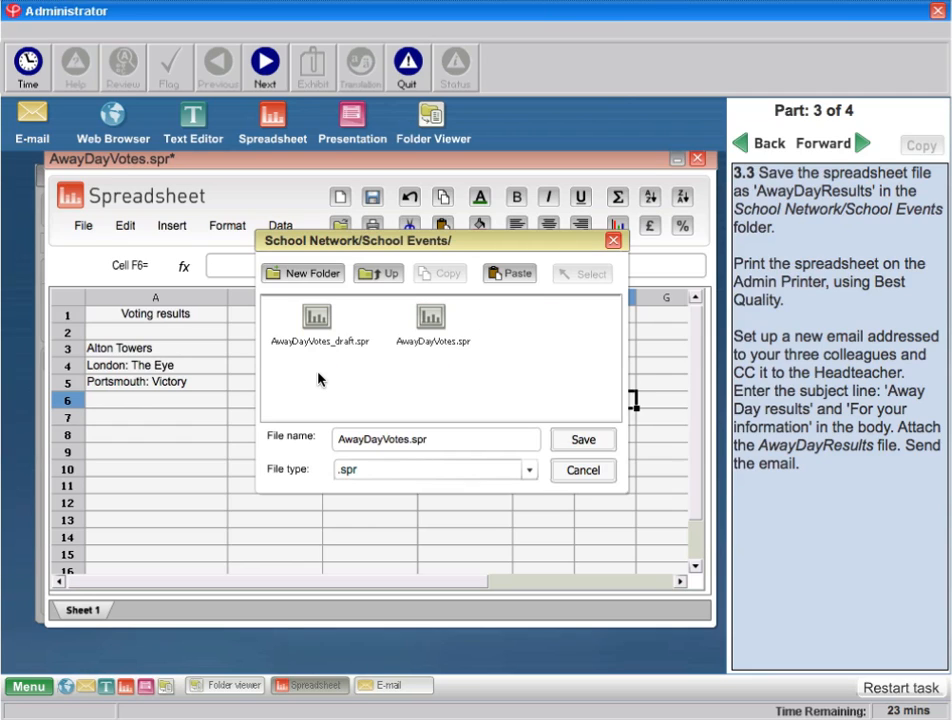
double_click(389, 437)
left_click_drag(407, 437, 383, 436)
type("Res")
left_click(583, 441)
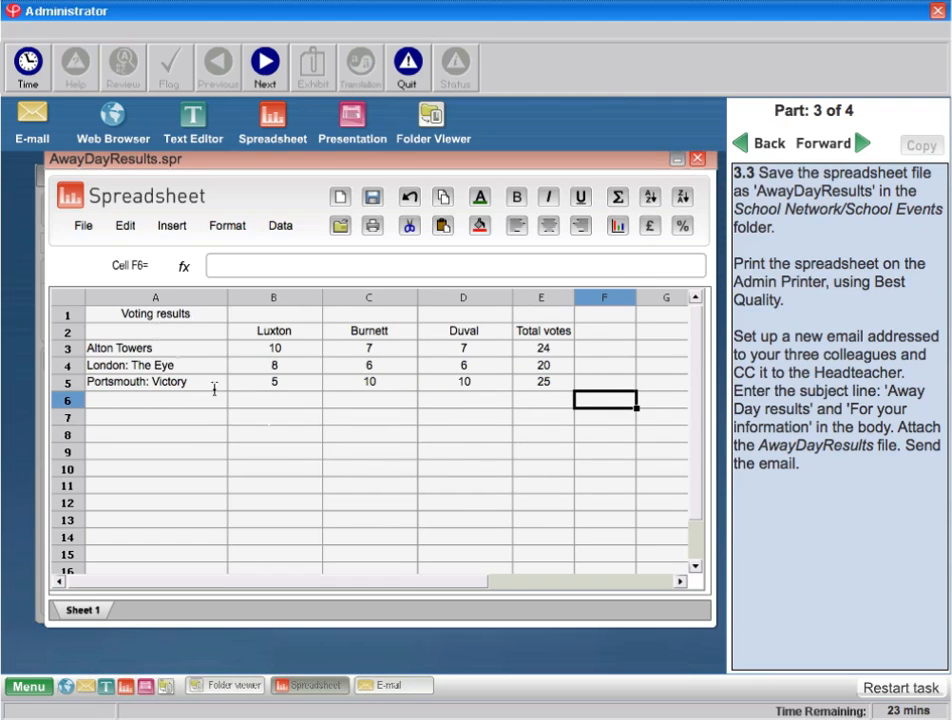
Print the spreadsheet on the Admin Printer using Best quality.
left_click(88, 228)
left_click(100, 324)
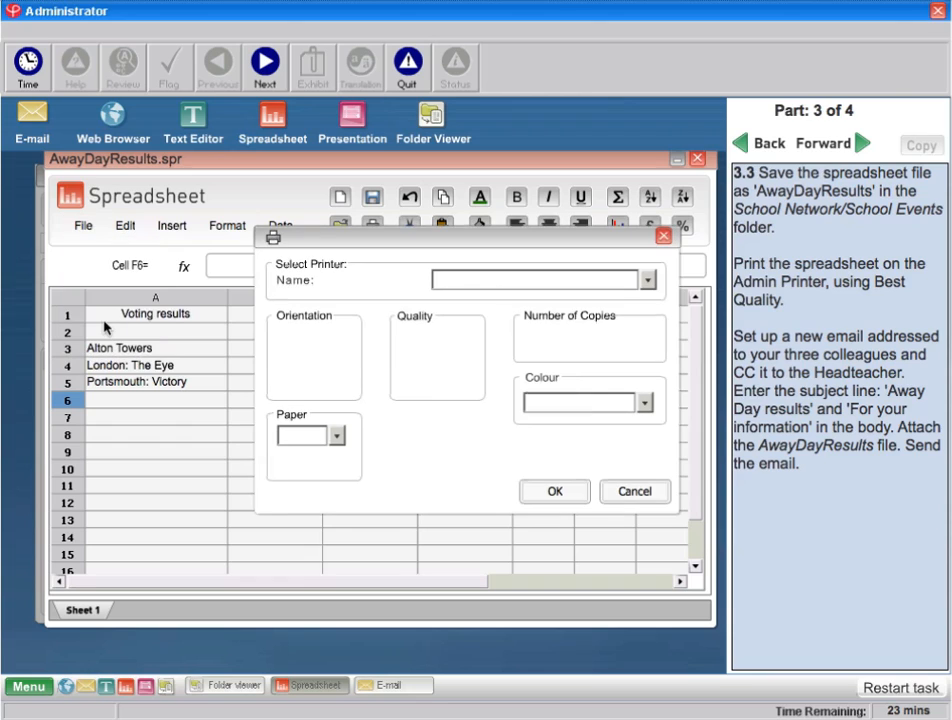
left_click(605, 280)
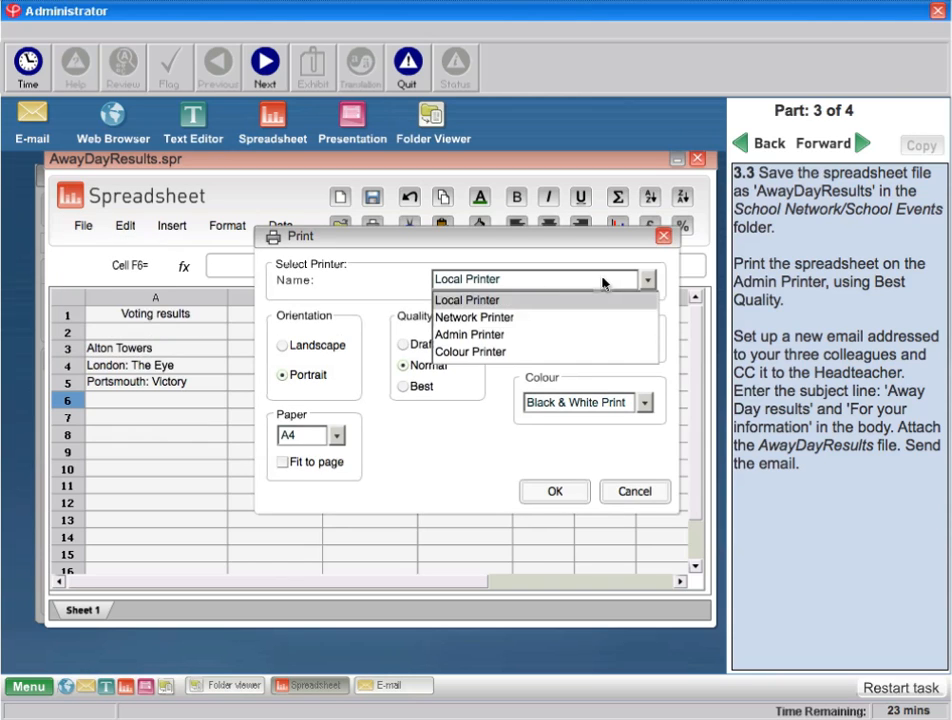
left_click(533, 334)
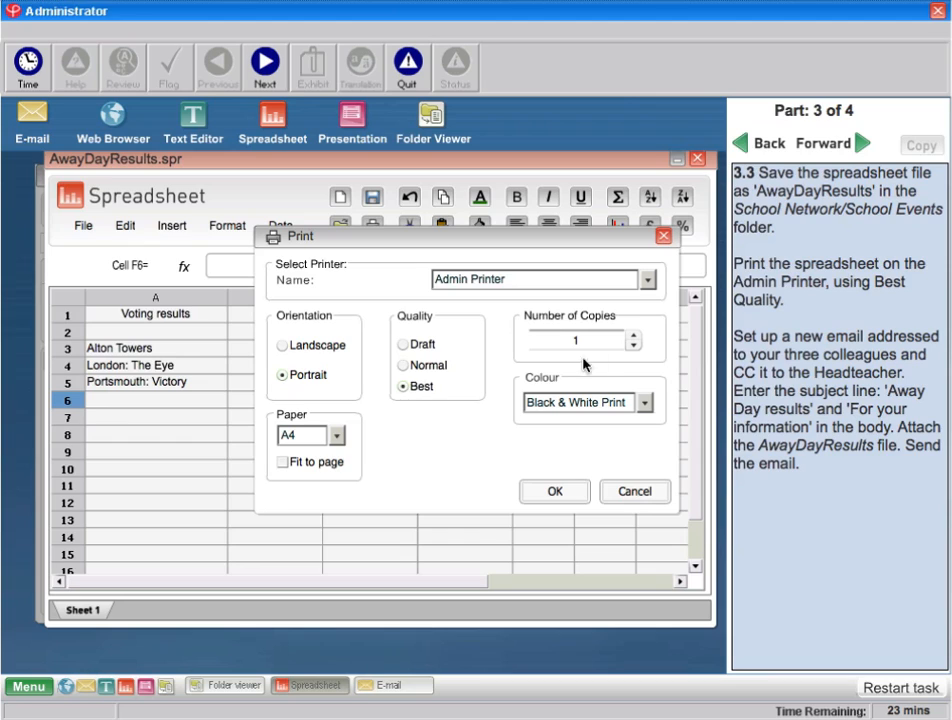
left_click(556, 492)
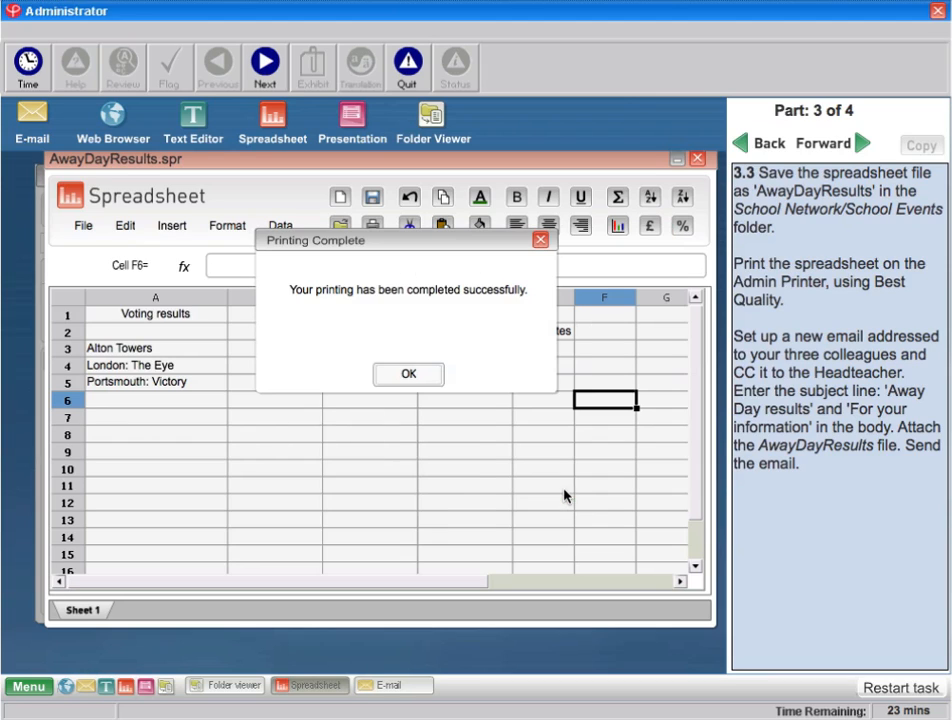
left_click(401, 375)
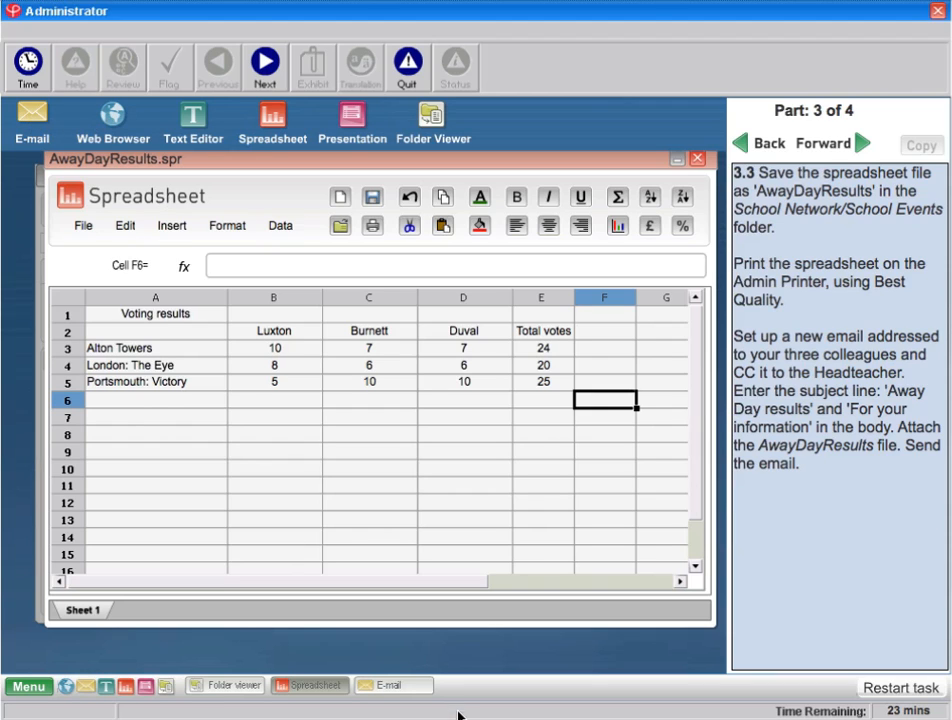
Switch to E-mail and create a new message addressed to the three voting colleagues from the address book.
left_click(382, 686)
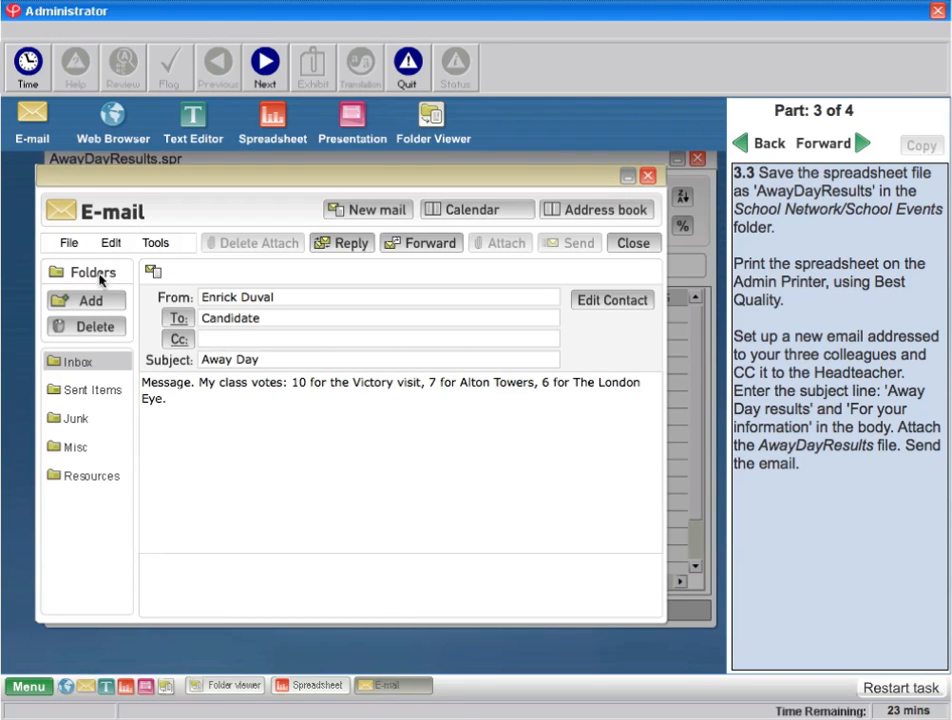
left_click(388, 217)
left_click(172, 320)
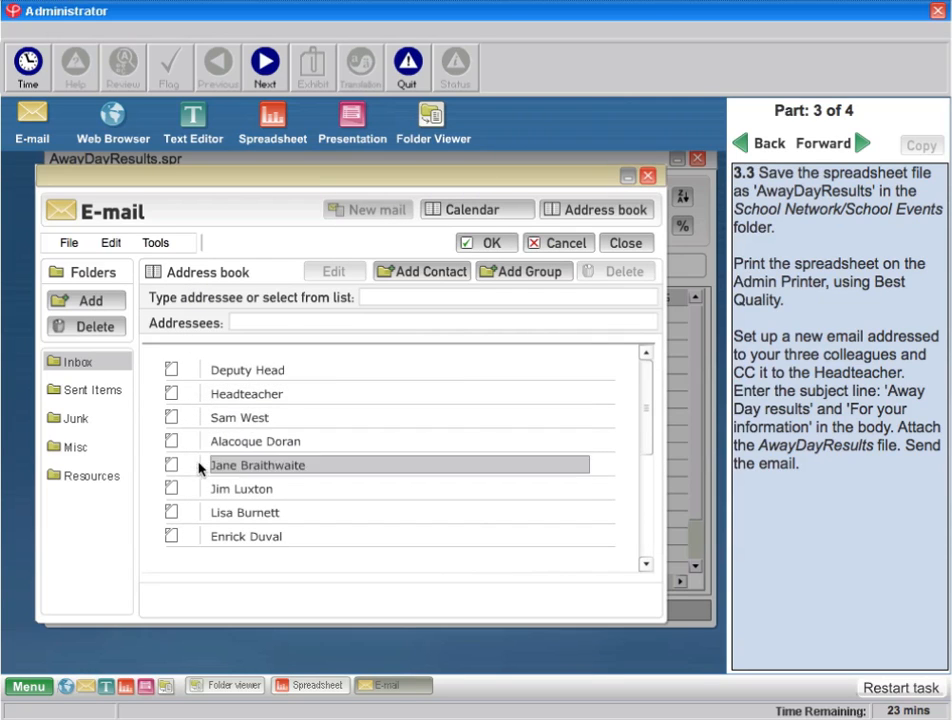
left_click(240, 489)
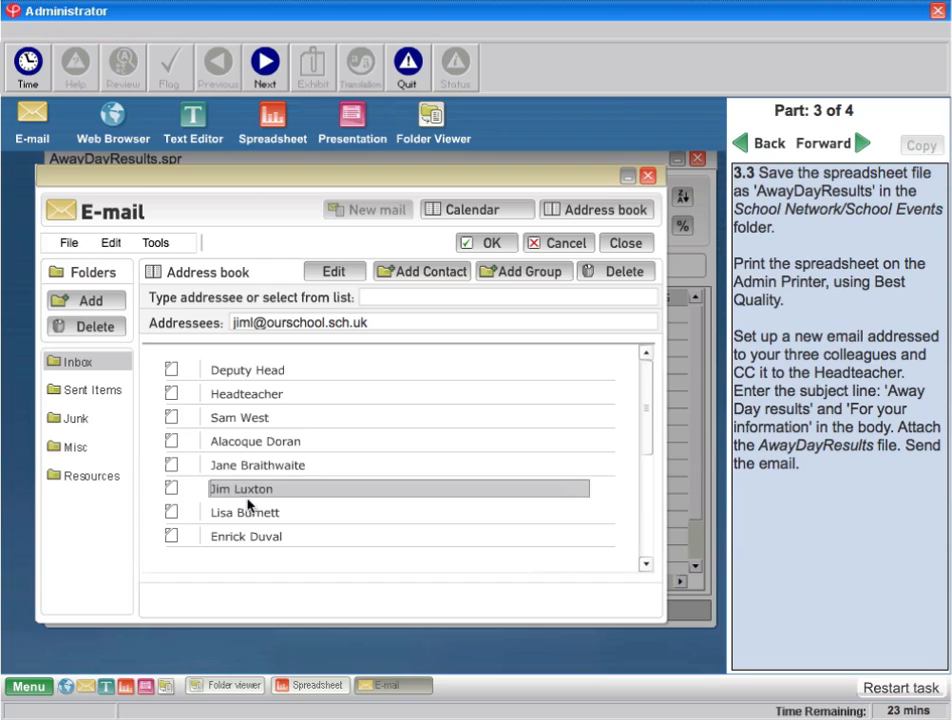
left_click(302, 513)
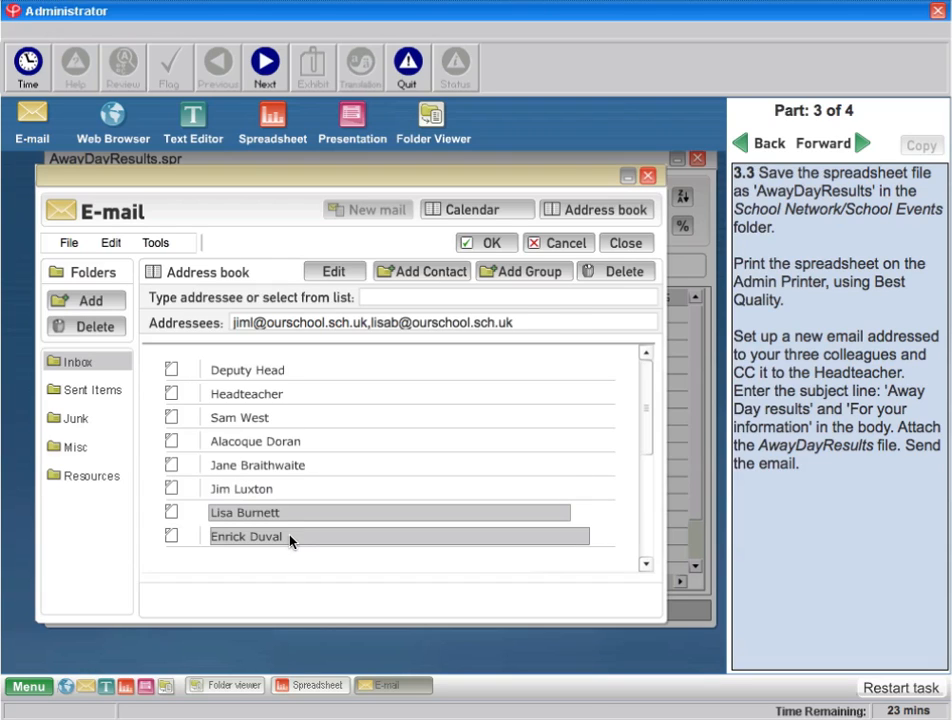
left_click(290, 538)
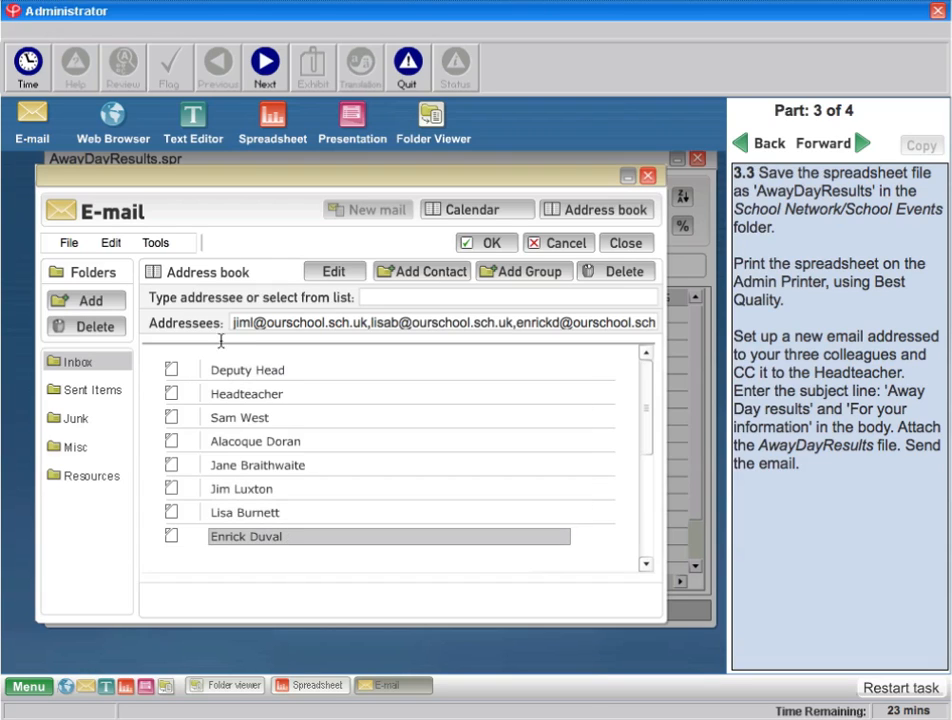
left_click(489, 246)
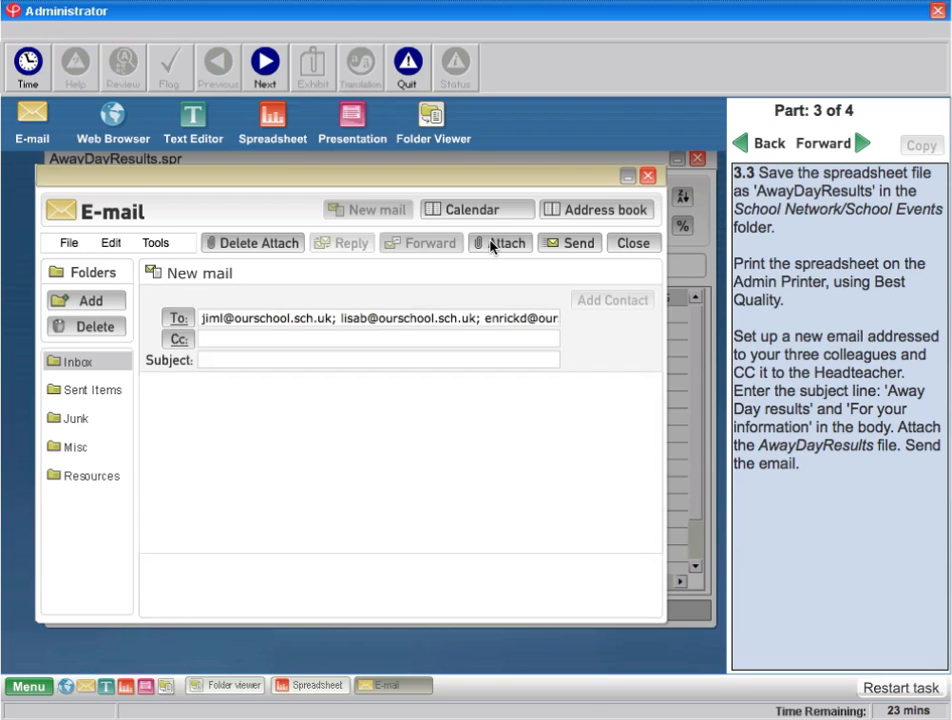
Add the Headteacher from the address book as the Cc recipient of the new message.
left_click(180, 340)
left_click(243, 397)
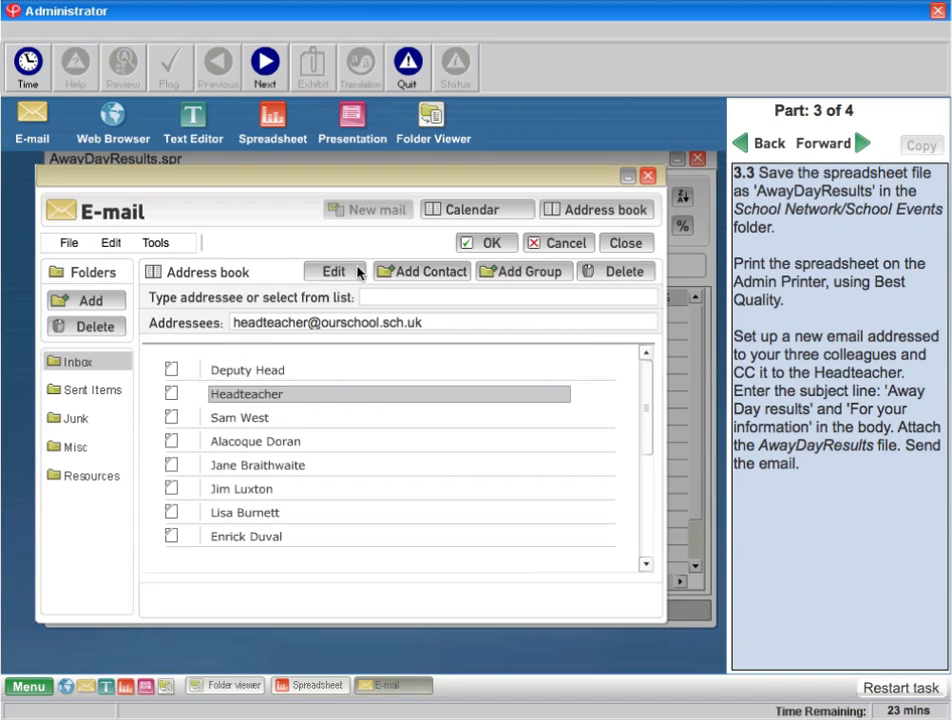
left_click(489, 243)
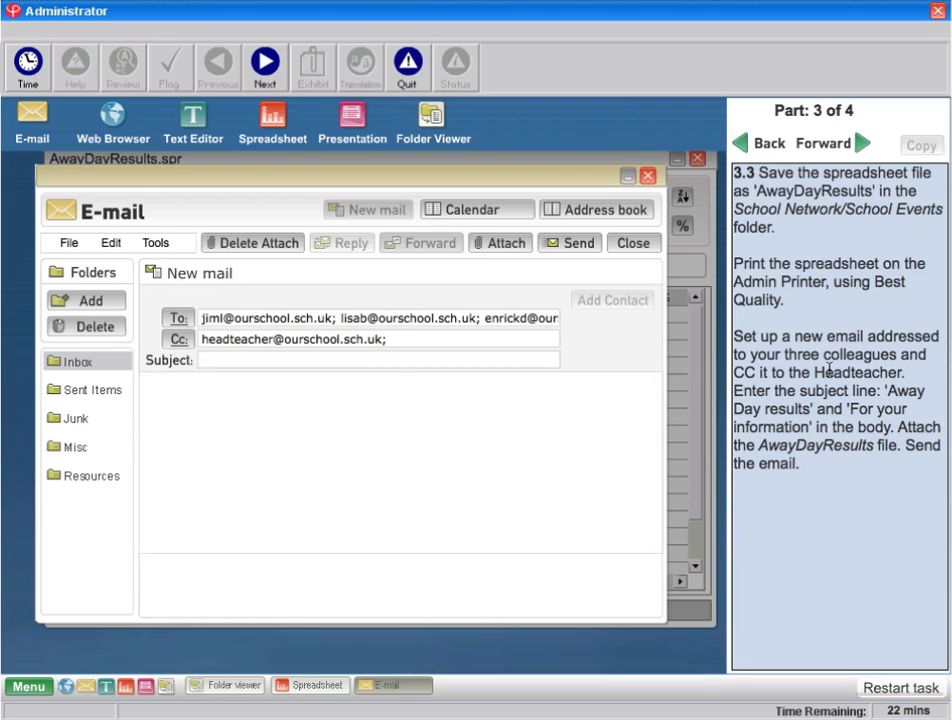
Copy "Away Day results" from the task instructions and paste it as the message subject.
left_click_drag(888, 391, 810, 408)
left_click(922, 145)
left_click(290, 361)
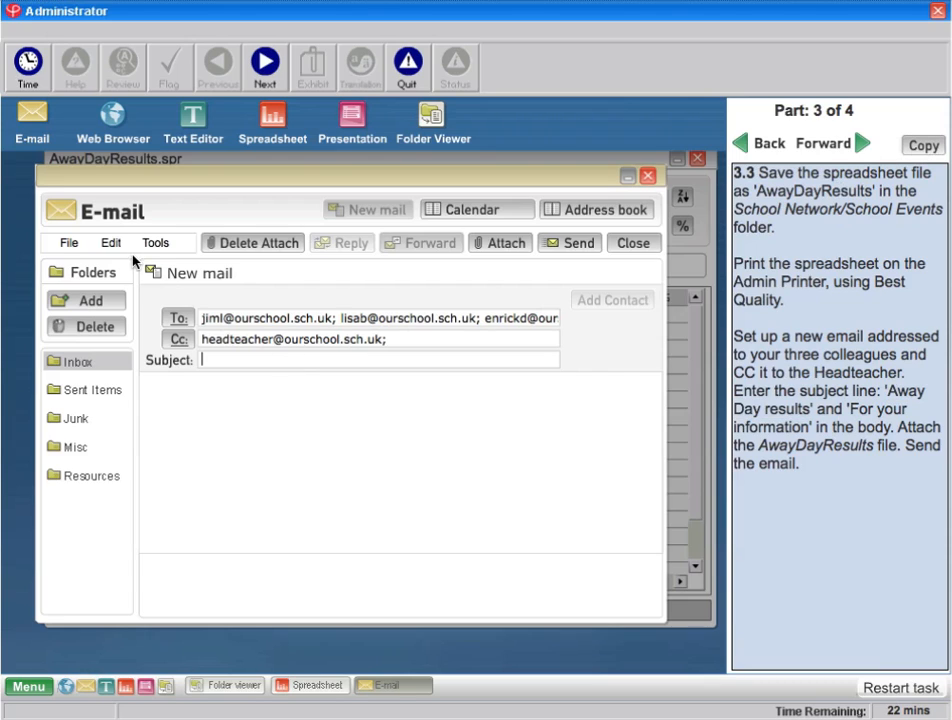
left_click(111, 242)
left_click(128, 302)
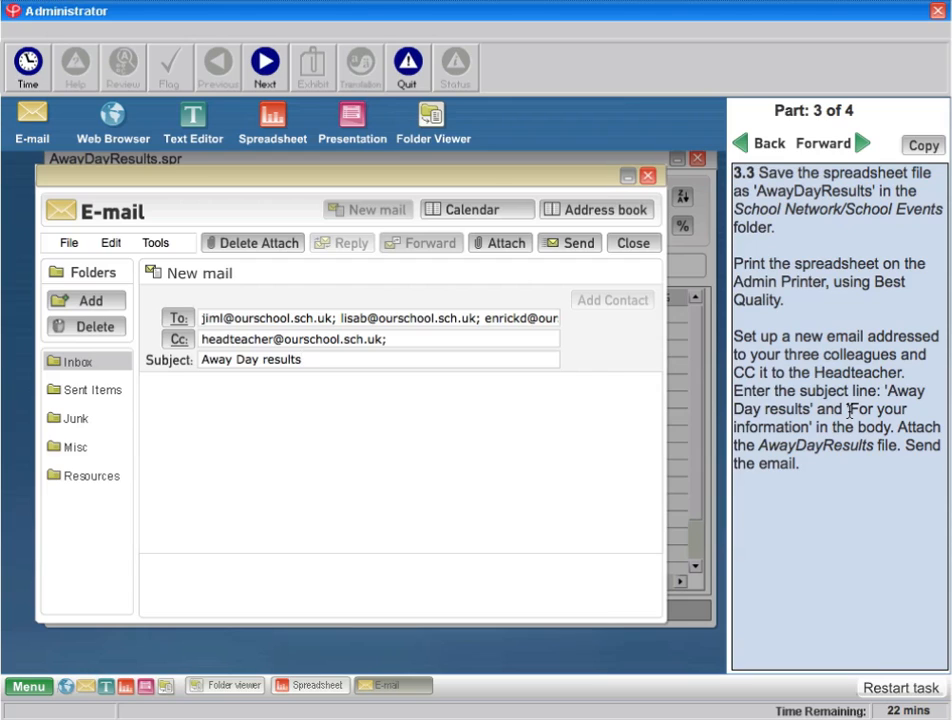
Copy "For your information" from the task instructions and paste it into the message body.
left_click_drag(850, 410, 811, 427)
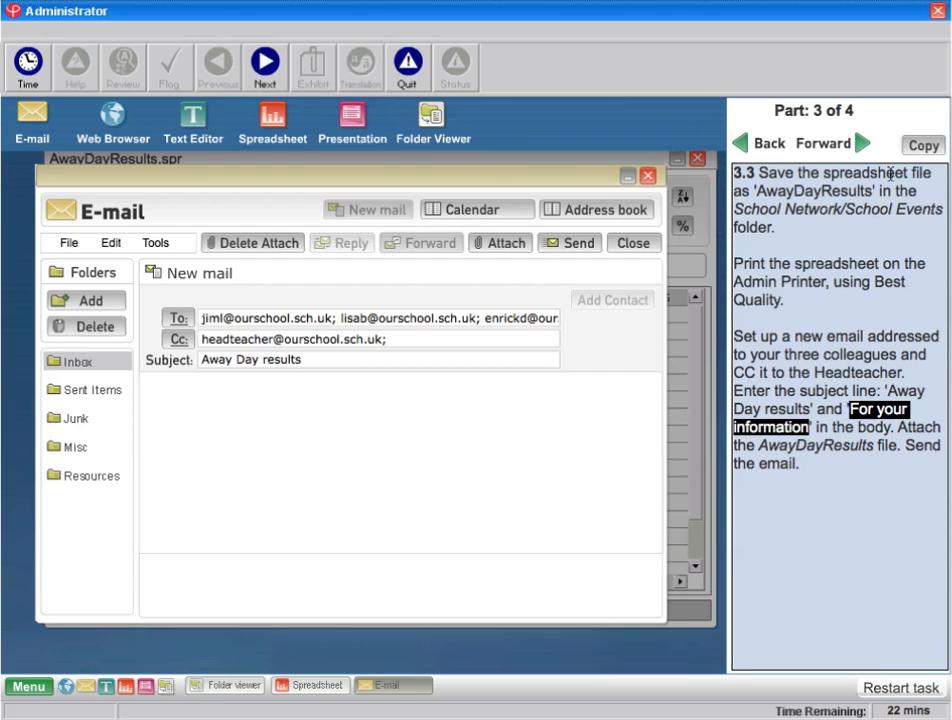
left_click(919, 150)
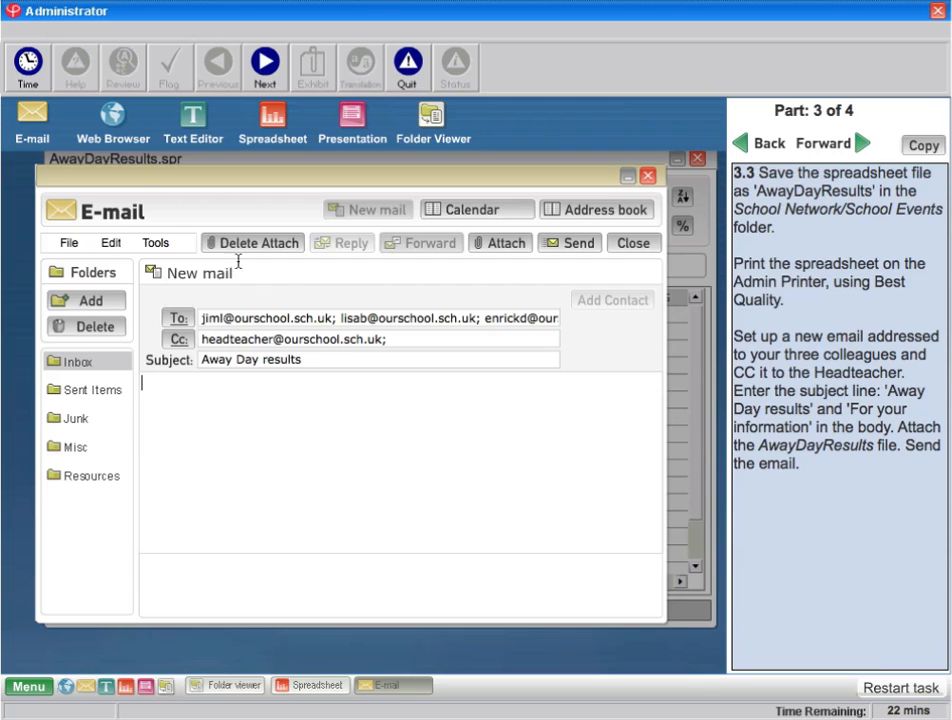
left_click(106, 243)
left_click(124, 300)
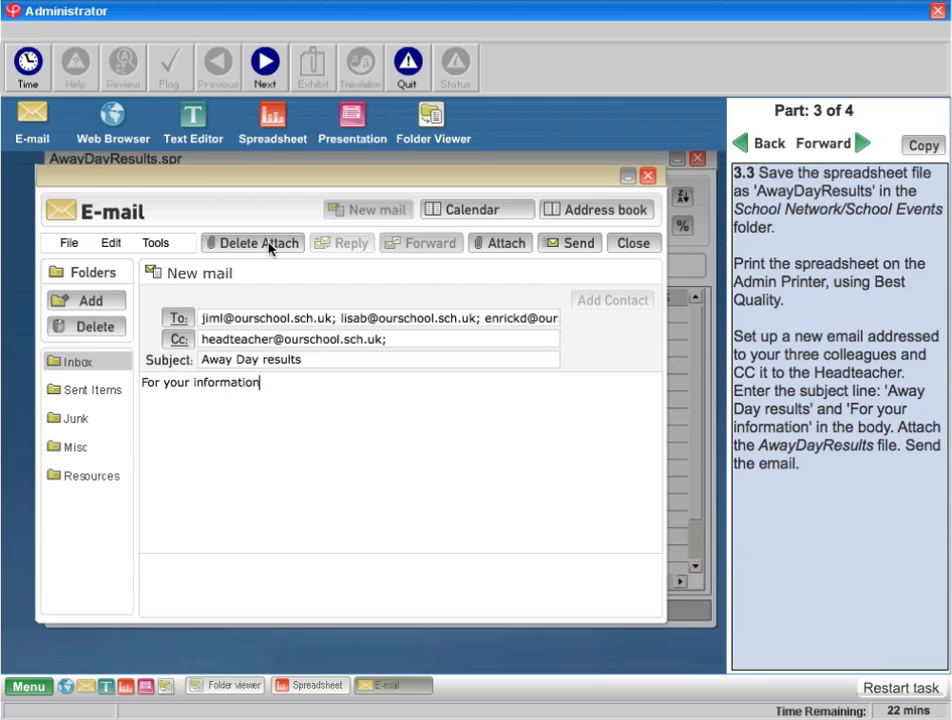
Attach AwayDayResults.spr from the School Network/School Events folder to the message.
left_click(501, 250)
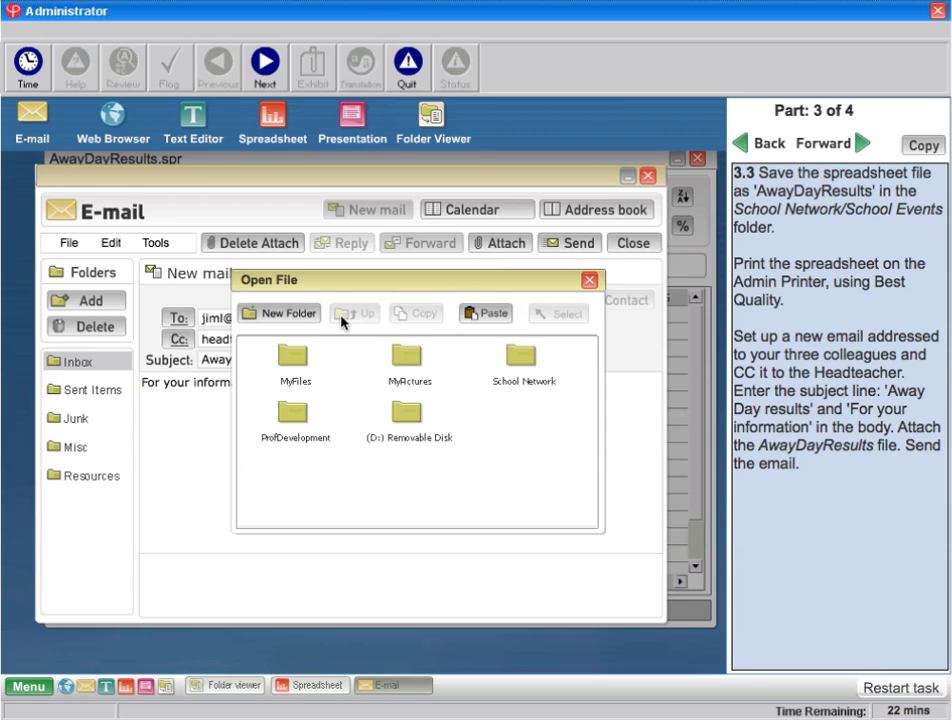
double_click(521, 364)
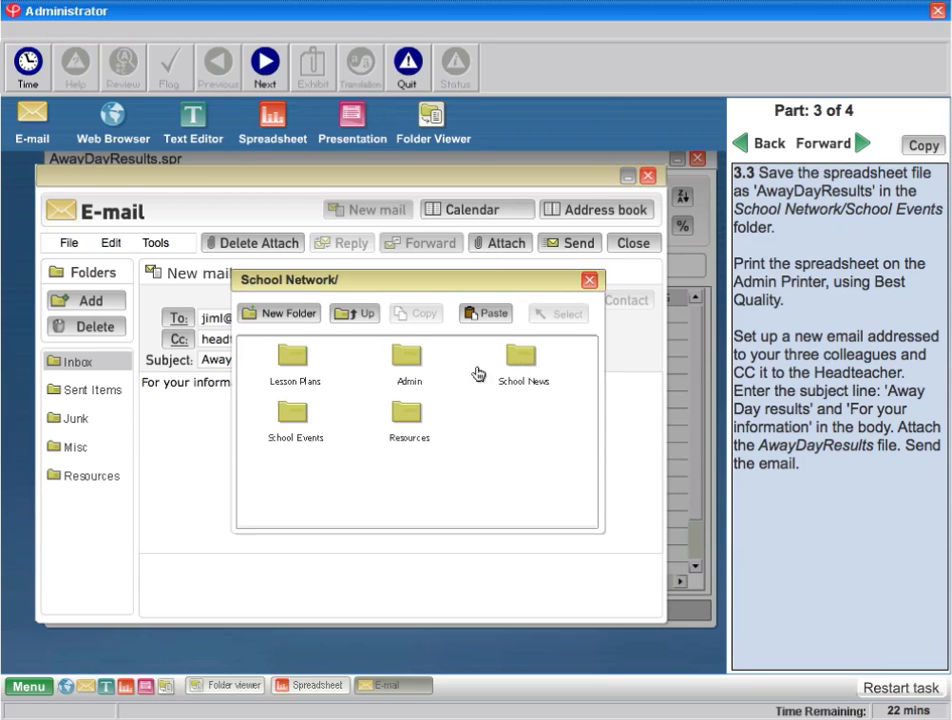
double_click(293, 413)
double_click(296, 472)
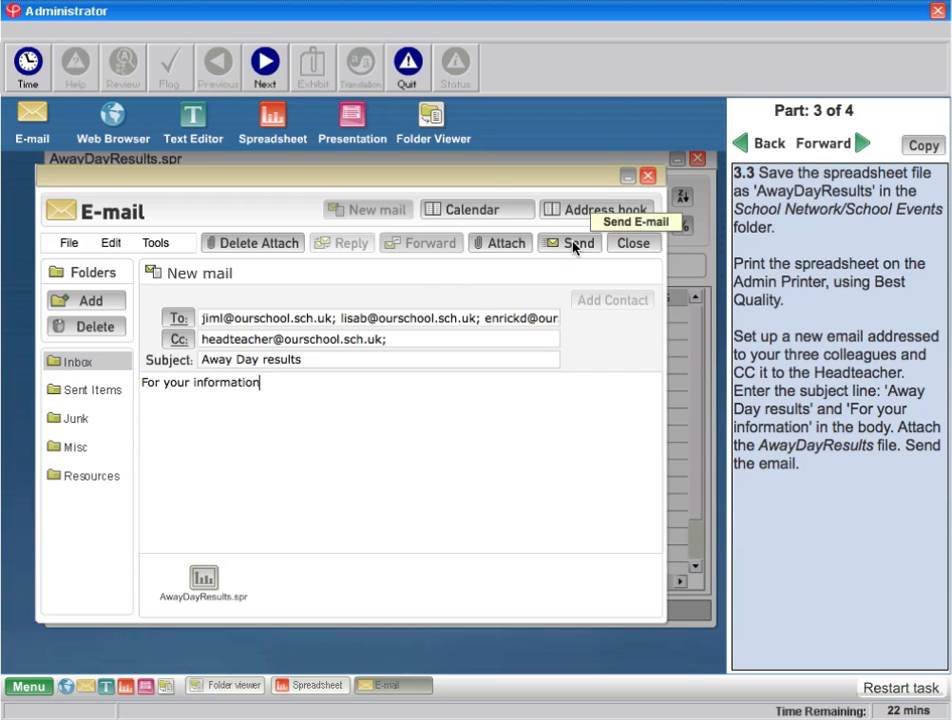
Send the Away Day results message and dismiss the notice.
left_click_drag(495, 184, 540, 344)
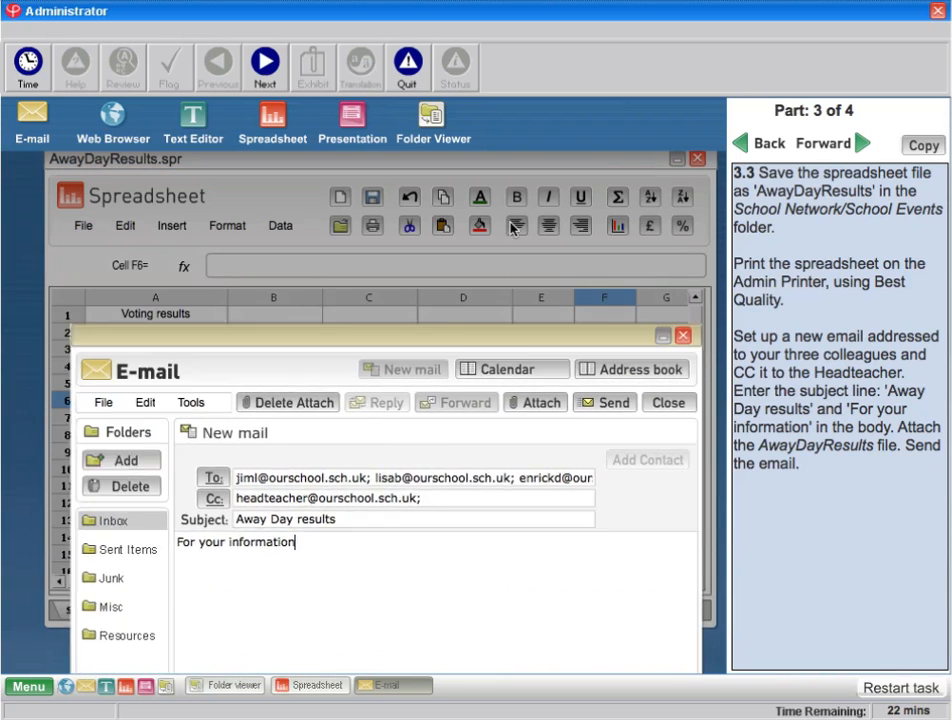
left_click_drag(512, 243, 510, 181)
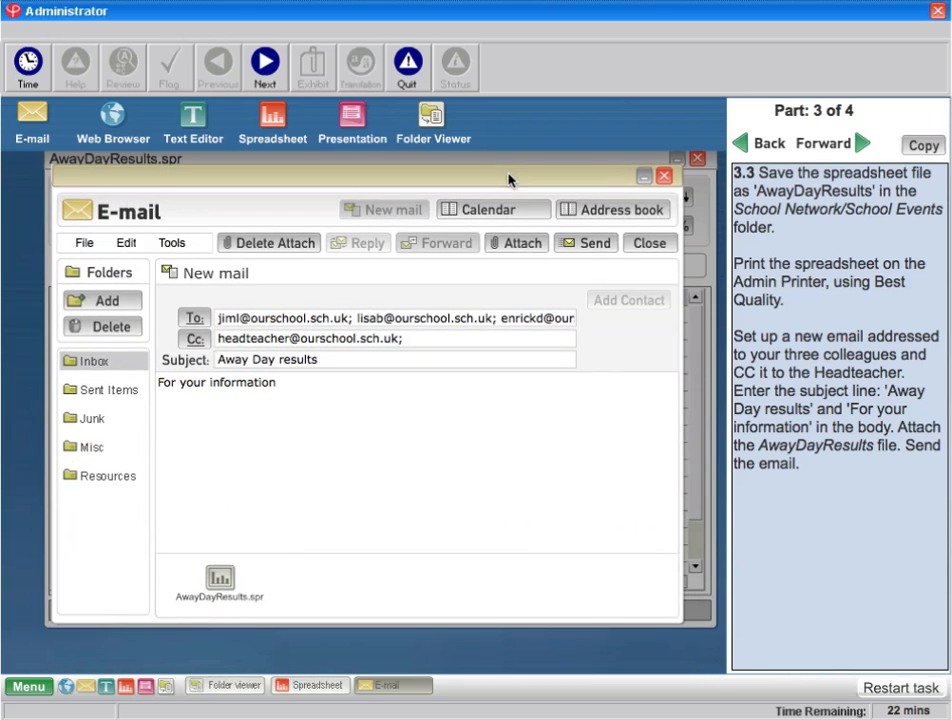
left_click(591, 243)
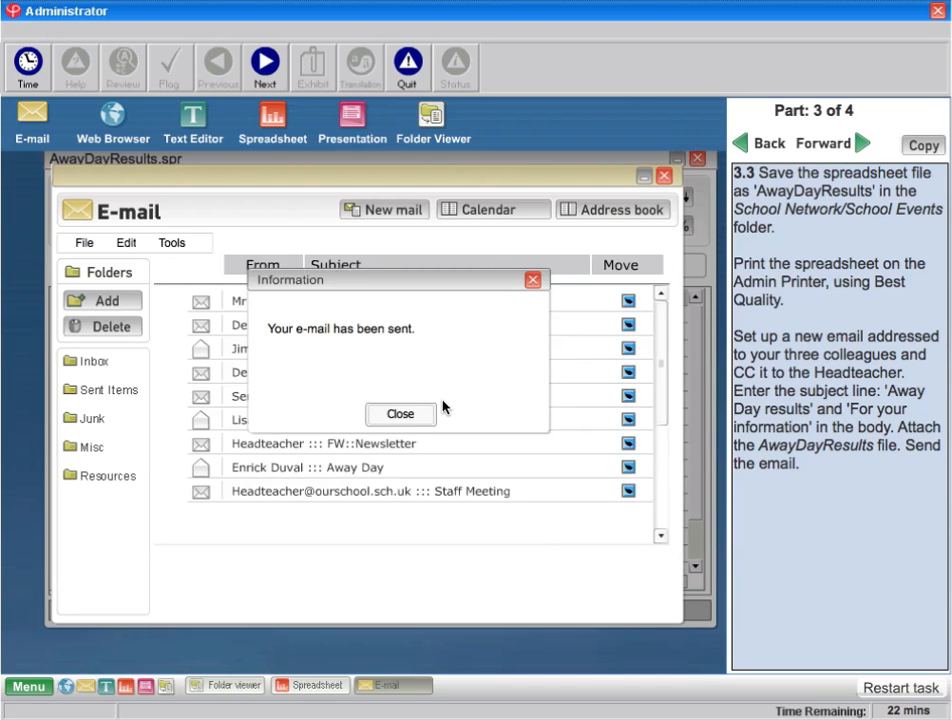
left_click(419, 414)
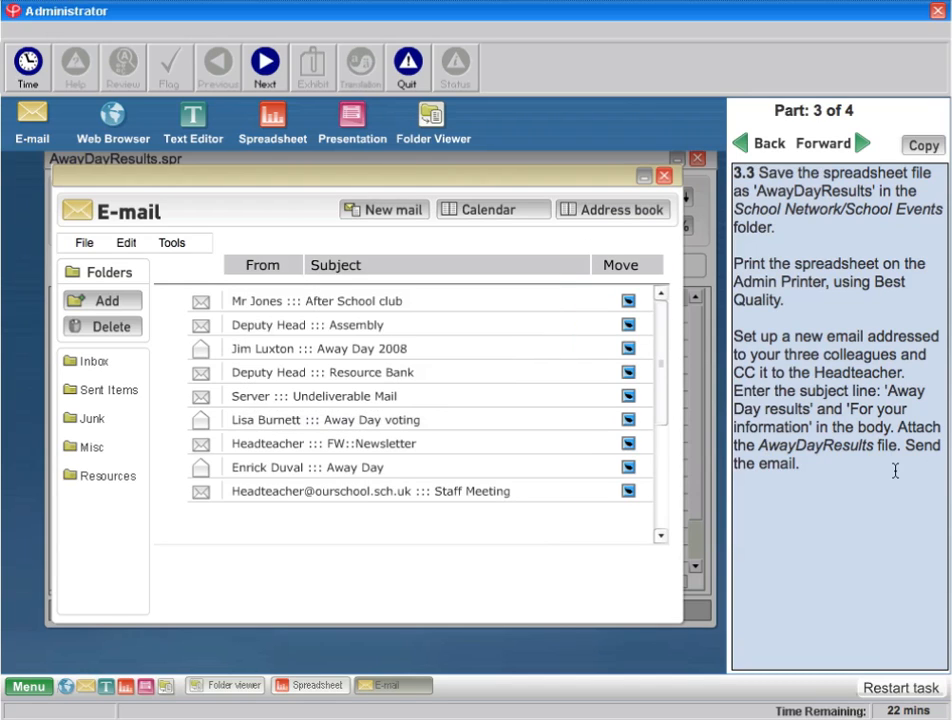
Advance to part 4 of the task, save the AwayDayResults spreadsheet and close all open programs.
left_click(862, 144)
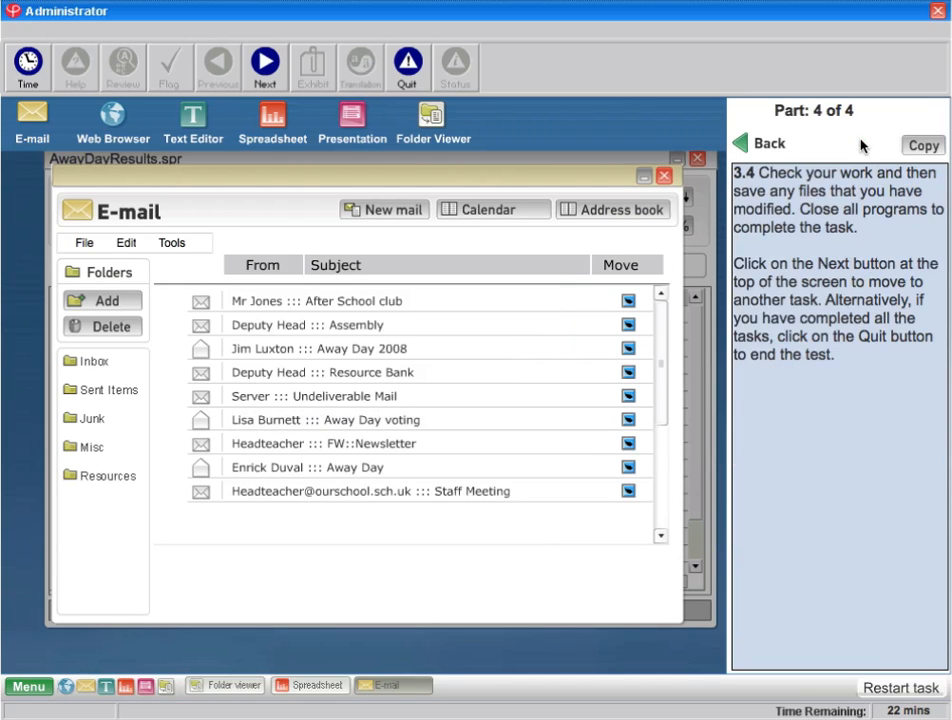
left_click(663, 178)
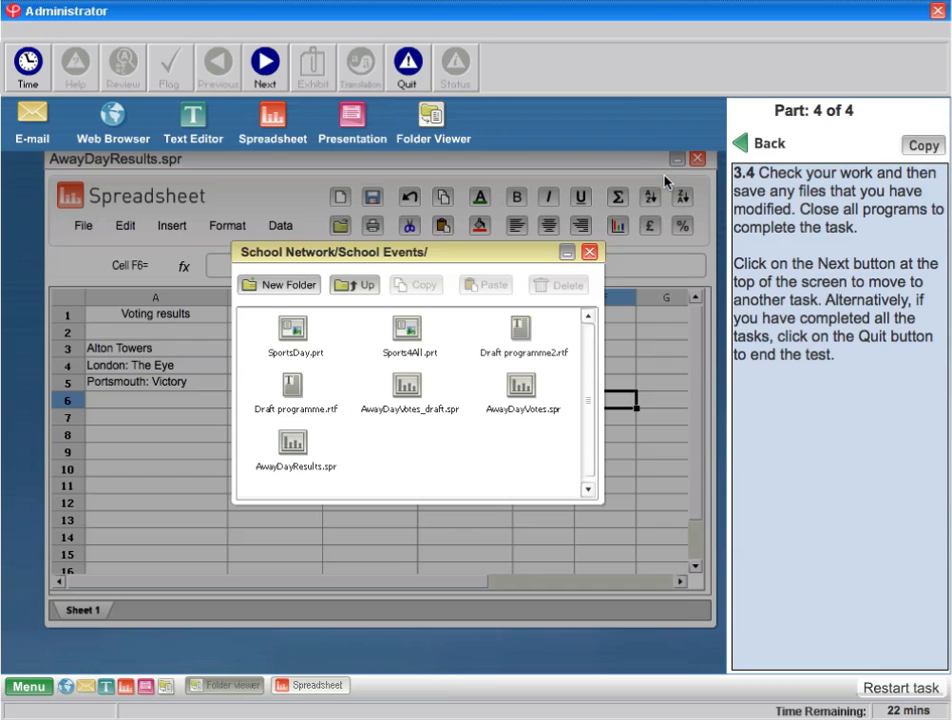
left_click(592, 253)
left_click(81, 227)
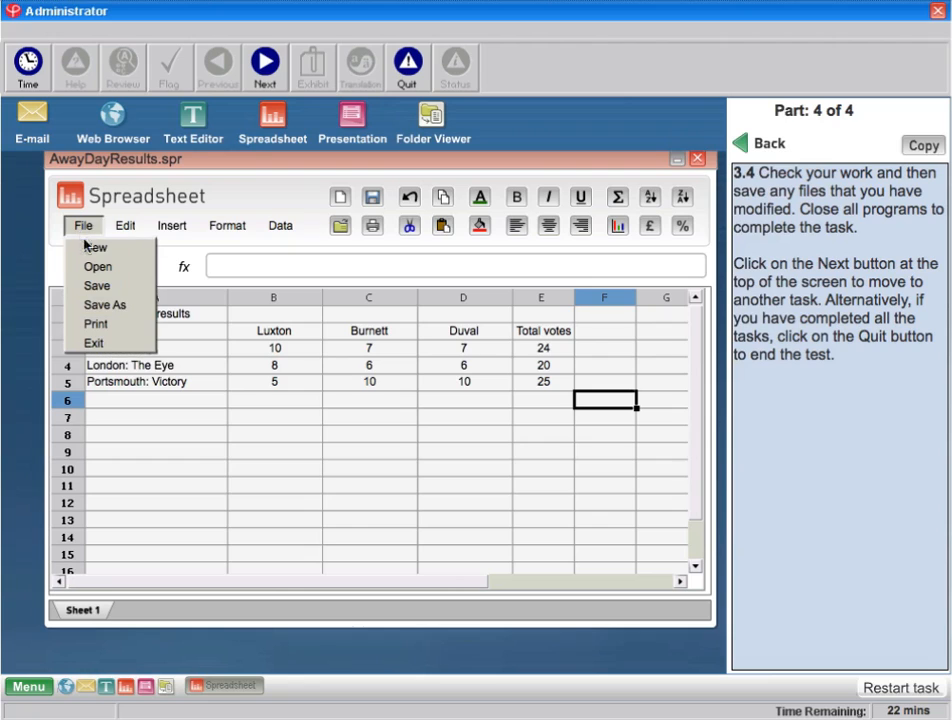
left_click(98, 286)
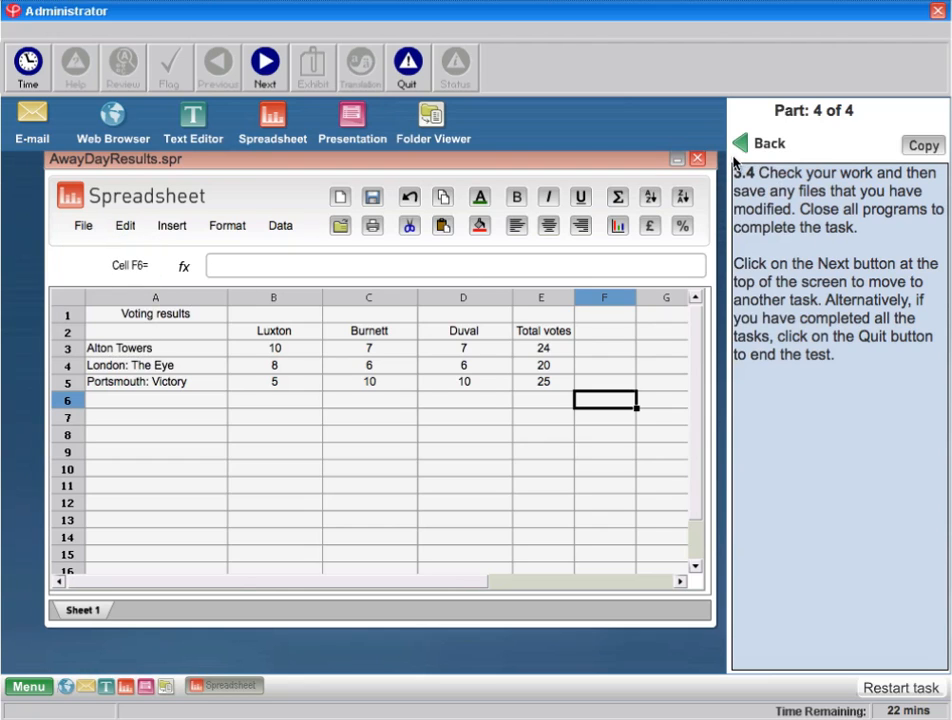
left_click(698, 160)
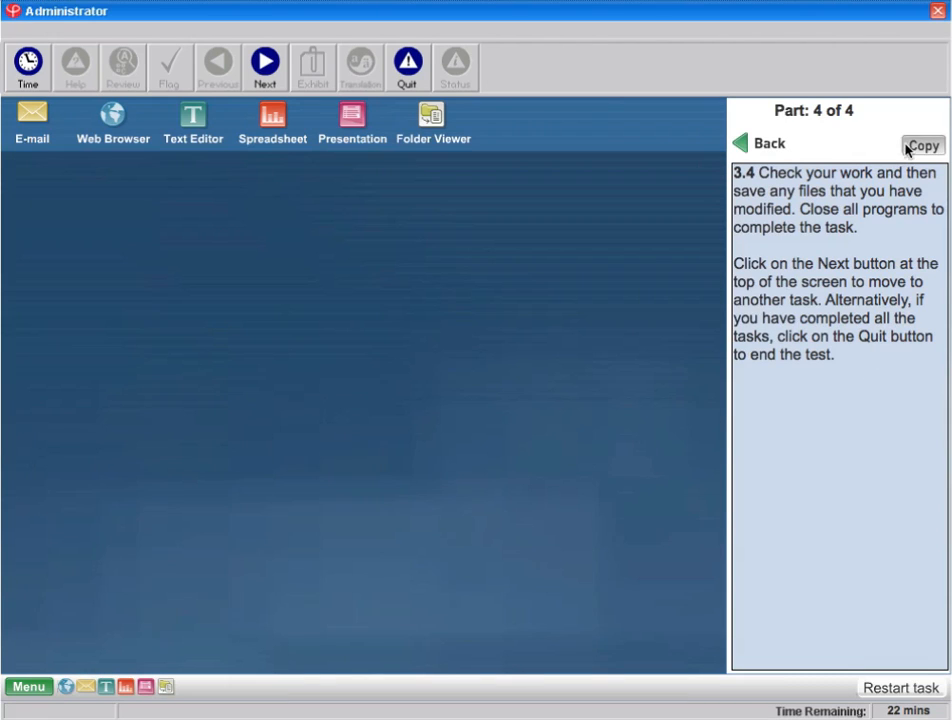
Start part 1 of Task 4 and open the Deputy Head's "Resource Bank" e-mail.
left_click(265, 62)
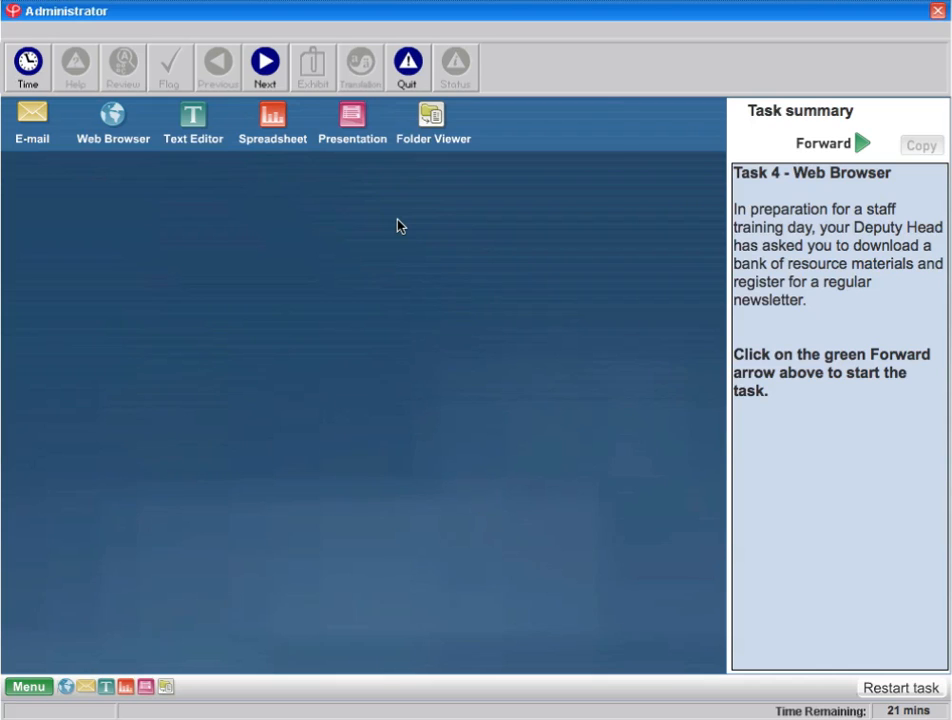
left_click(861, 143)
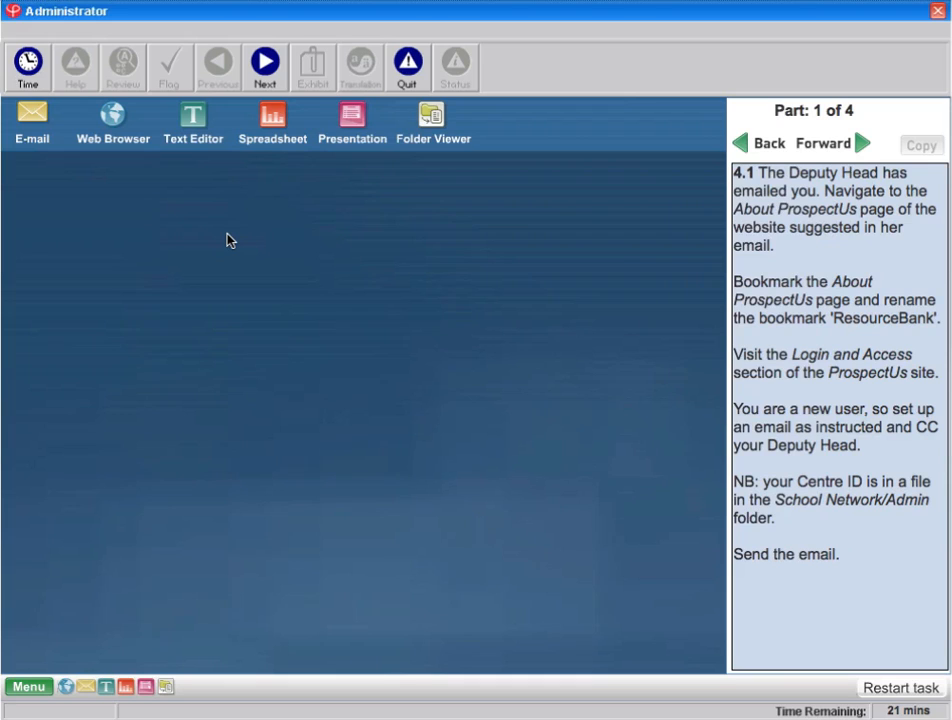
left_click(30, 120)
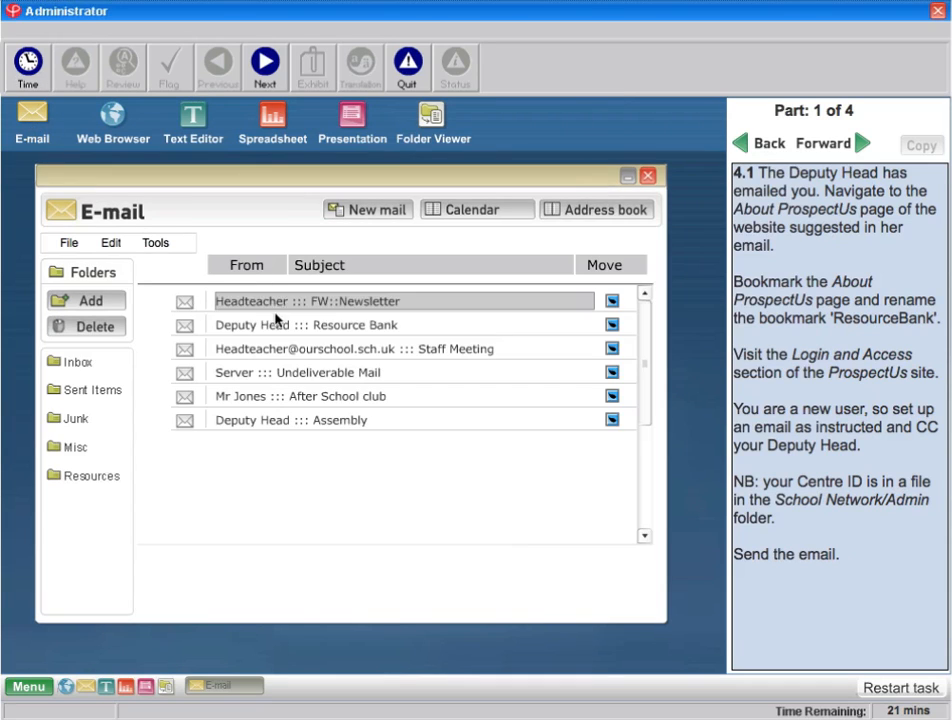
double_click(314, 325)
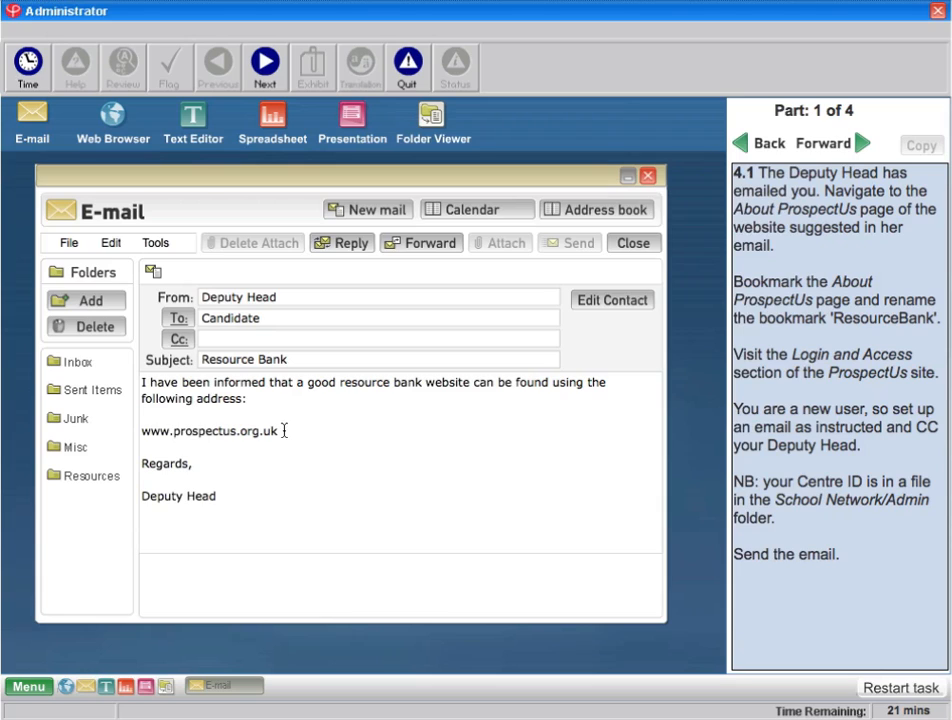
left_click_drag(279, 431, 139, 428)
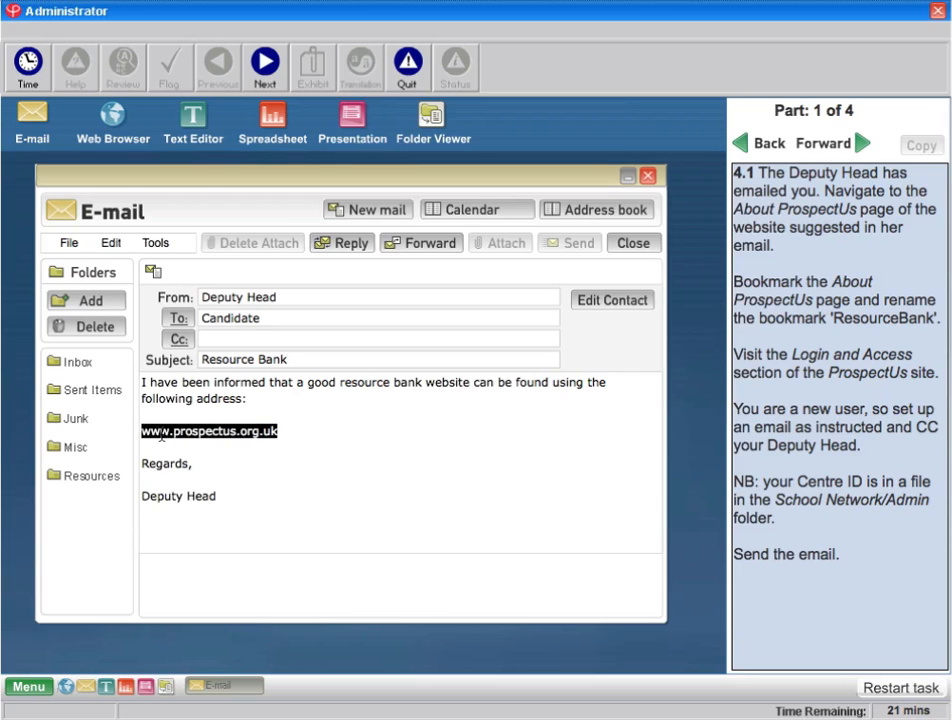
left_click(111, 244)
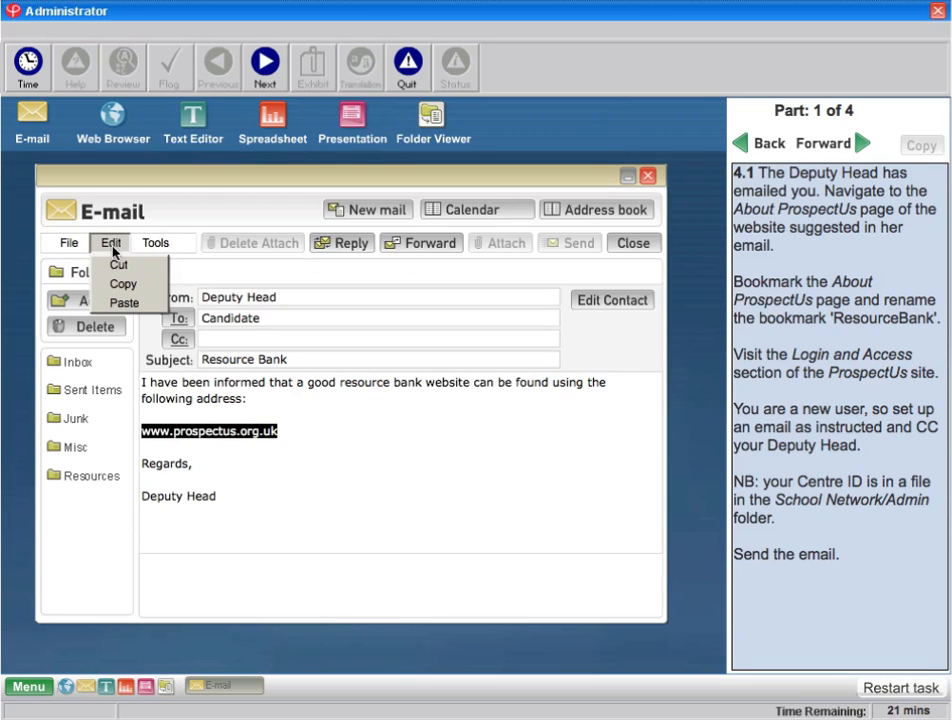
left_click(123, 284)
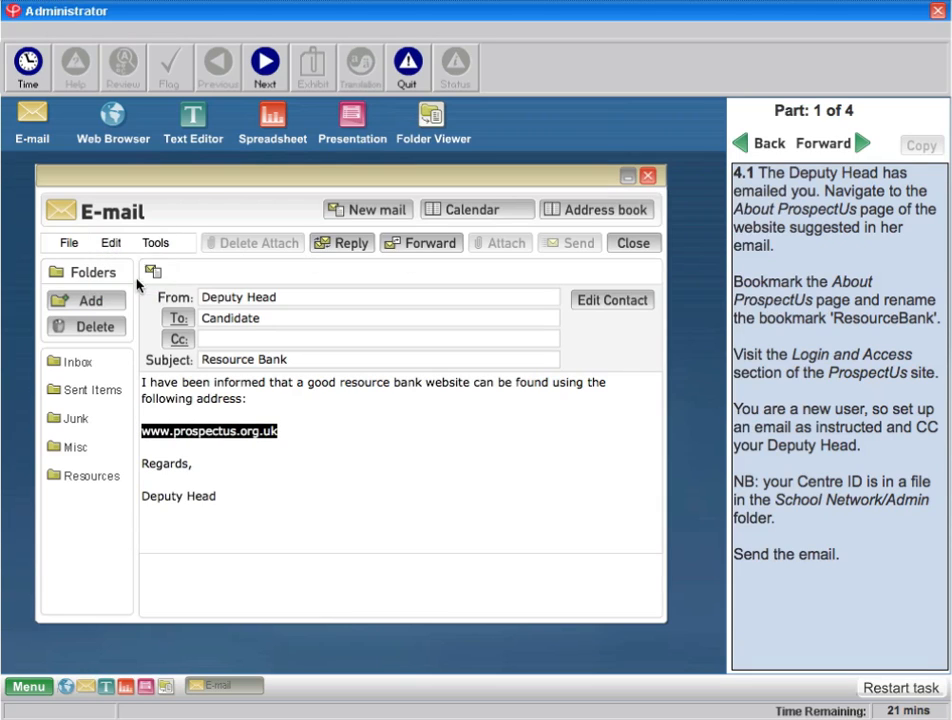
left_click(112, 119)
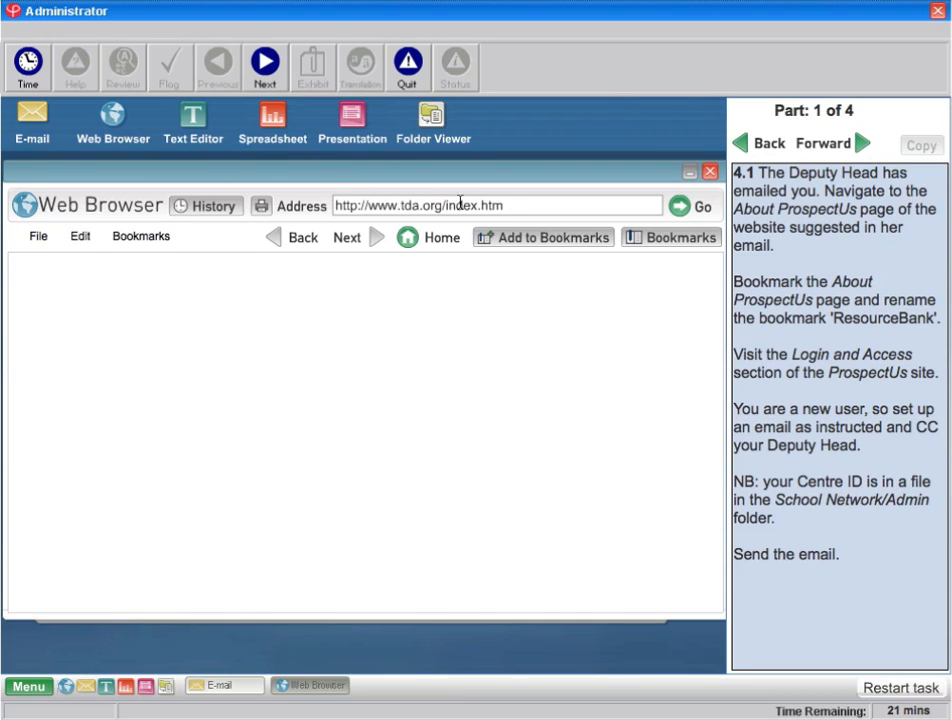
left_click_drag(508, 207, 340, 208)
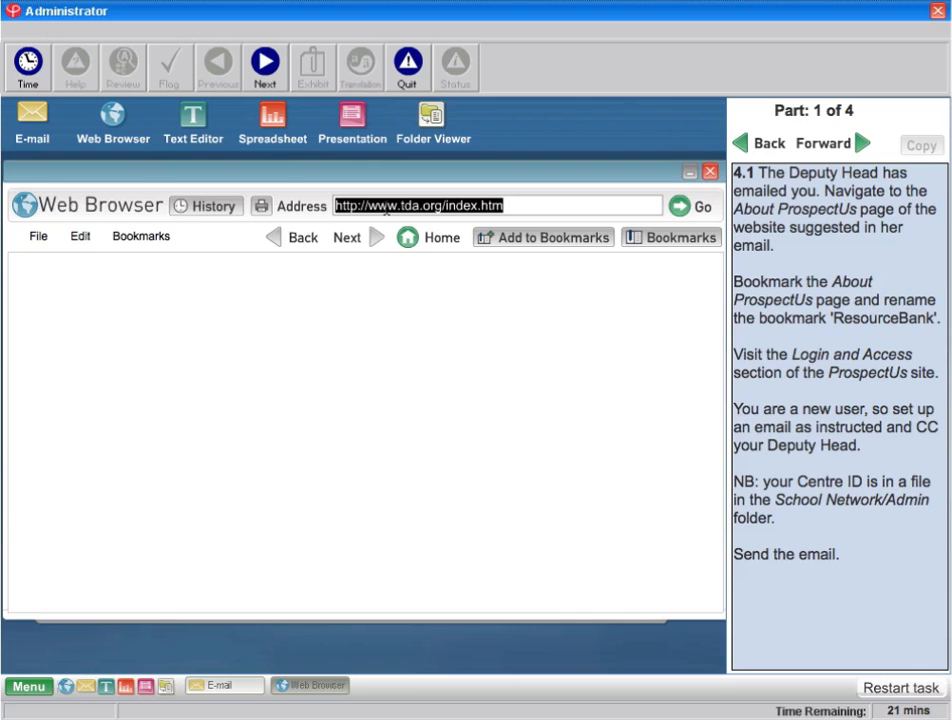
right_click(383, 199)
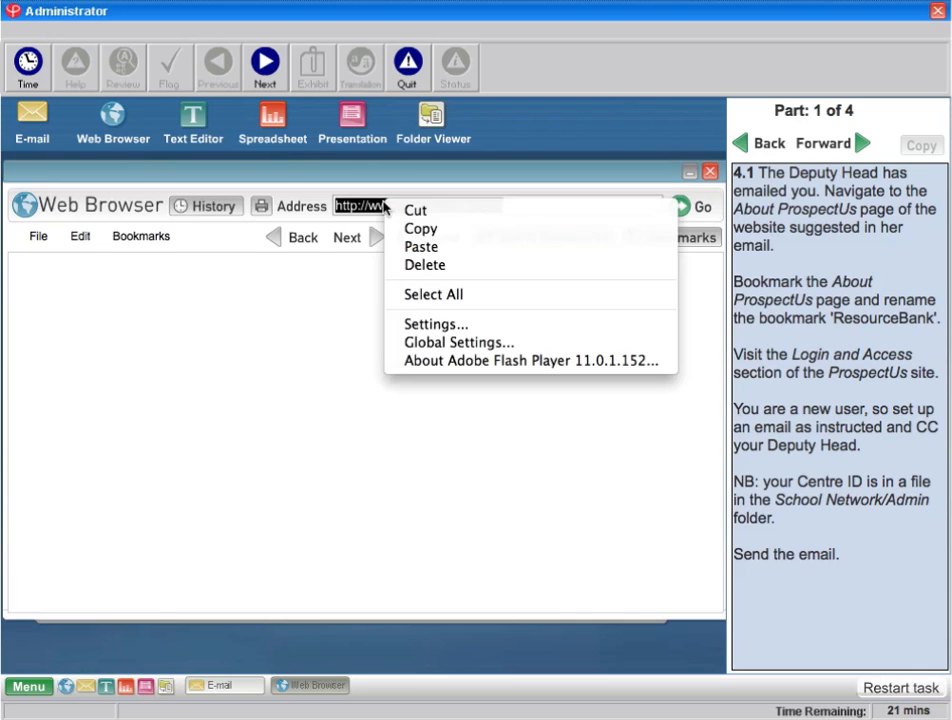
left_click(334, 205)
left_click(80, 237)
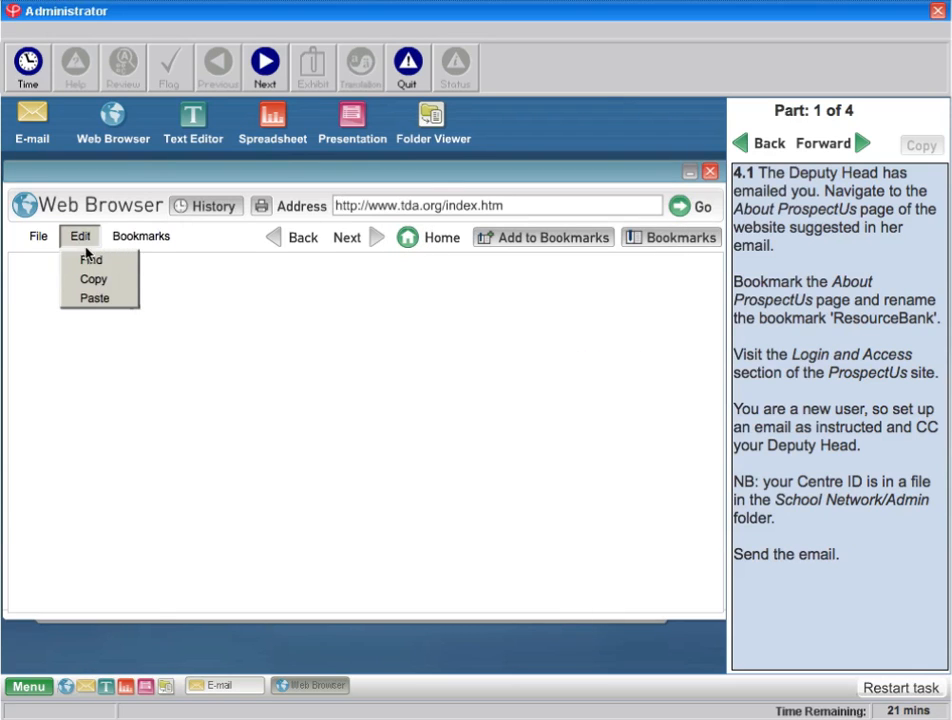
left_click(107, 297)
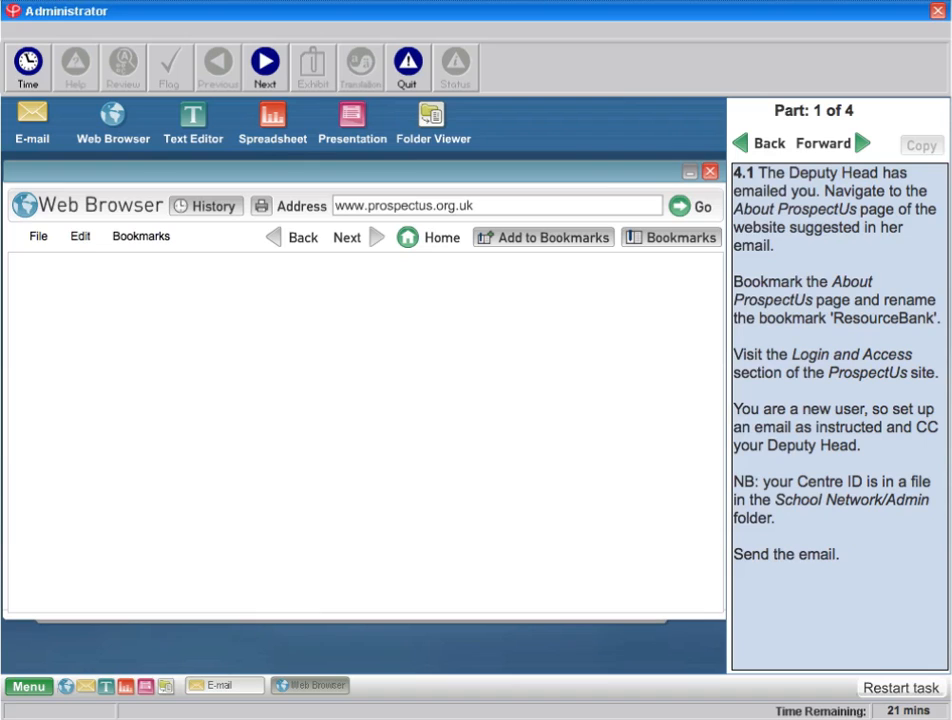
left_click(681, 209)
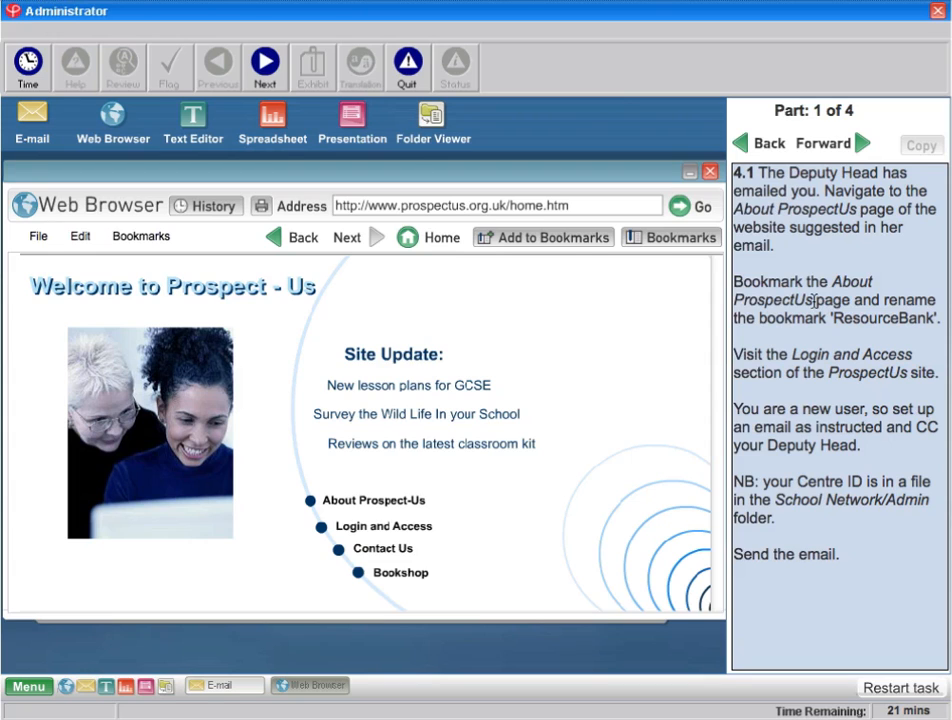
left_click(349, 503)
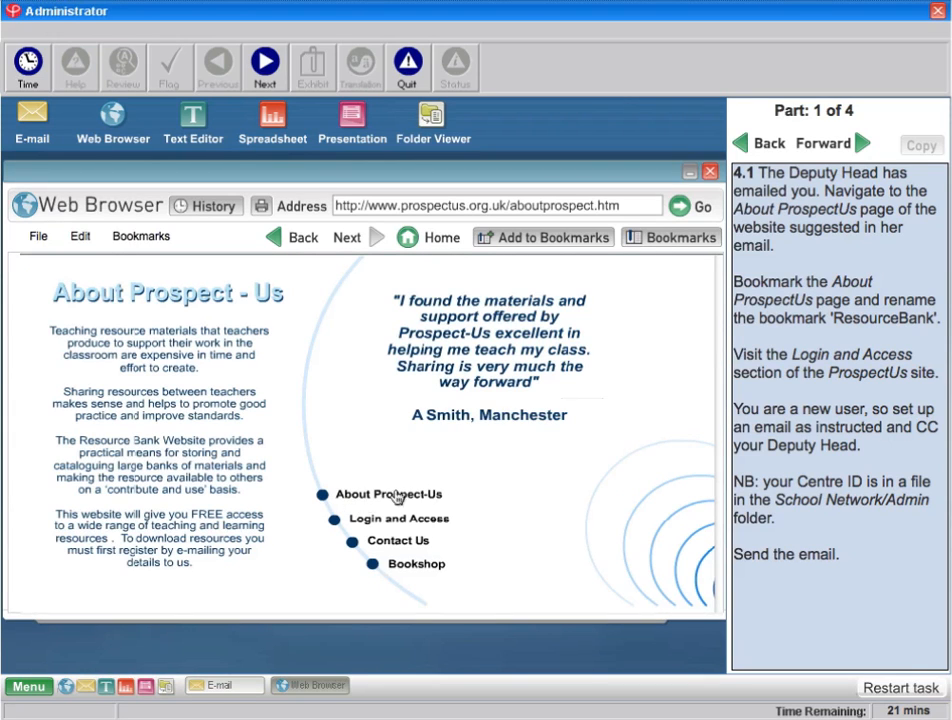
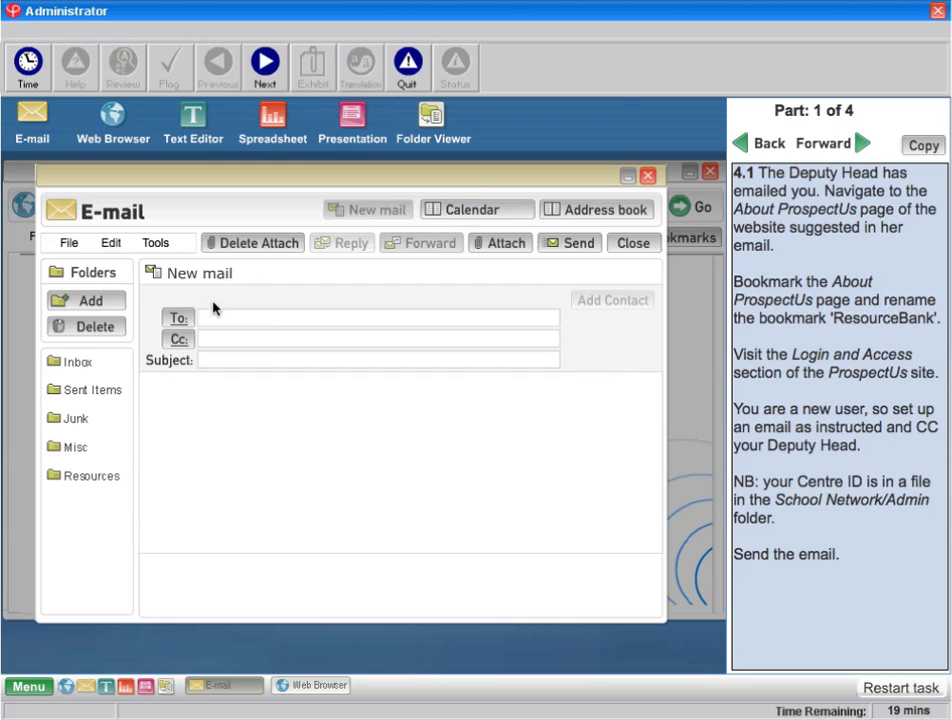
Paste the copied ProspectUs admin e-mail address as recipient and add the Deputy Head from the address book as Cc.
left_click(111, 243)
left_click(128, 302)
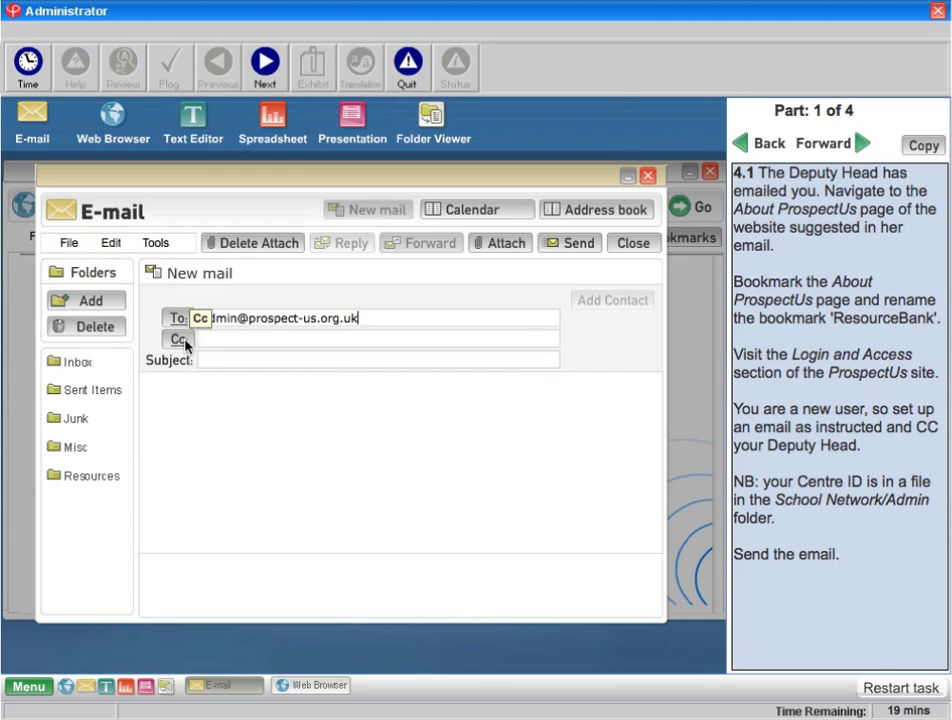
left_click(186, 341)
left_click(229, 372)
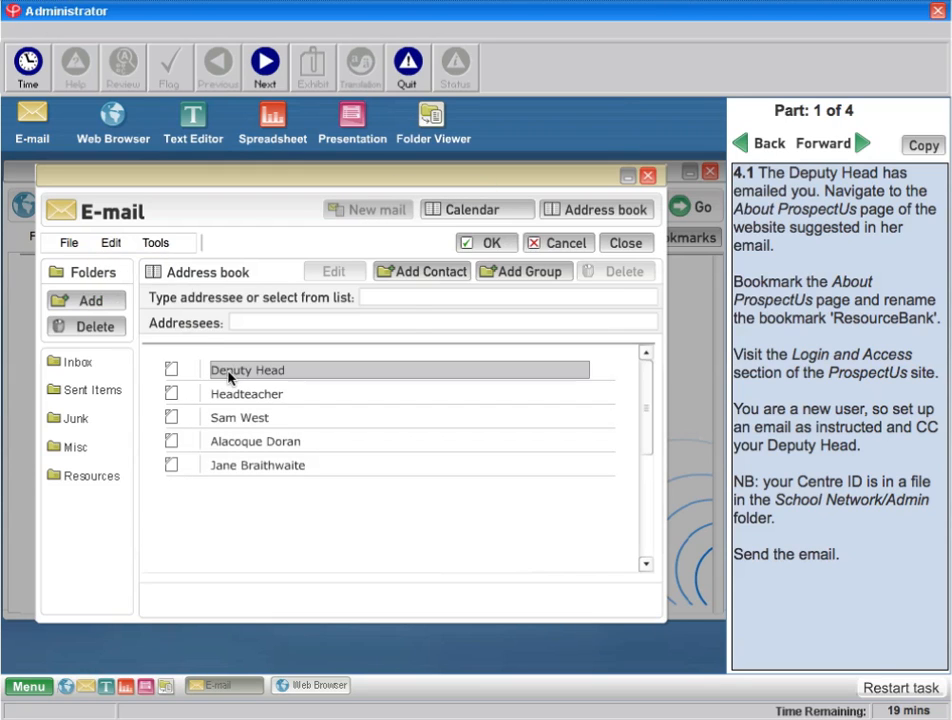
left_click(488, 243)
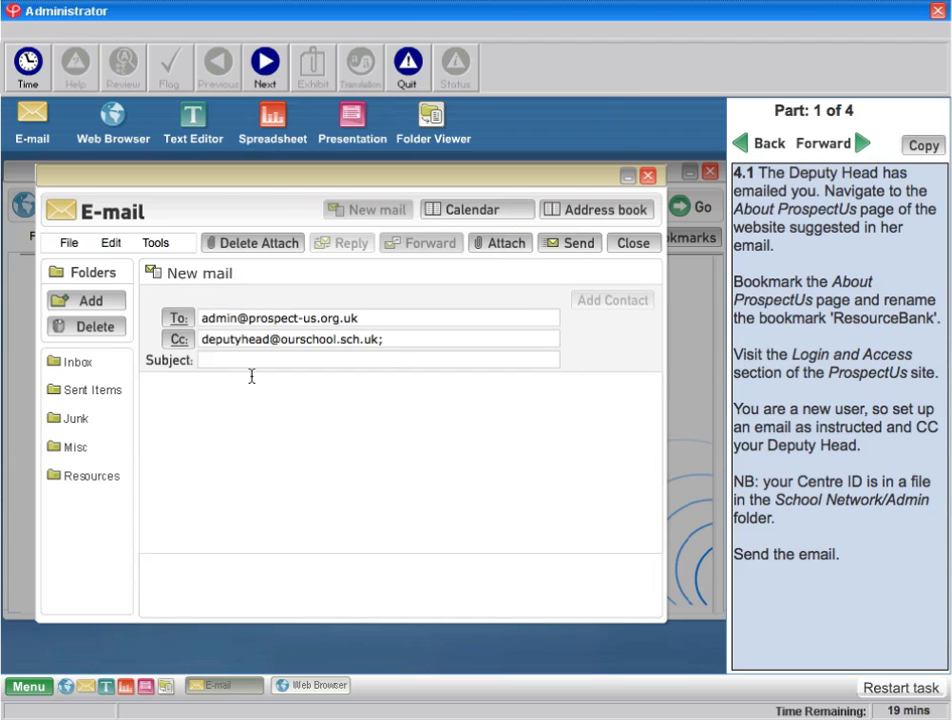
Switch to the Web Browser and copy "New User Request" from the new-user instructions on the Login and Access page.
left_click_drag(287, 202, 319, 480)
left_click(335, 418)
left_click_drag(305, 419, 417, 418)
left_click(79, 236)
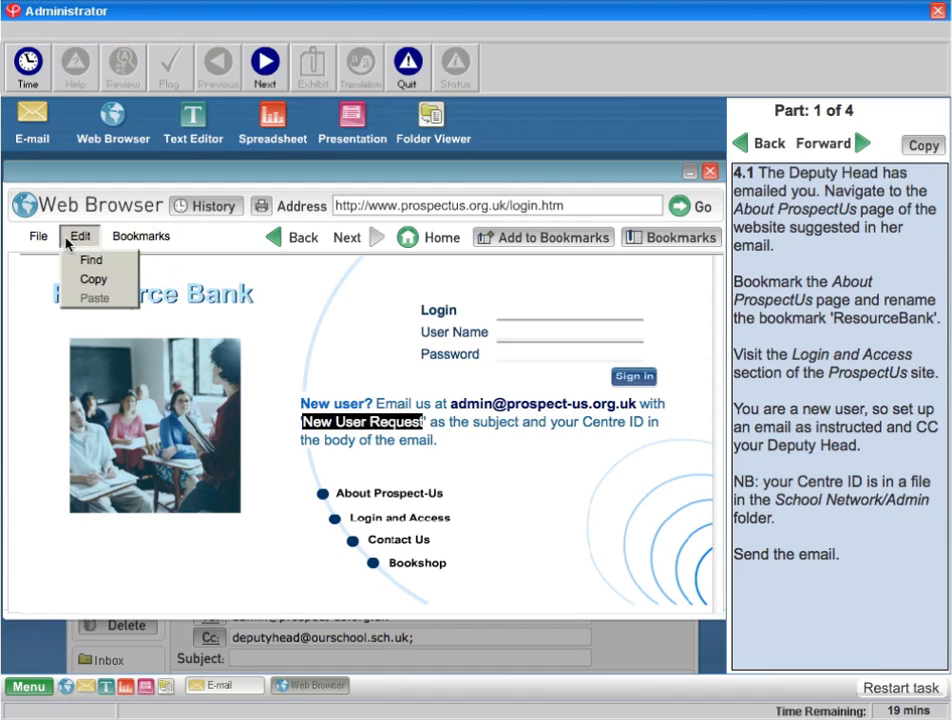
left_click(88, 276)
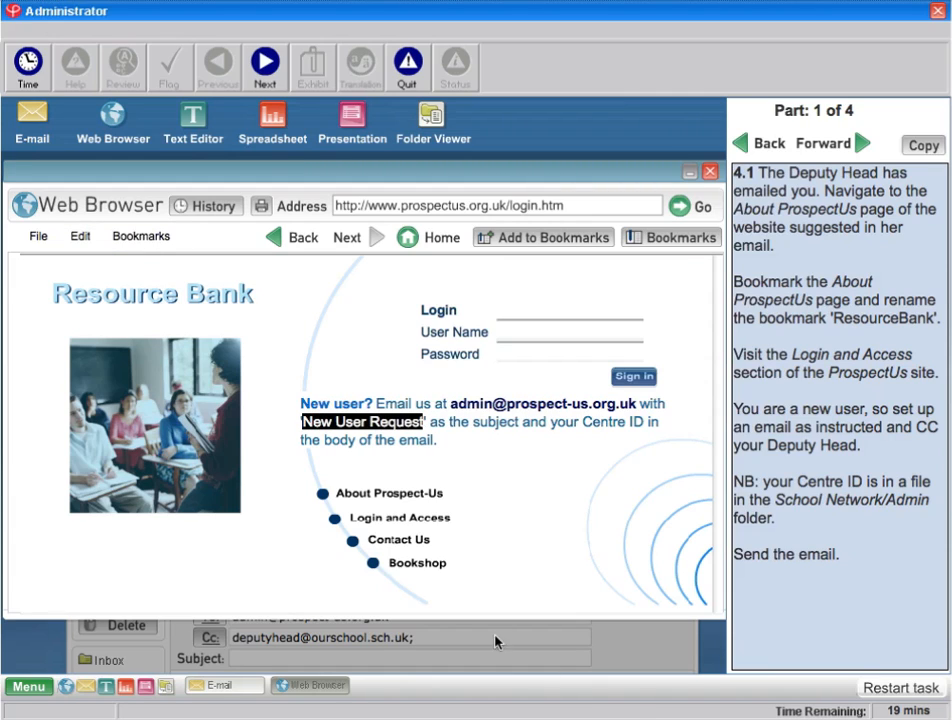
Switch to the E-mail window and paste the copied "New User Request" as the subject of the new message.
left_click(638, 651)
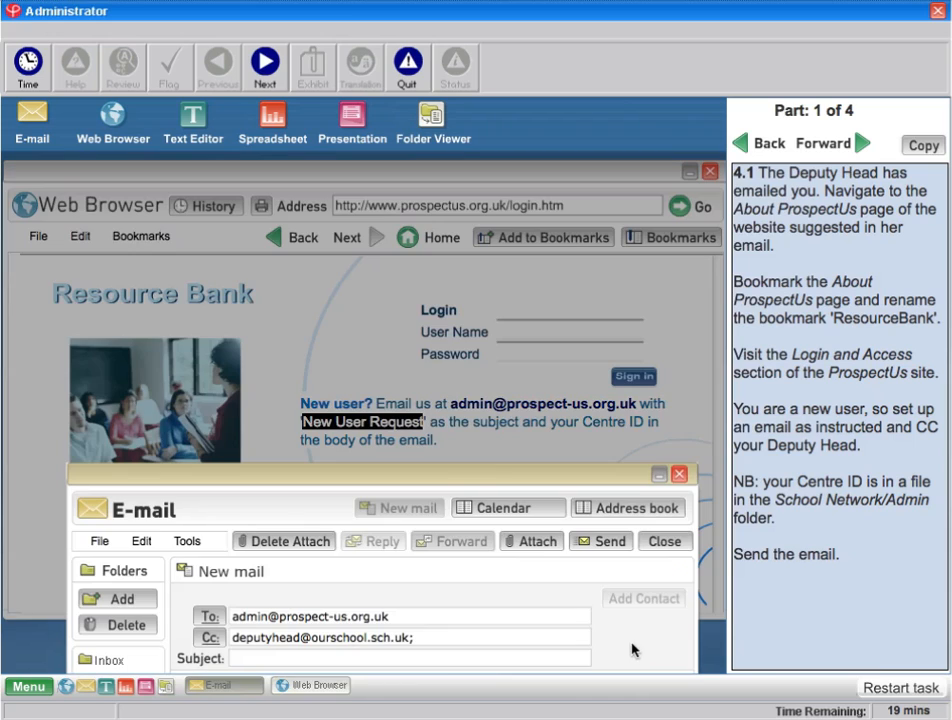
left_click_drag(448, 260, 442, 206)
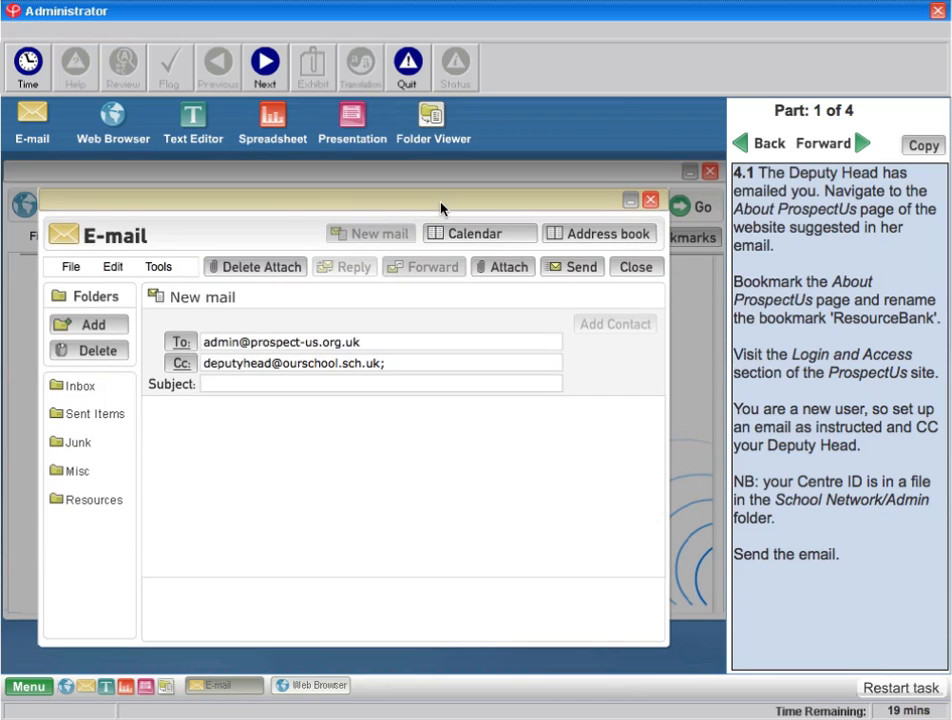
right_click(245, 386)
left_click(236, 392)
left_click(113, 267)
left_click(123, 323)
left_click(187, 418)
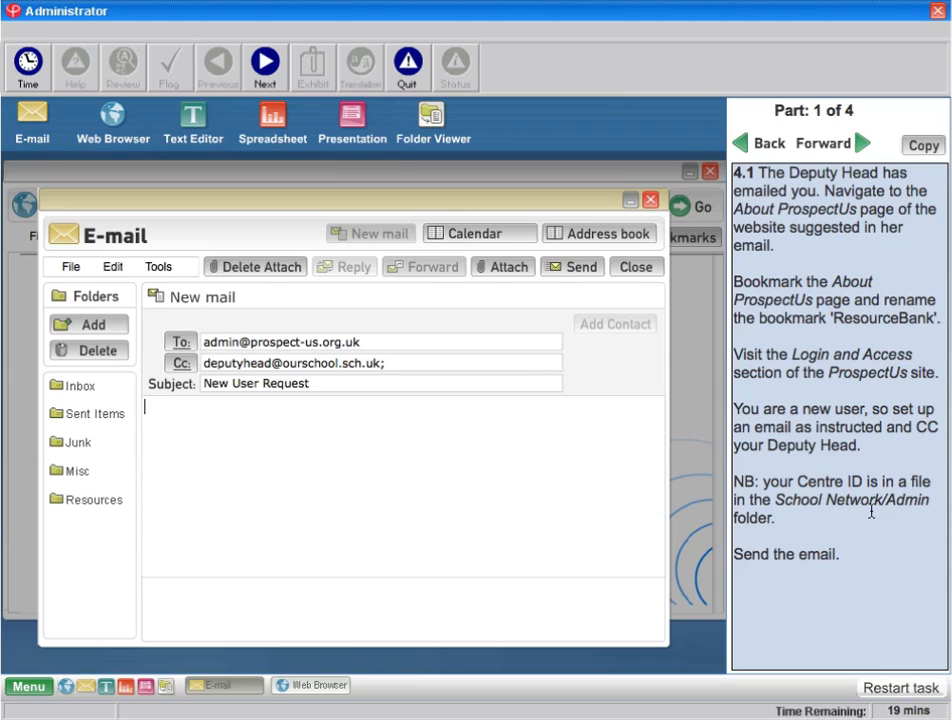
Open Centre Info.rtf from the School Network/Admin folder and copy the Centre ID number.
left_click(432, 124)
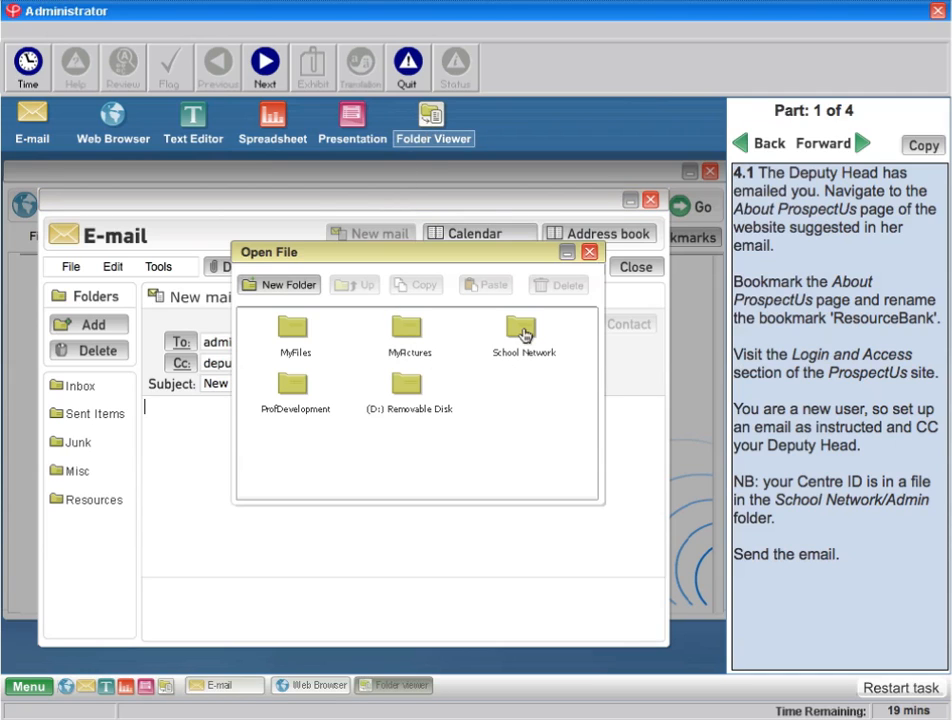
double_click(522, 334)
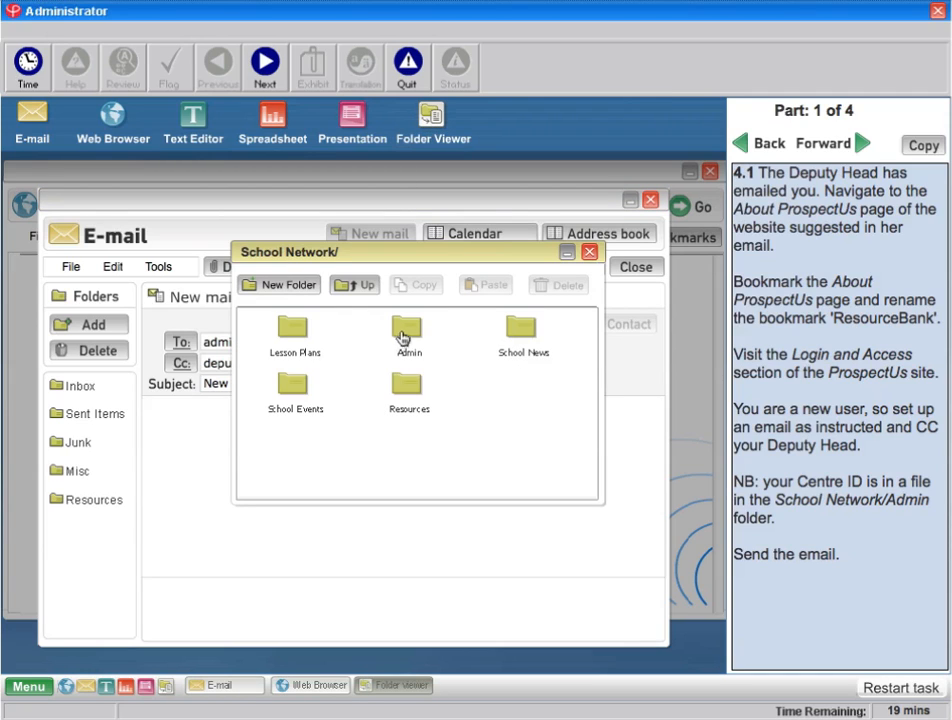
double_click(404, 336)
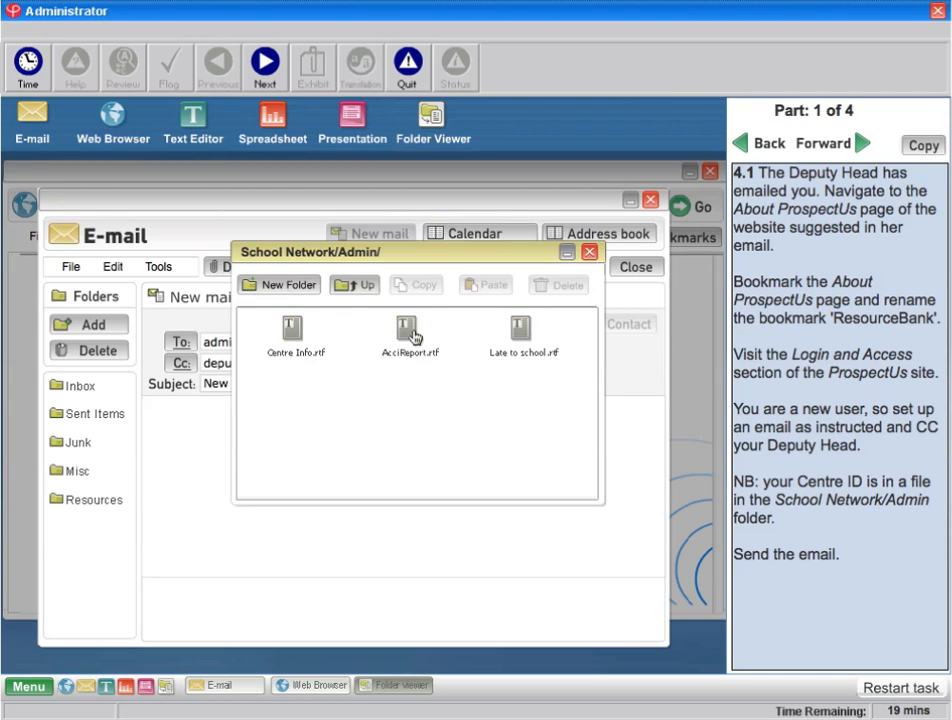
double_click(291, 330)
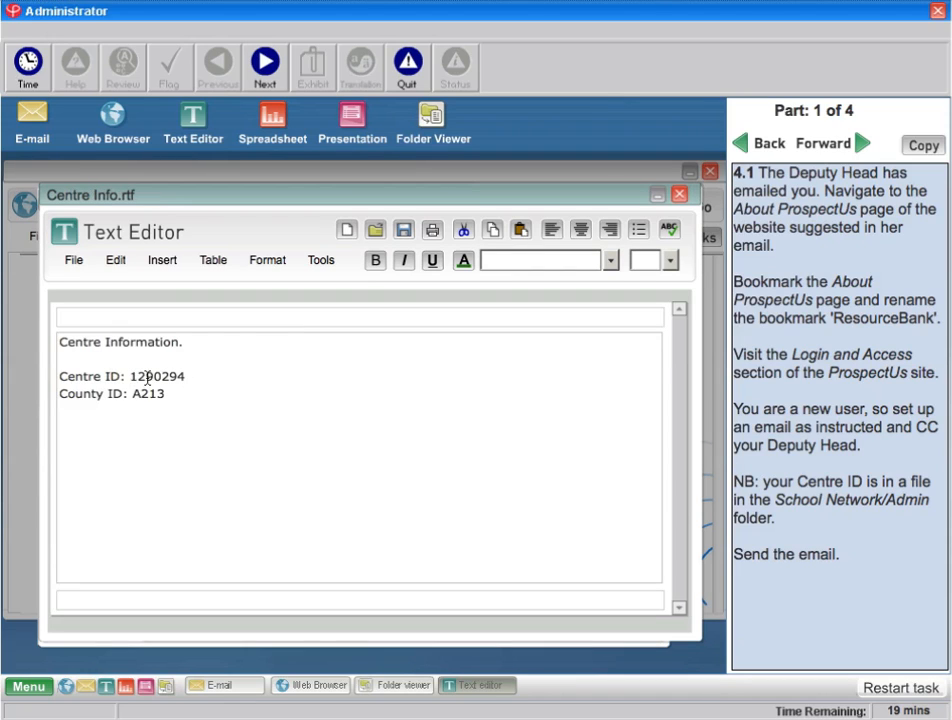
left_click_drag(187, 376, 130, 371)
left_click(116, 260)
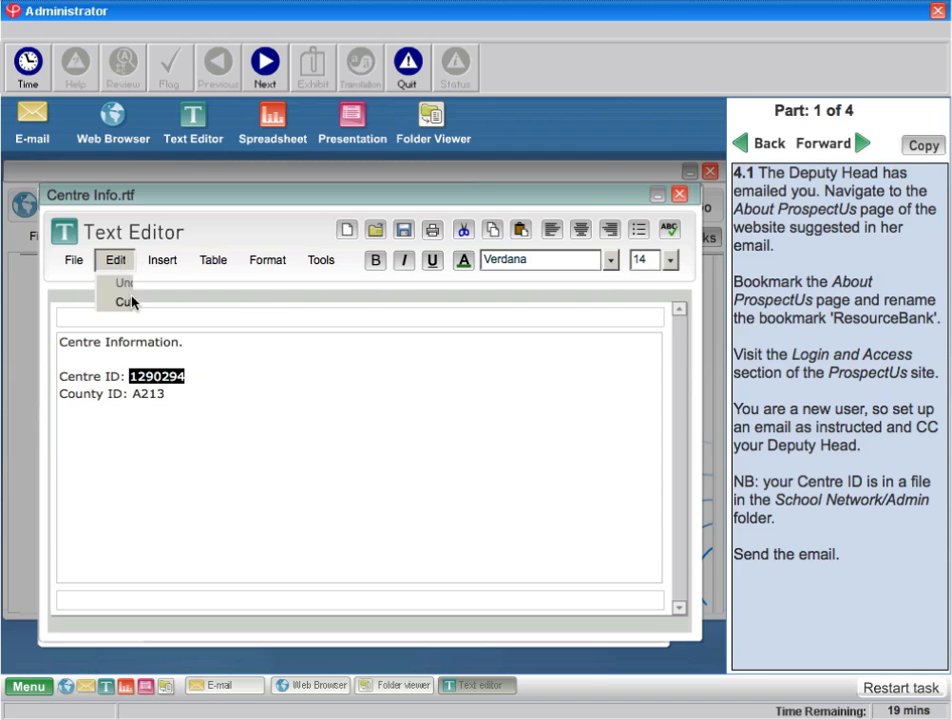
left_click(134, 322)
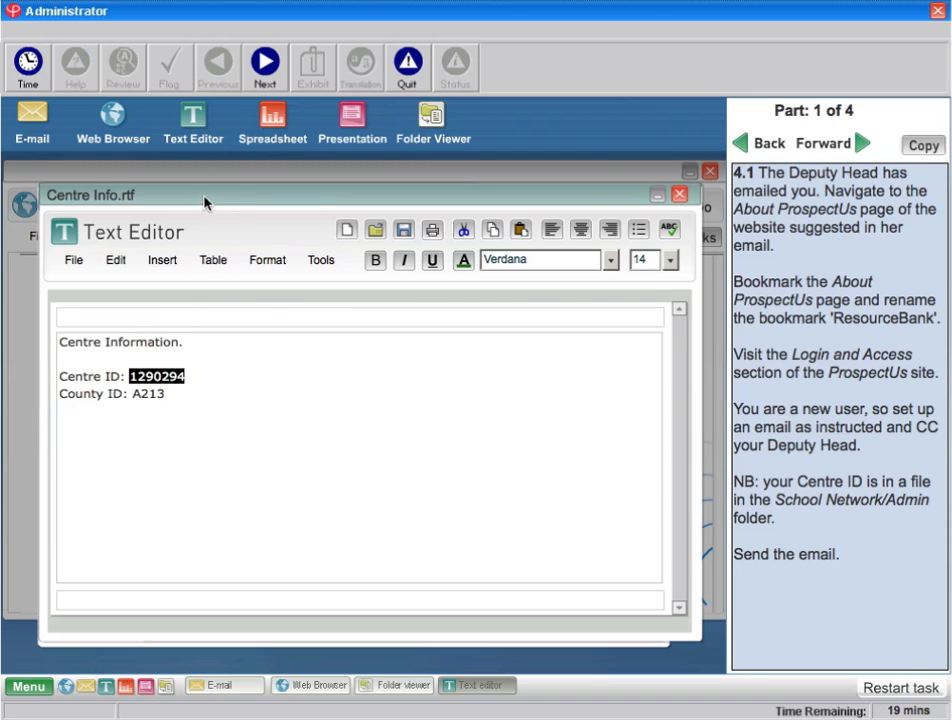
Return to the new e-mail, paste the Centre ID into the message body and send the message.
left_click_drag(319, 188, 327, 346)
left_click(345, 305)
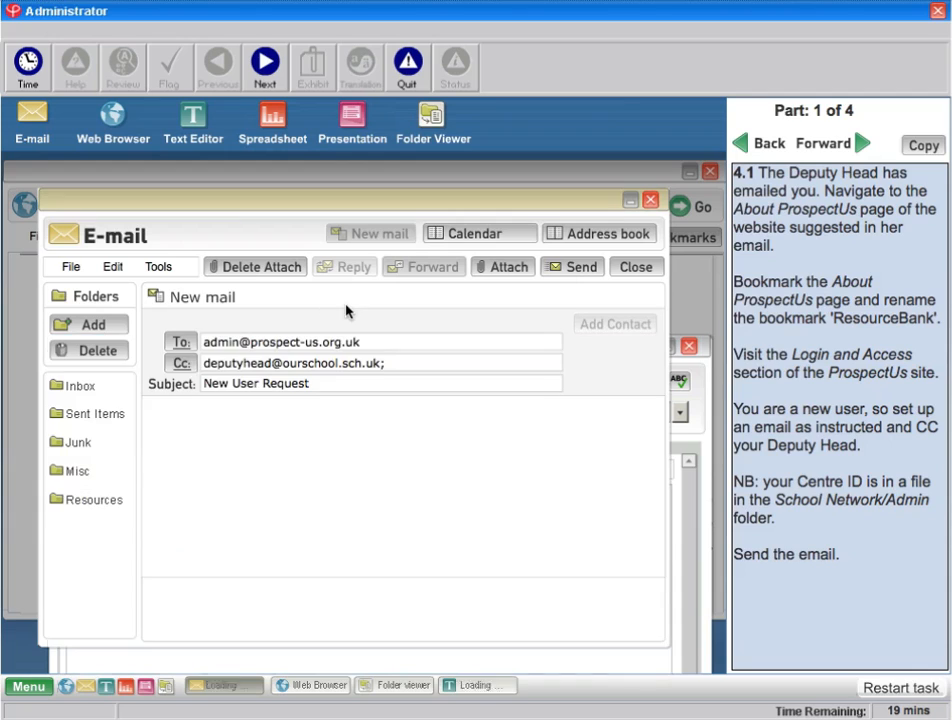
left_click(220, 412)
left_click(113, 266)
left_click(138, 329)
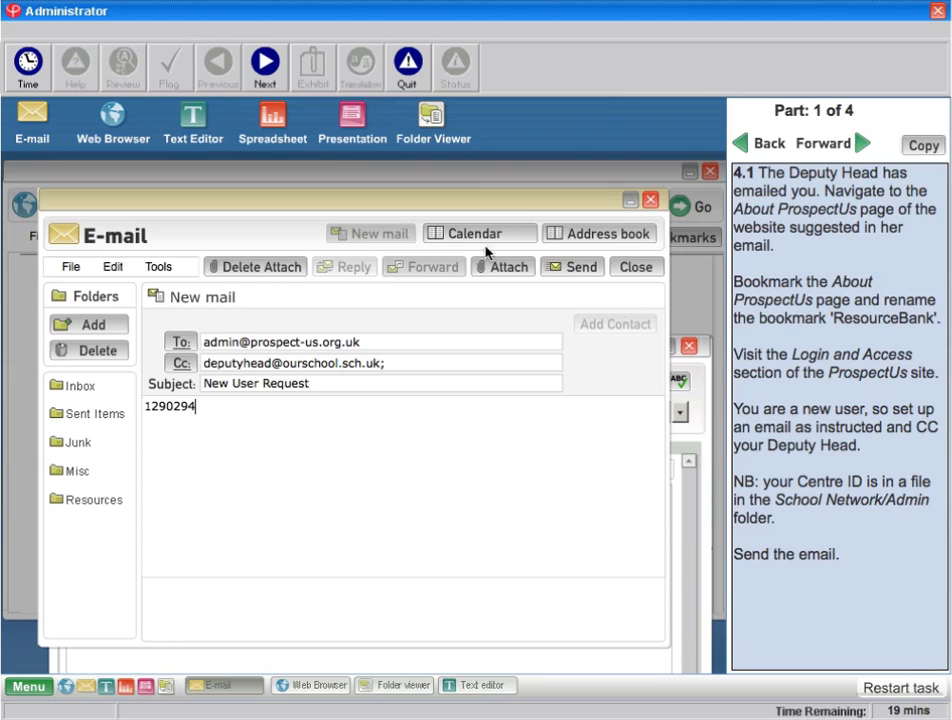
left_click(581, 268)
left_click(387, 438)
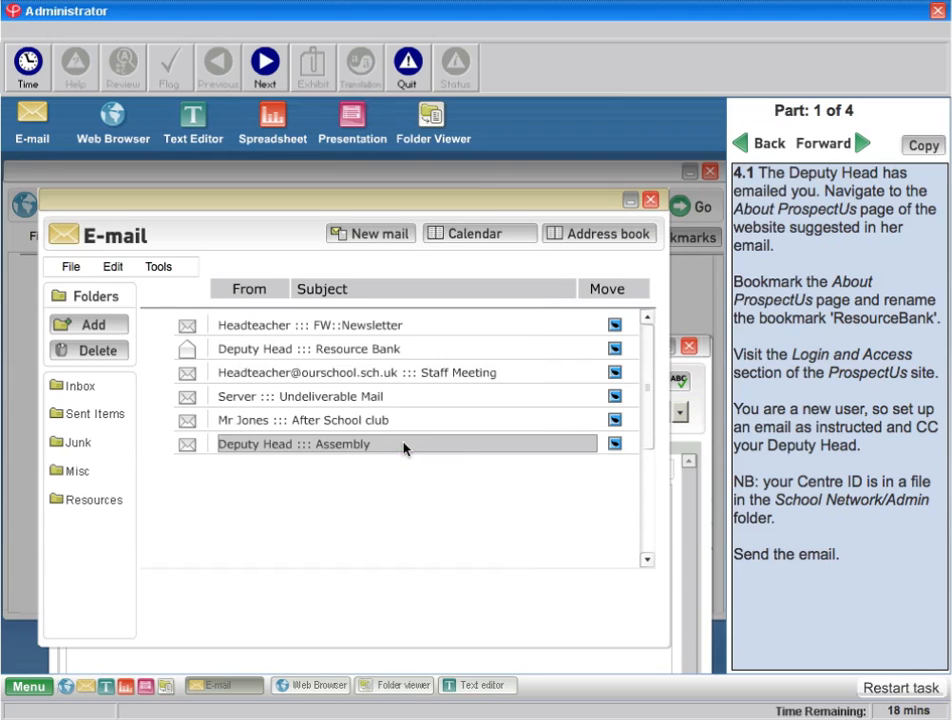
Advance the task instructions to part 2 and open the "Login and password" e-mail in the Junk folder.
left_click(861, 143)
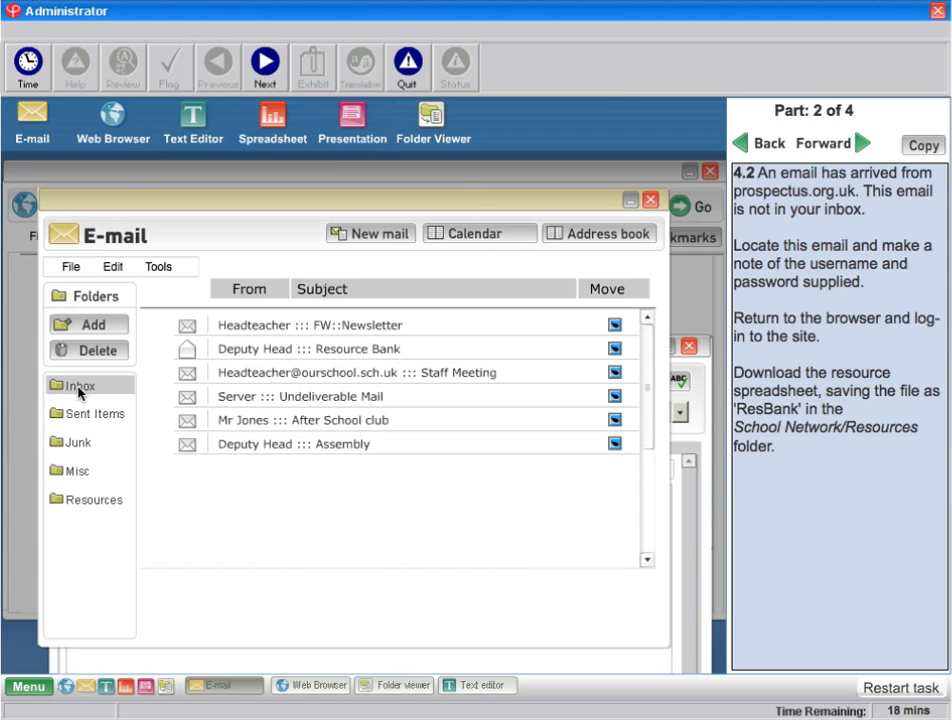
left_click(78, 441)
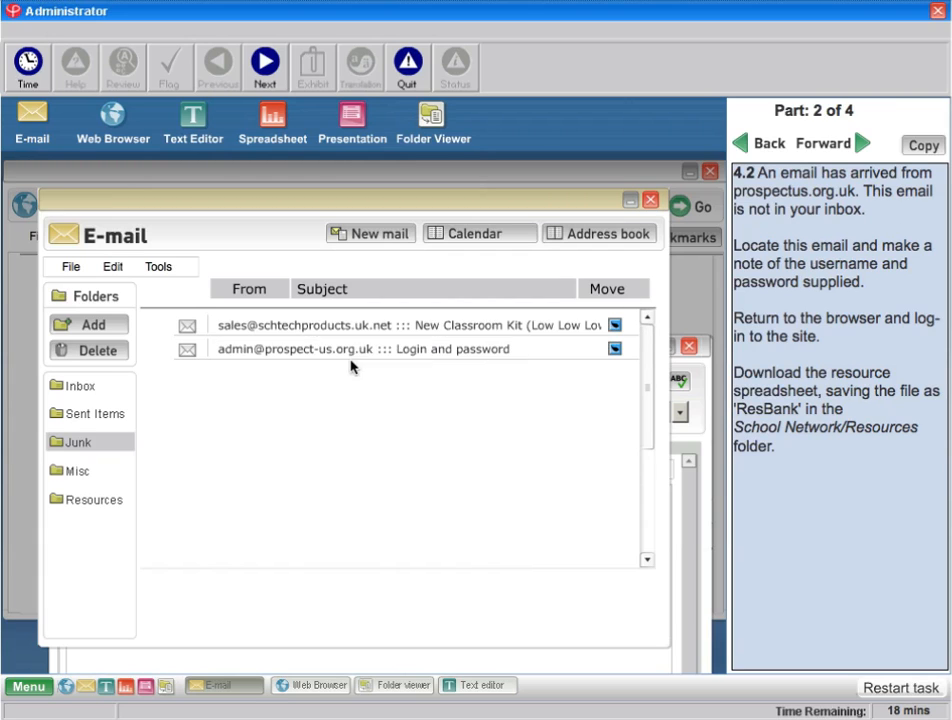
double_click(392, 352)
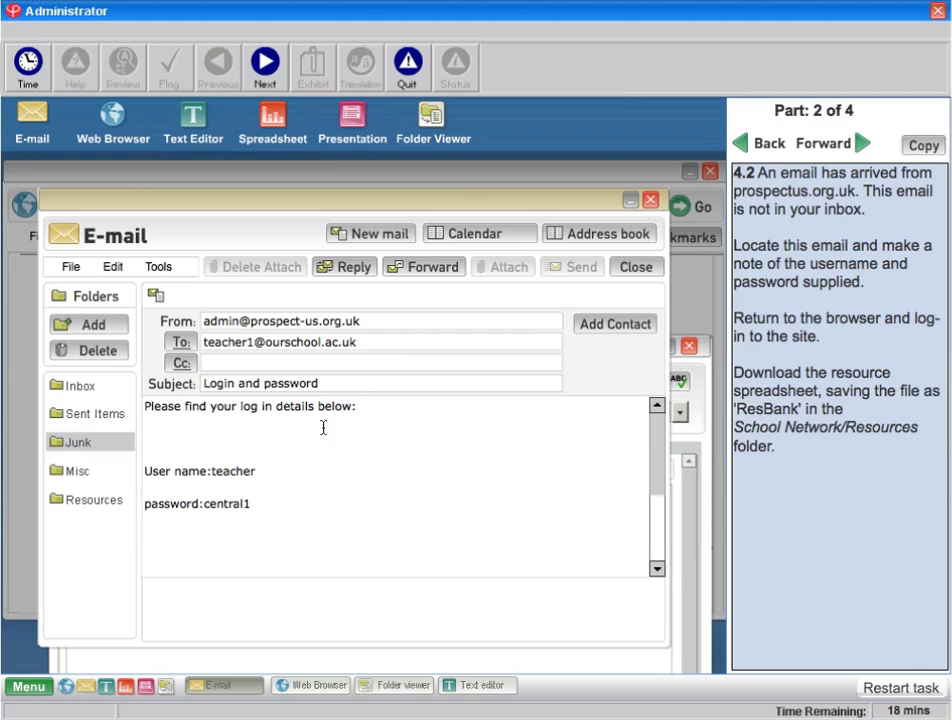
Copy only the user name from the login details in the e-mail.
triple_click(238, 468)
left_click_drag(259, 467, 211, 465)
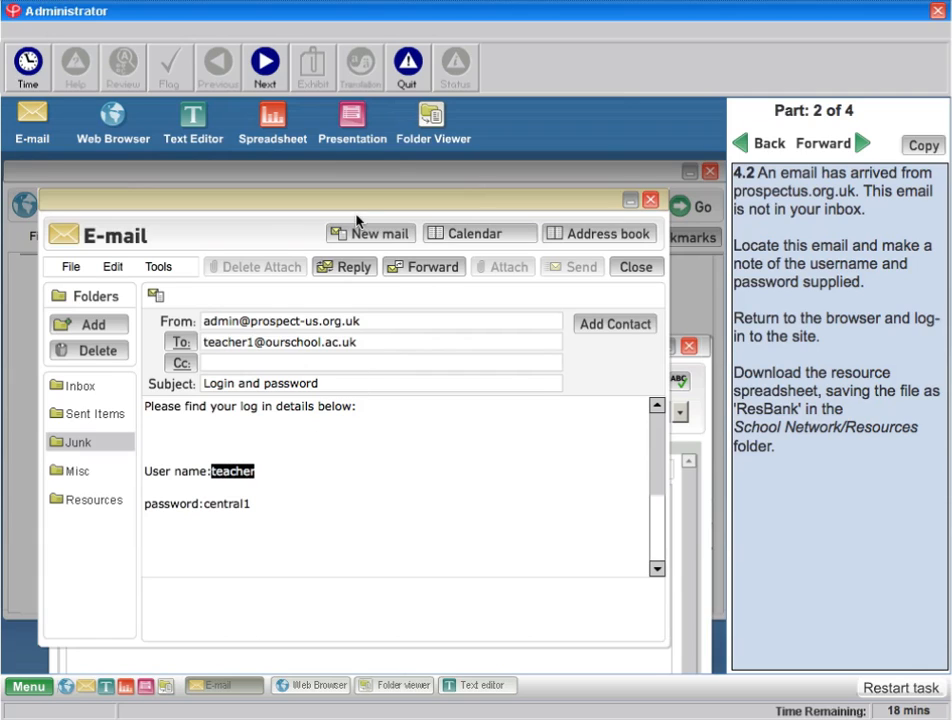
left_click(112, 267)
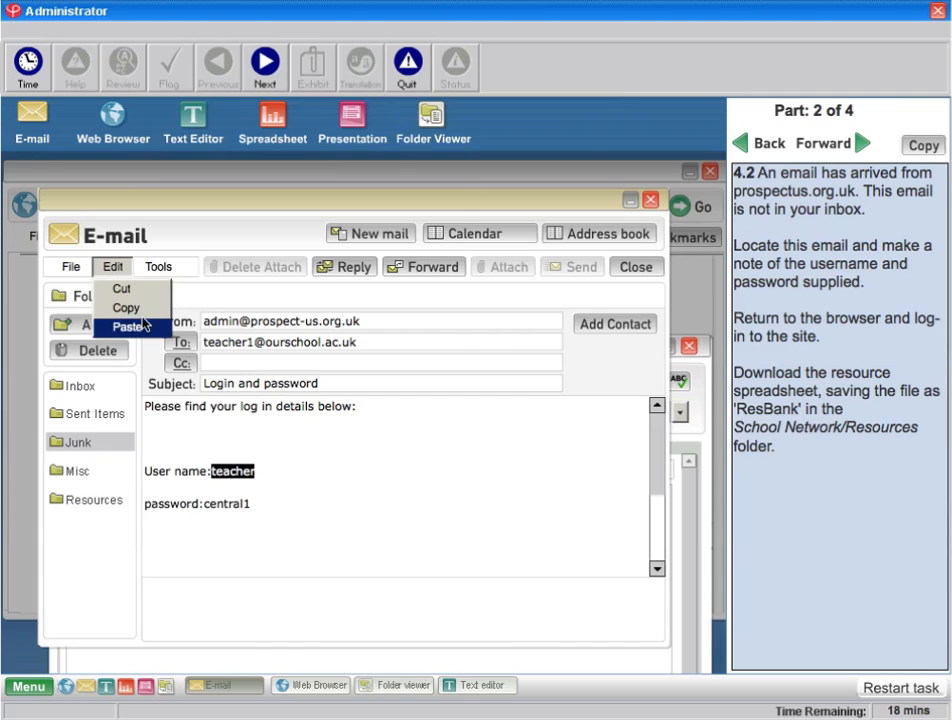
left_click(141, 314)
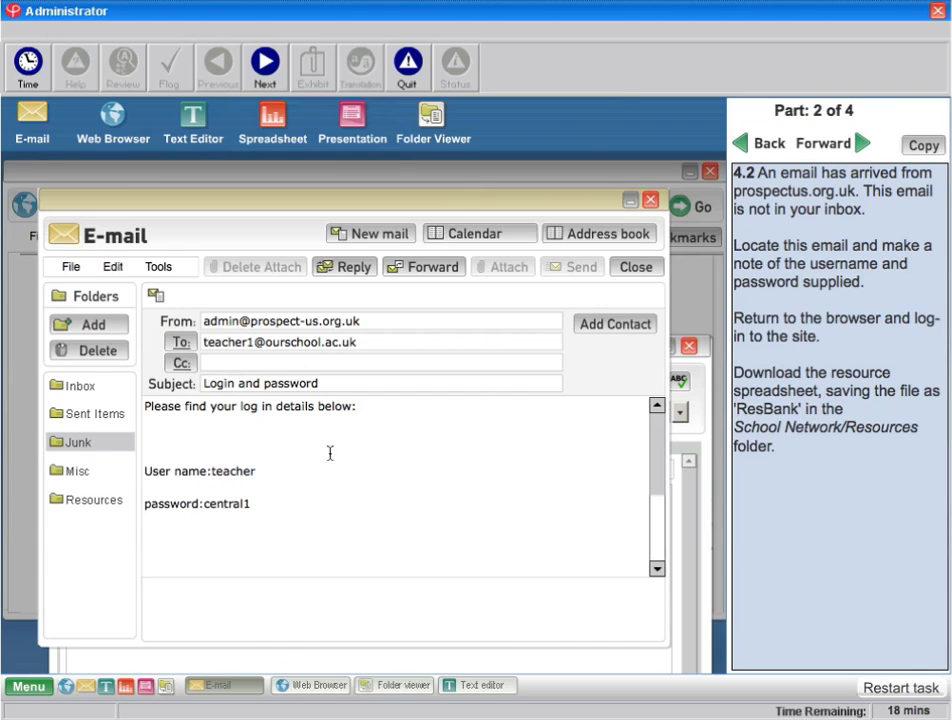
Copy both the user name and password lines from the e-mail.
left_click_drag(275, 507, 128, 461)
left_click(111, 268)
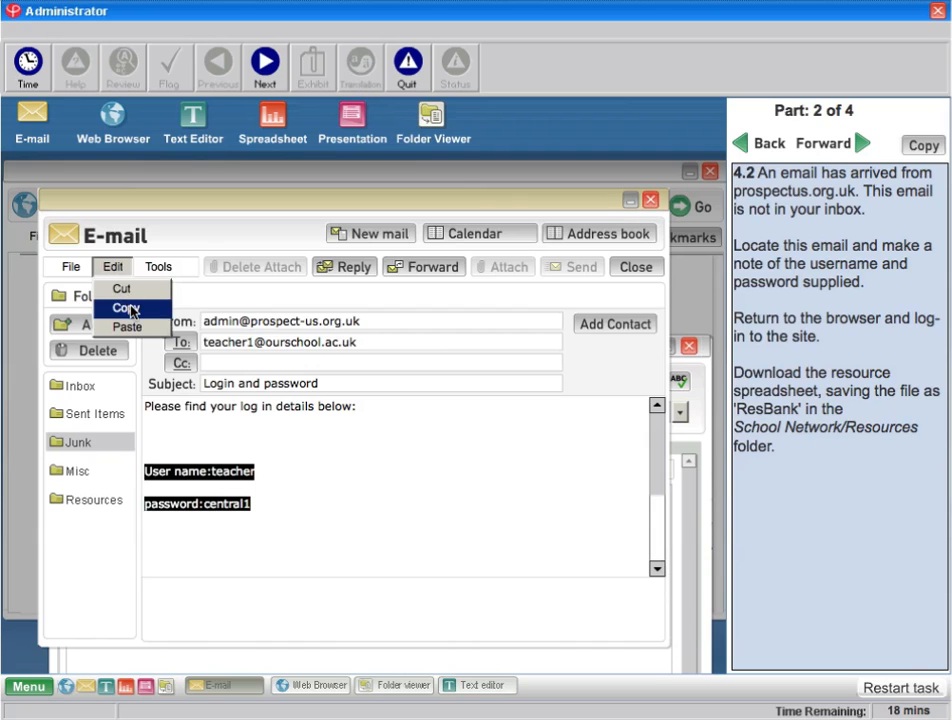
left_click(102, 309)
Switch to the Text Editor, create a new document and paste the copied user name and password lines into it.
left_click(410, 686)
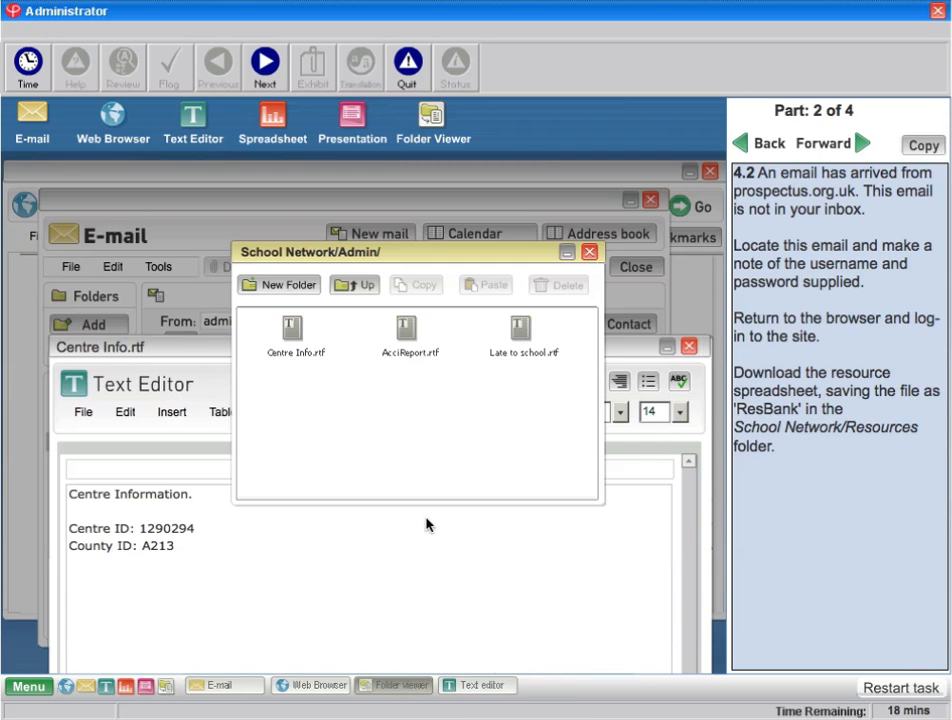
left_click(490, 685)
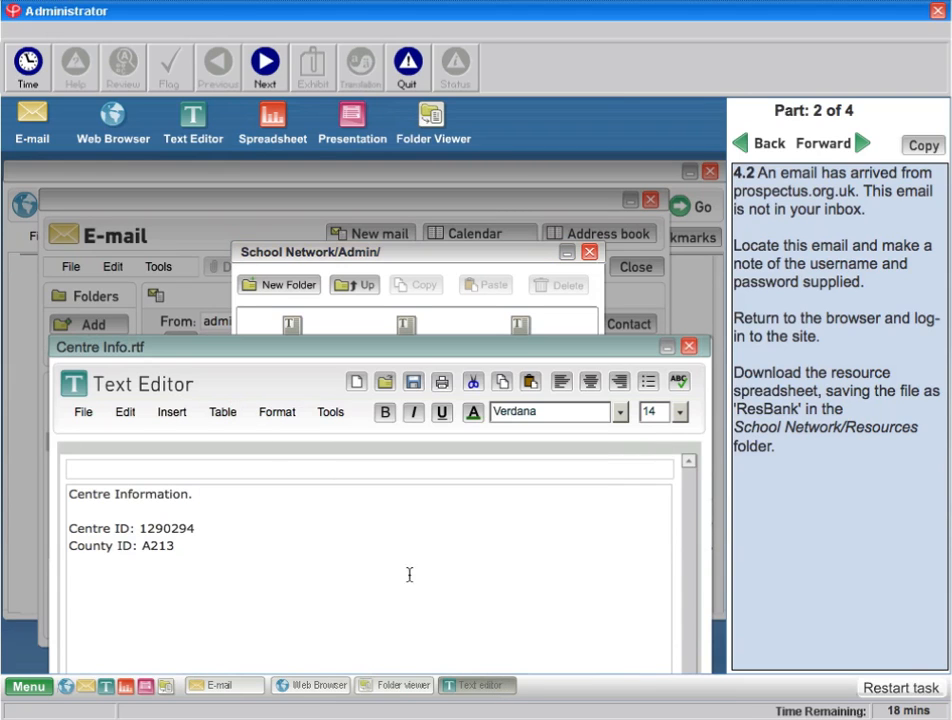
left_click(83, 413)
left_click(102, 436)
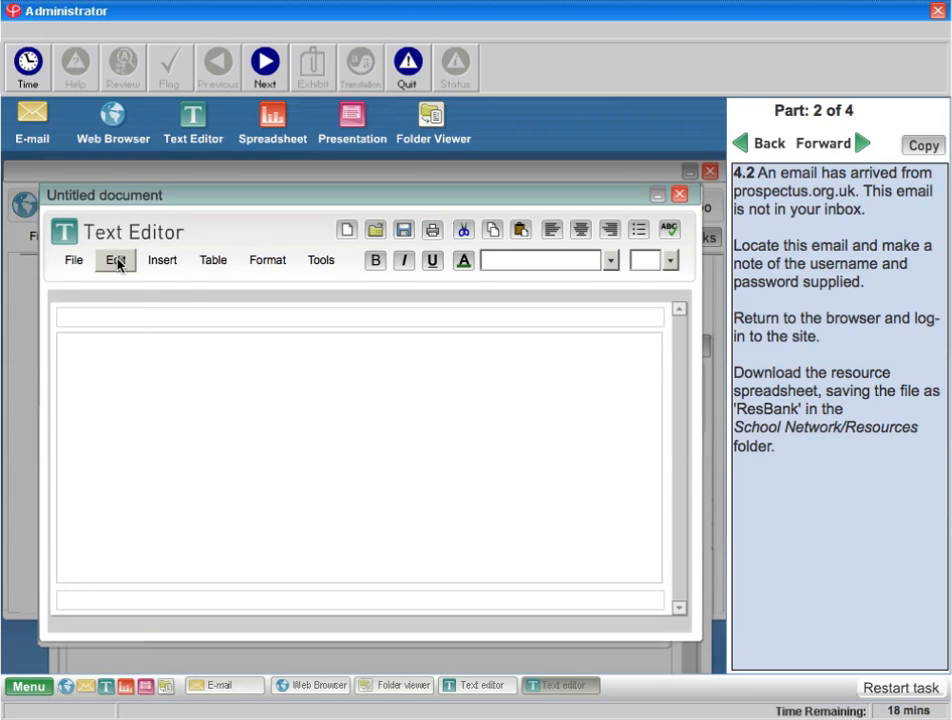
left_click(116, 259)
left_click(128, 340)
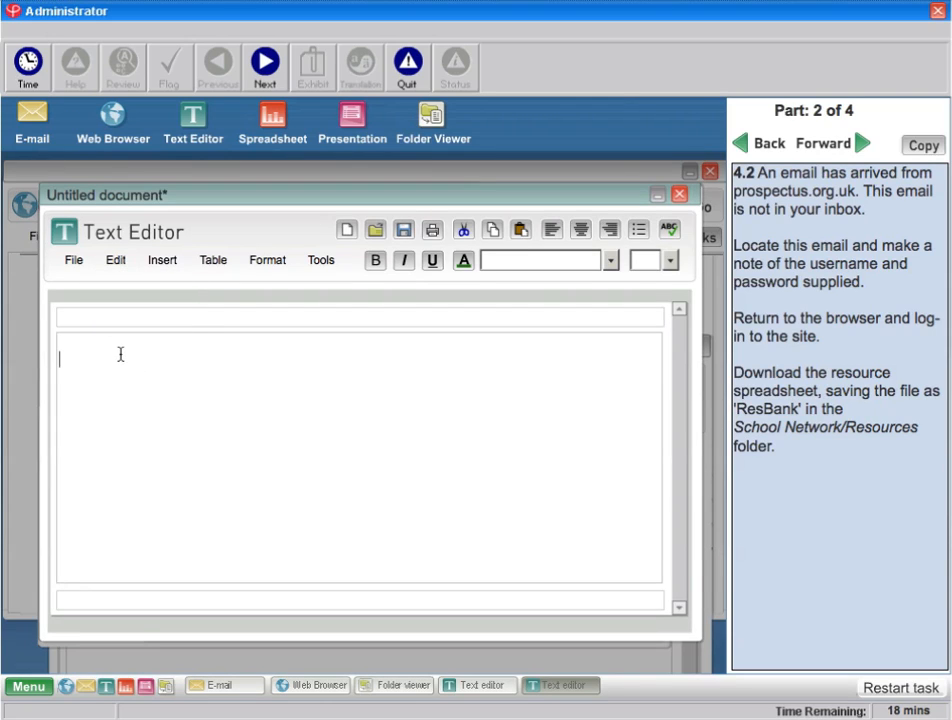
left_click(128, 259)
left_click(146, 341)
left_click(118, 261)
left_click(140, 340)
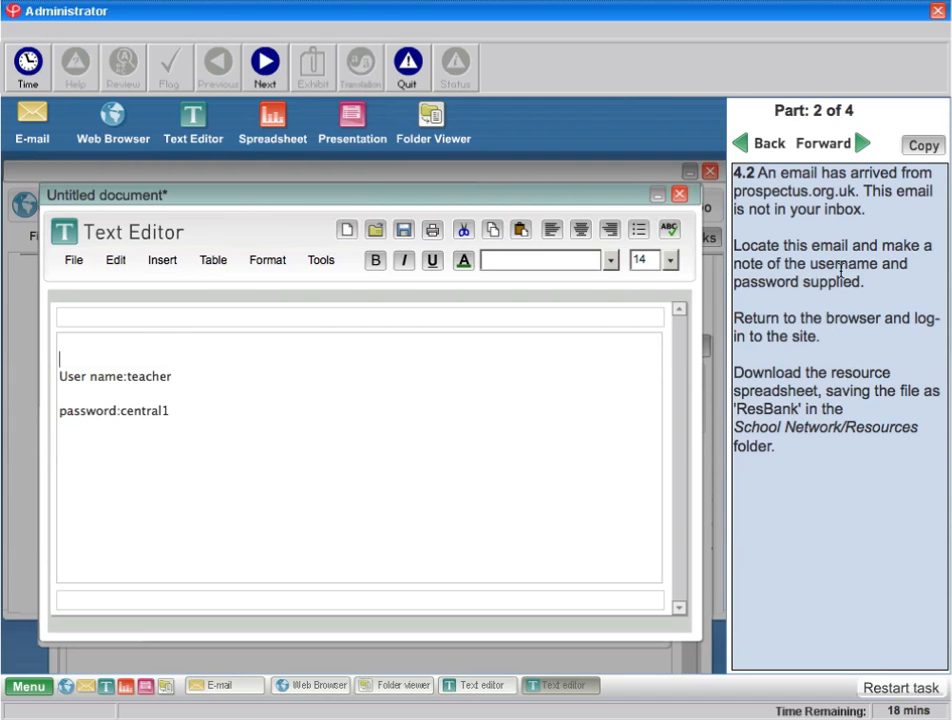
Move the untitled document's window aside and copy only the password from the pasted login details.
left_click_drag(415, 209, 449, 183)
double_click(237, 335)
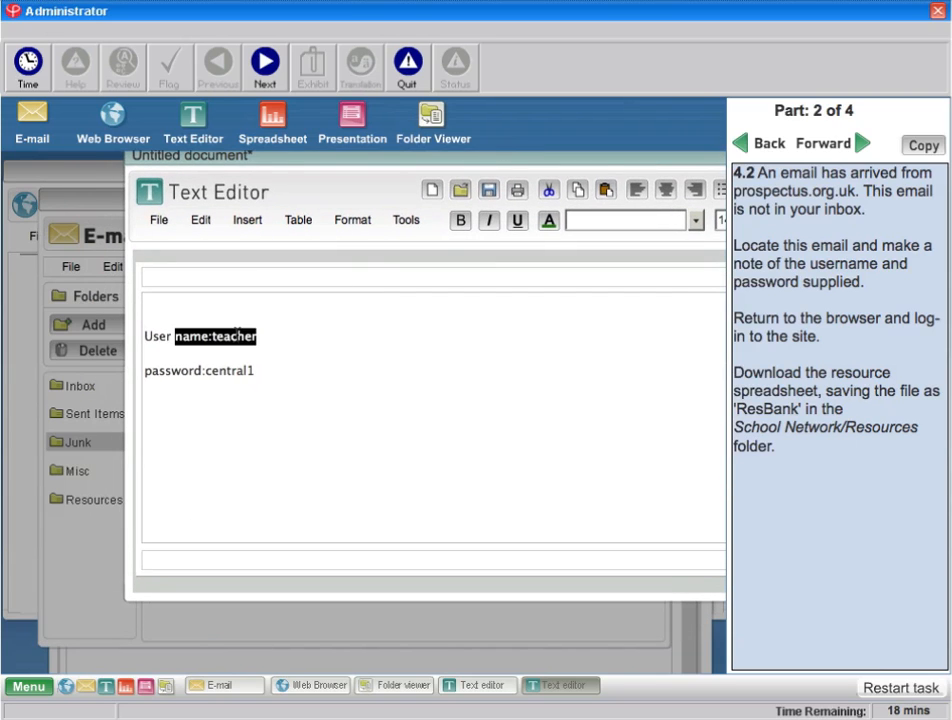
left_click(268, 340)
left_click_drag(262, 374, 204, 373)
left_click(200, 220)
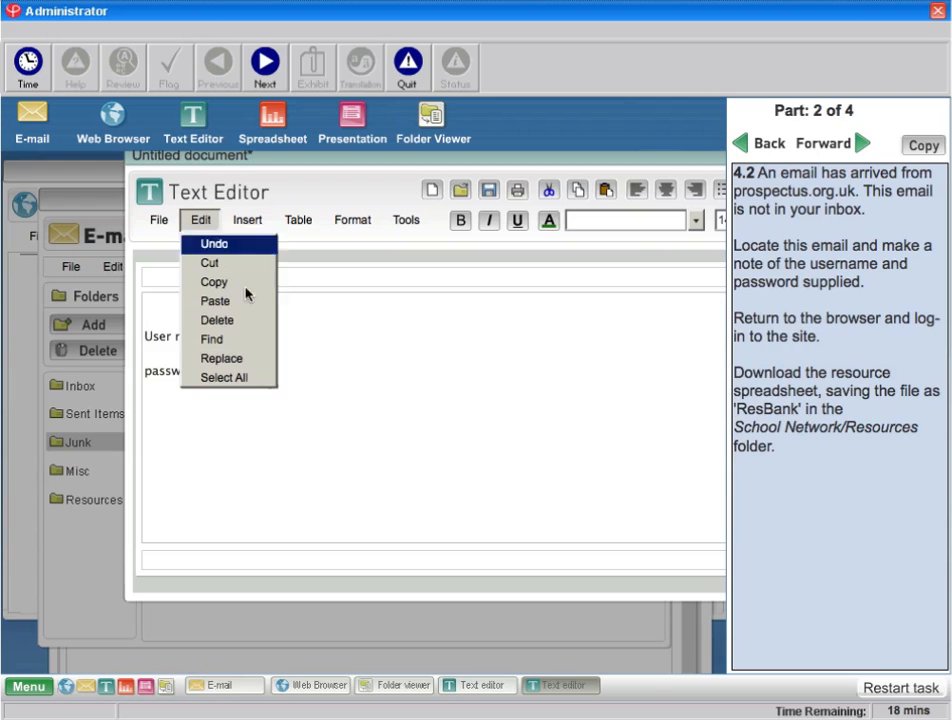
left_click(238, 289)
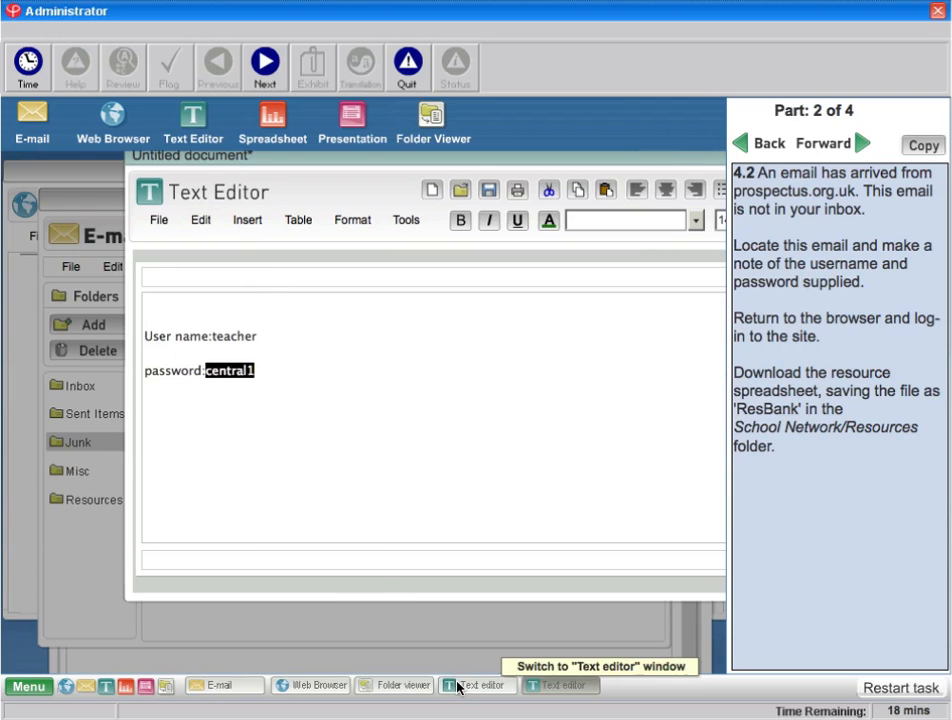
Switch to the Web Browser and sign in to the Resource Bank with the supplied user name and account password.
left_click(311, 687)
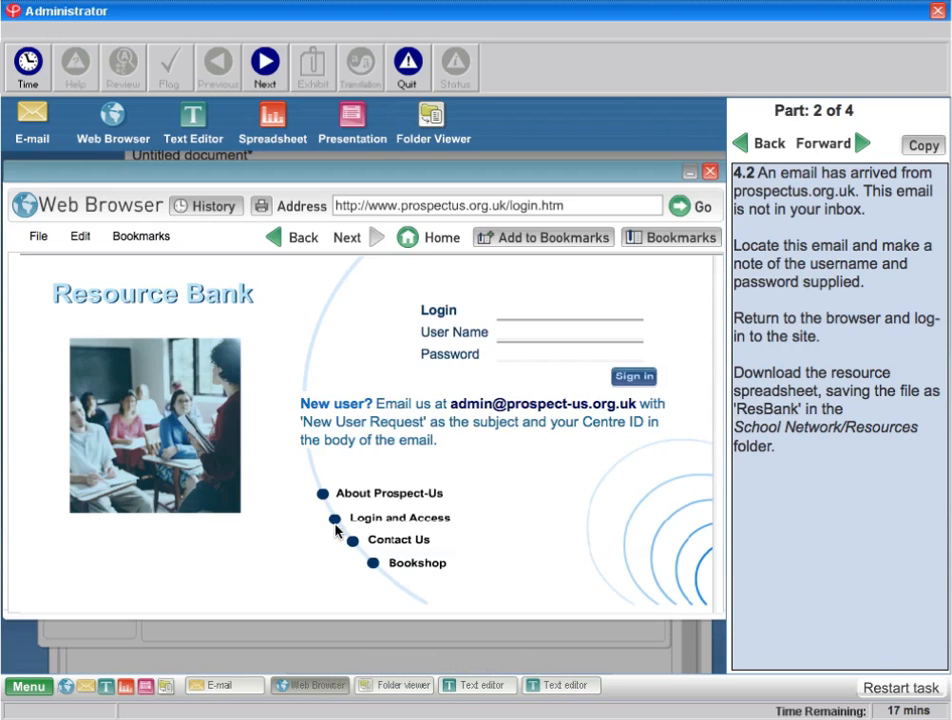
left_click(518, 328)
type("teacher")
key("Tab")
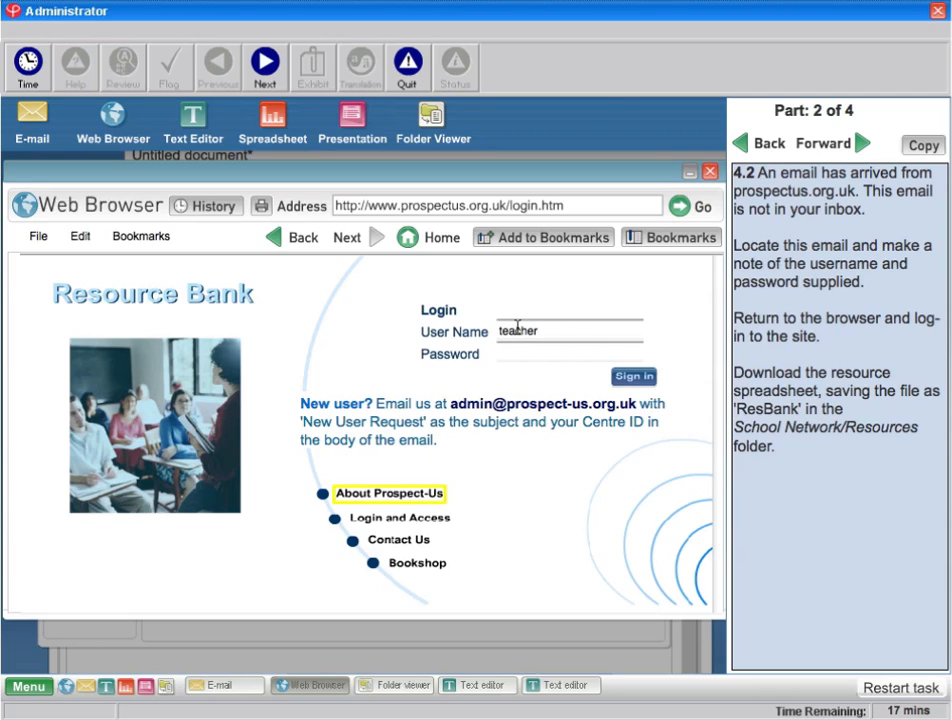
left_click(521, 355)
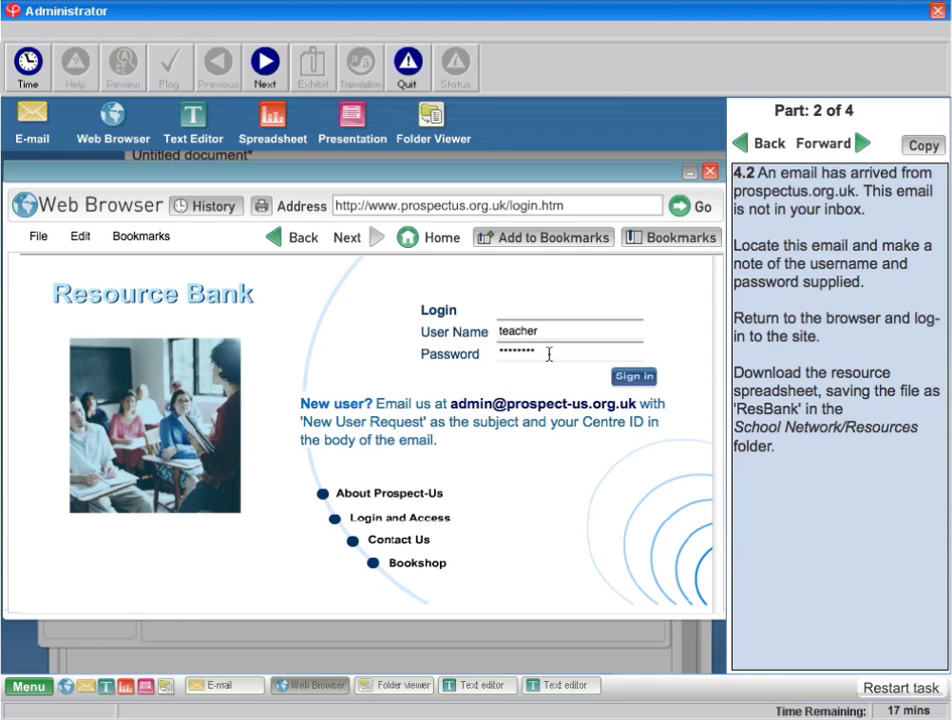
left_click(633, 378)
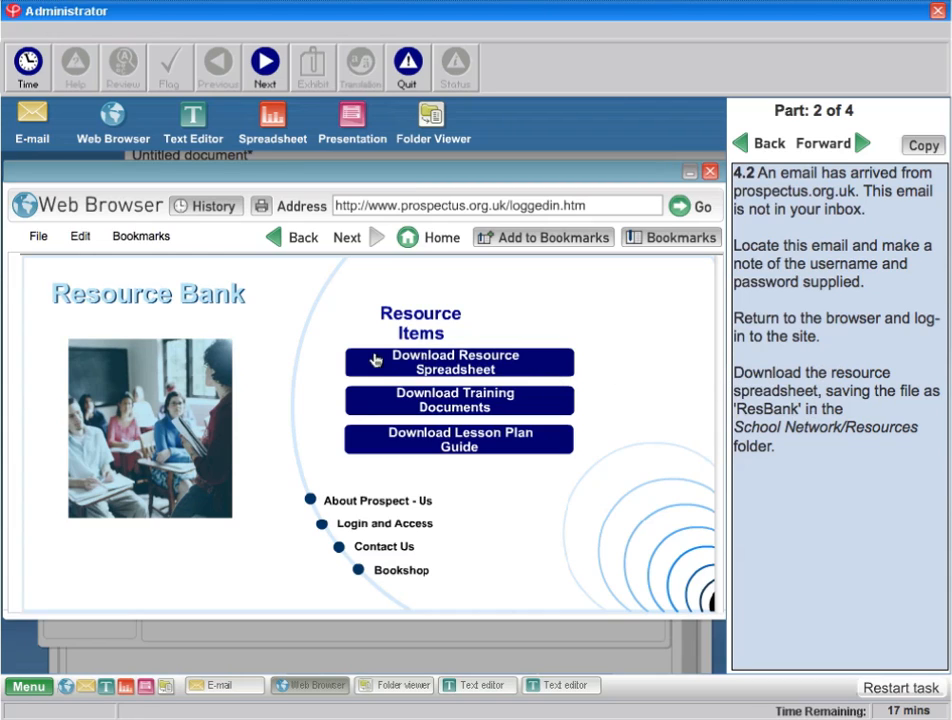
Download the resource spreadsheet and save it as ResBank.spr in the School Network/Resources folder.
left_click(458, 367)
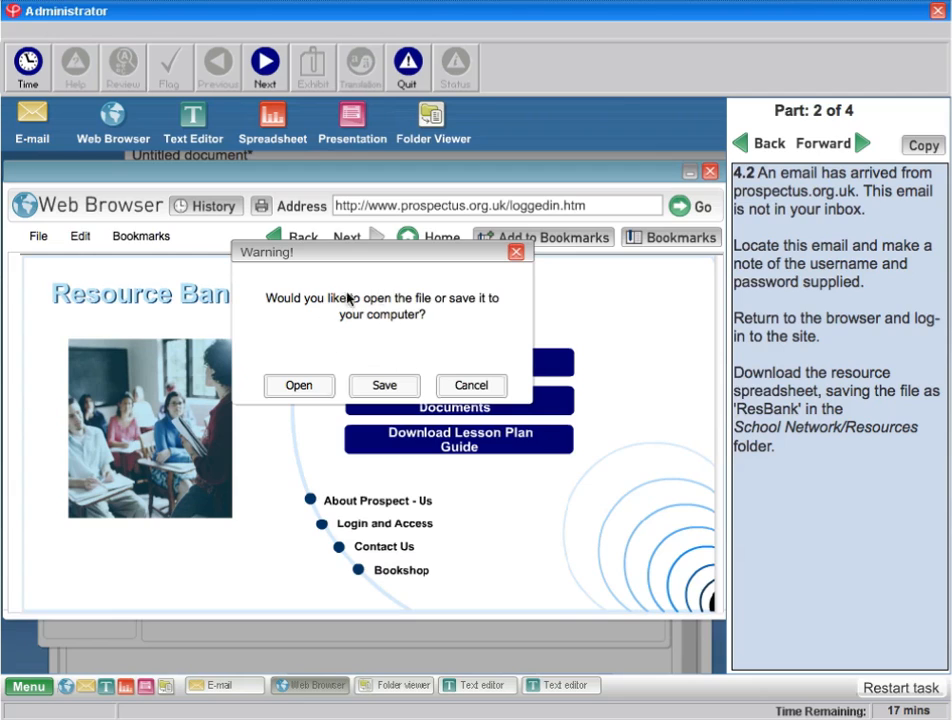
left_click(385, 386)
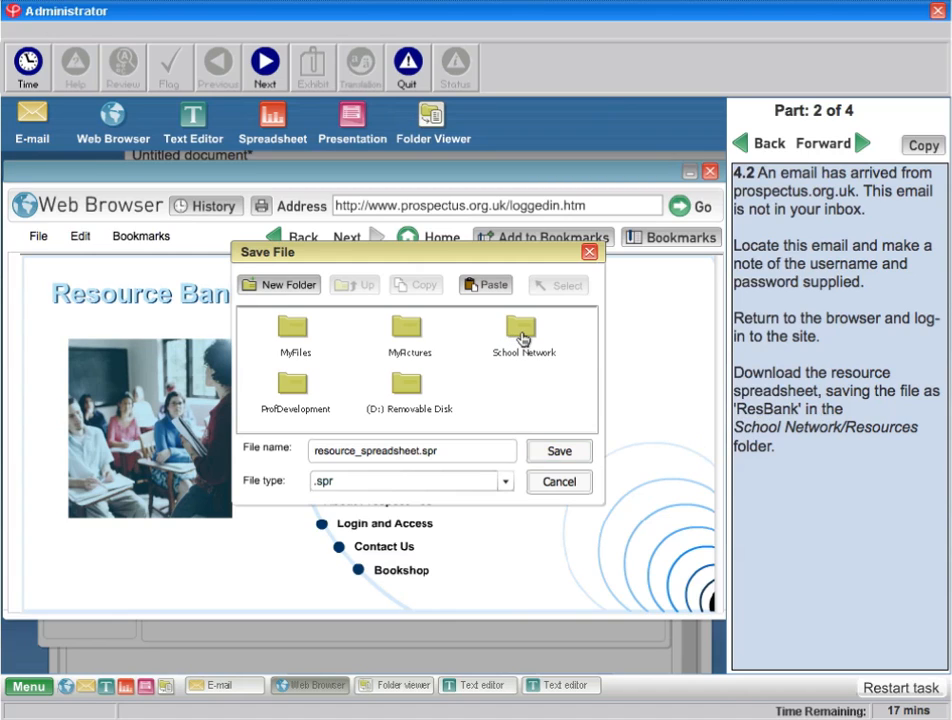
double_click(522, 336)
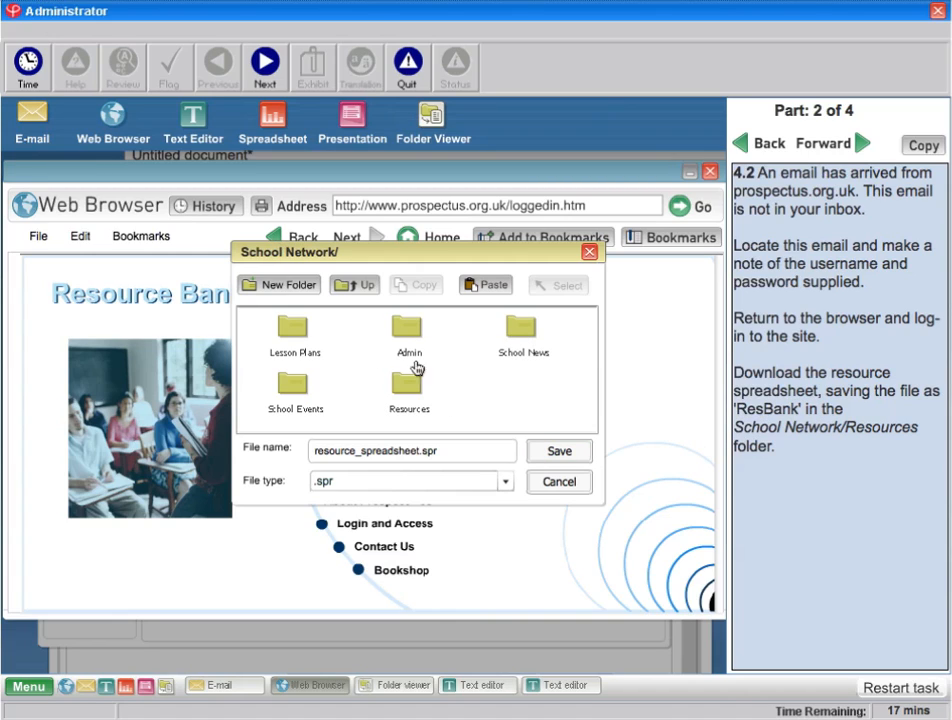
double_click(400, 390)
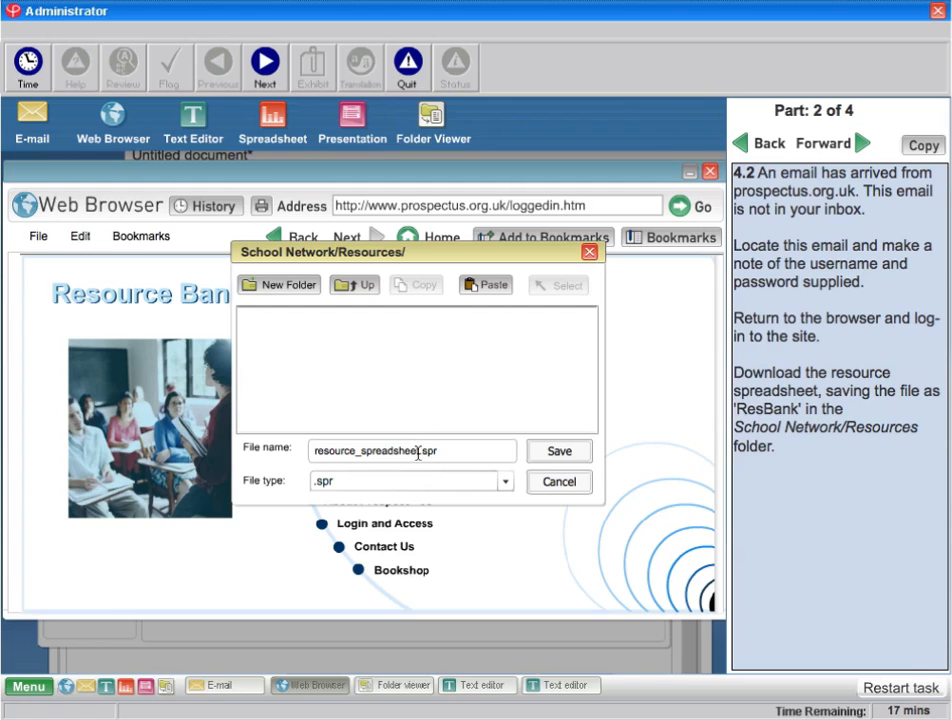
double_click(412, 450)
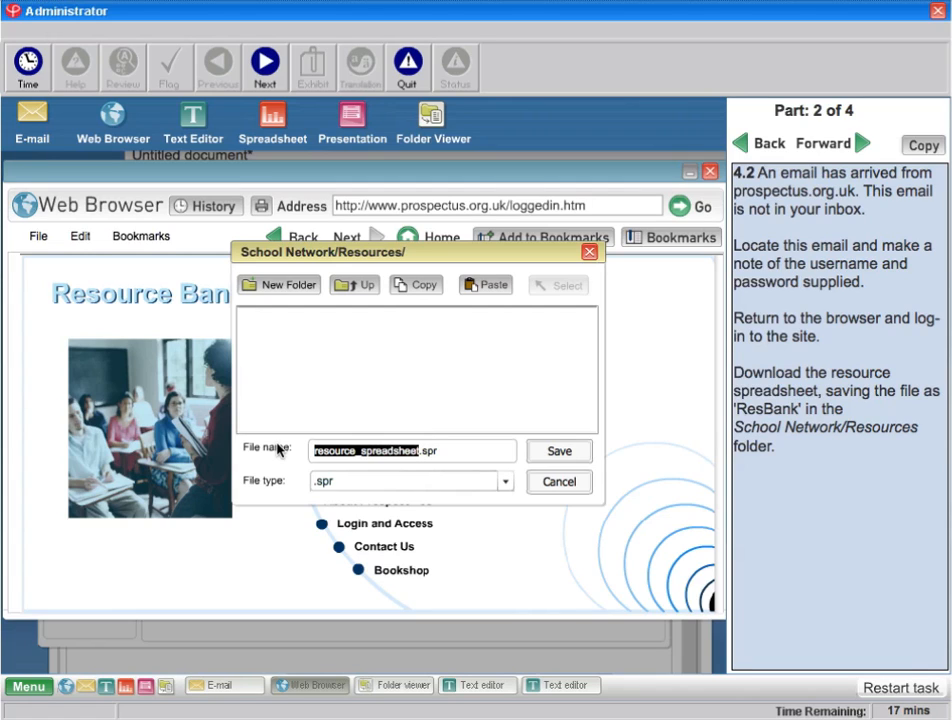
type("ResBank")
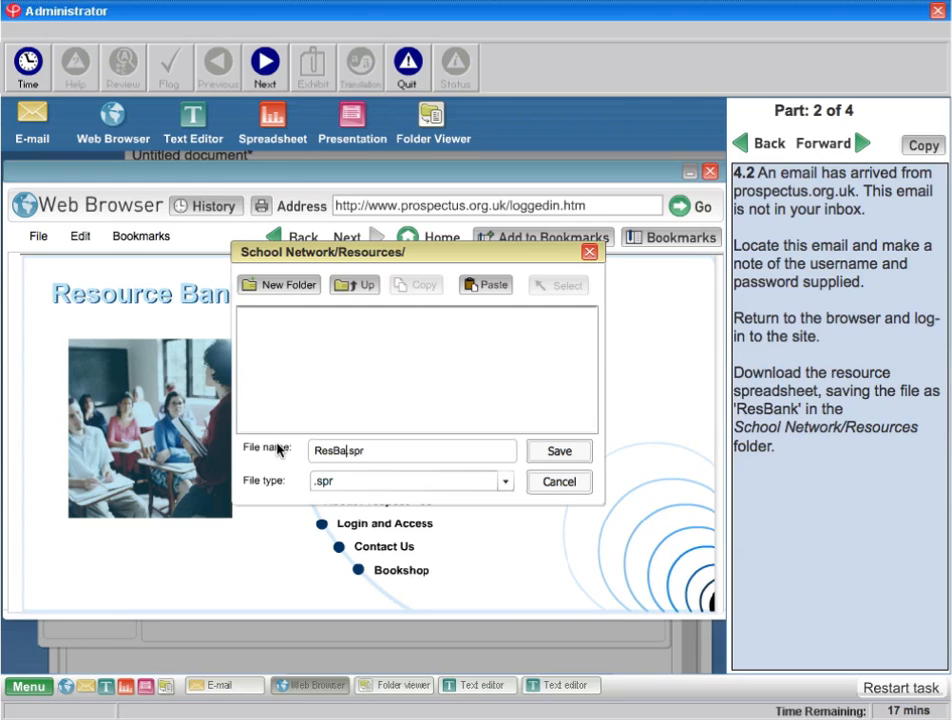
left_click(562, 452)
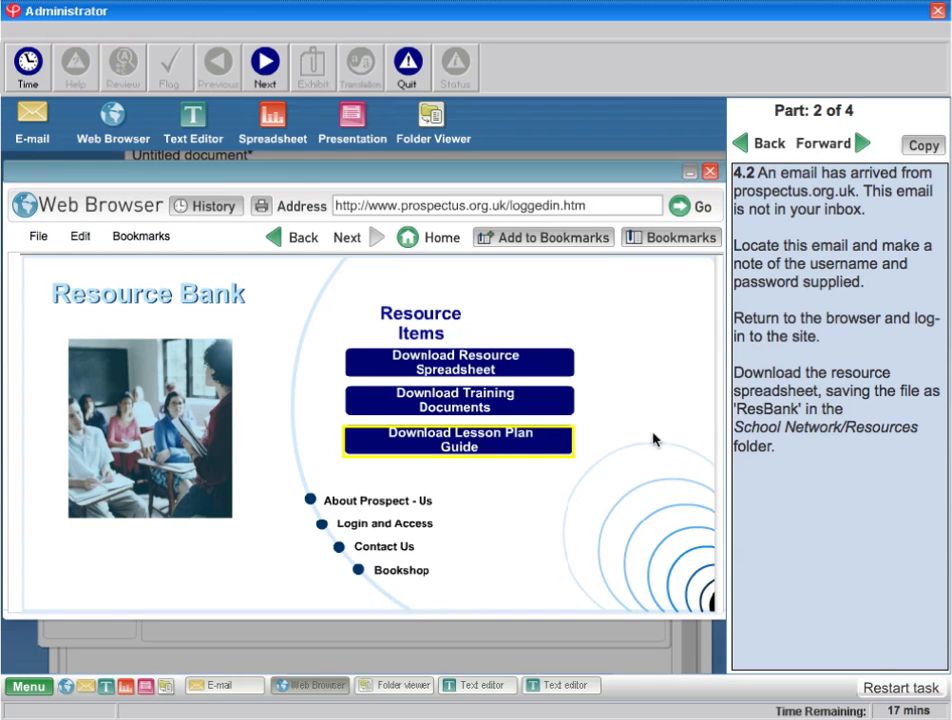
Advance to the part 3 instructions and open the Bookshop page of the ProspectUs website.
left_click(863, 143)
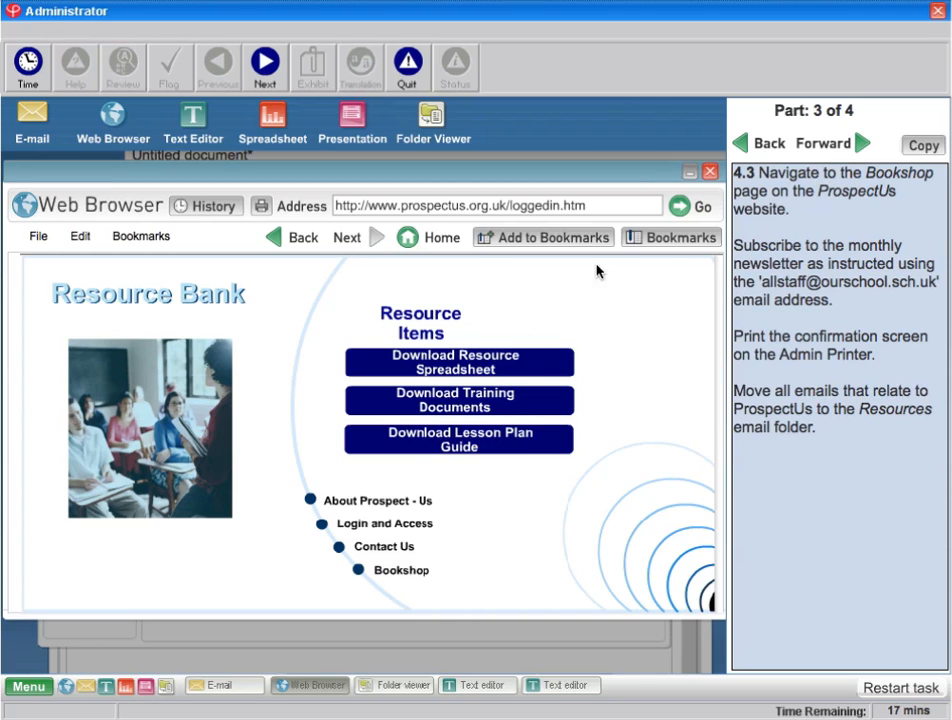
left_click(470, 685)
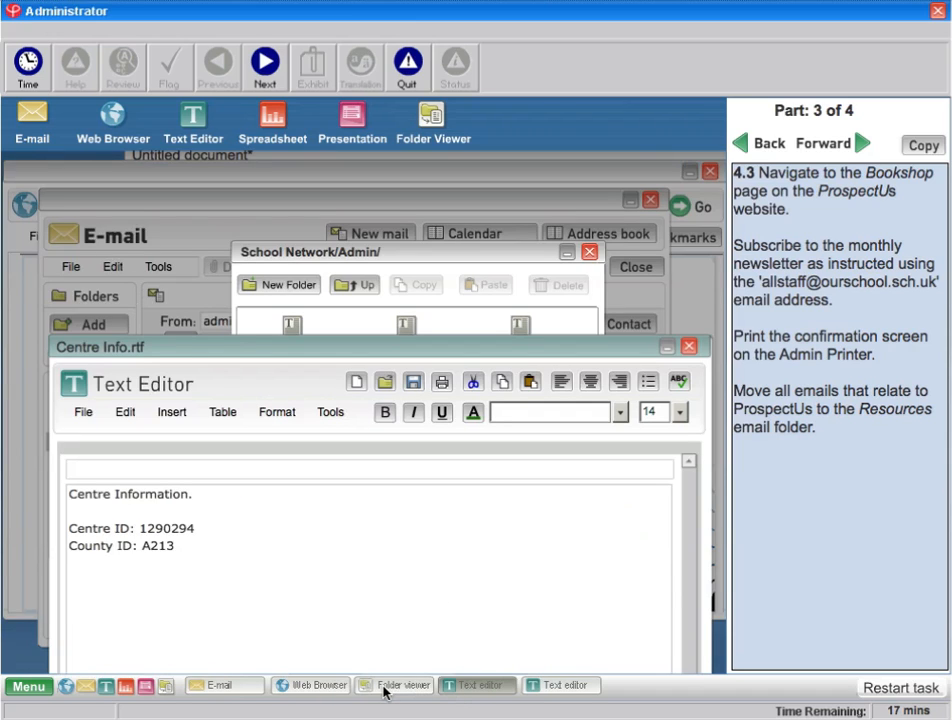
left_click(312, 688)
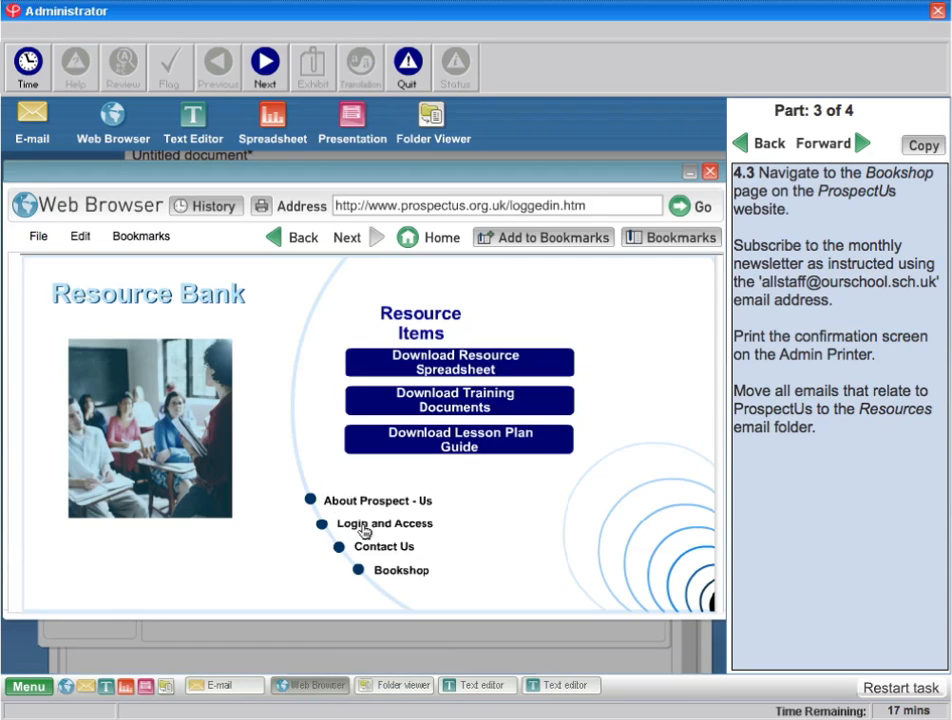
left_click(397, 572)
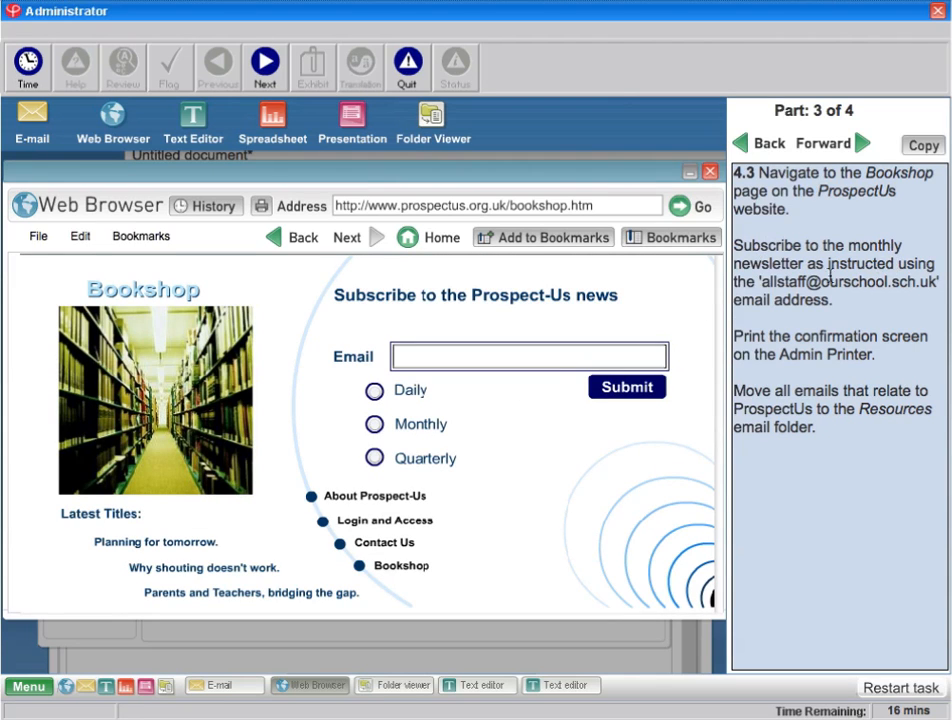
Subscribe to the Monthly Prospect-Us news using the all-staff e-mail address copied from the task instructions.
left_click_drag(761, 282, 940, 282)
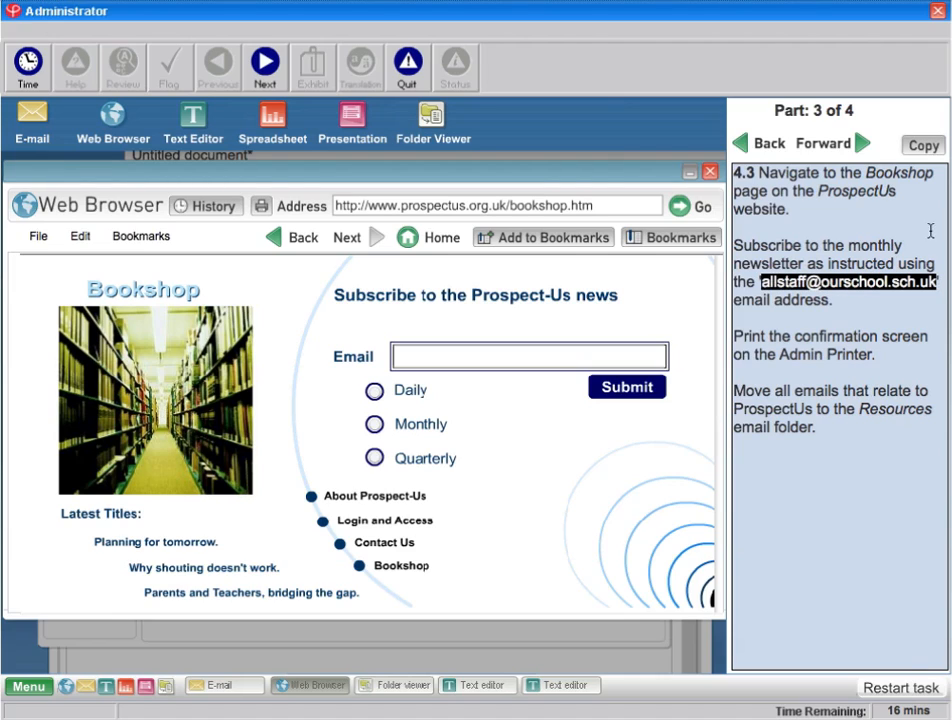
left_click(932, 148)
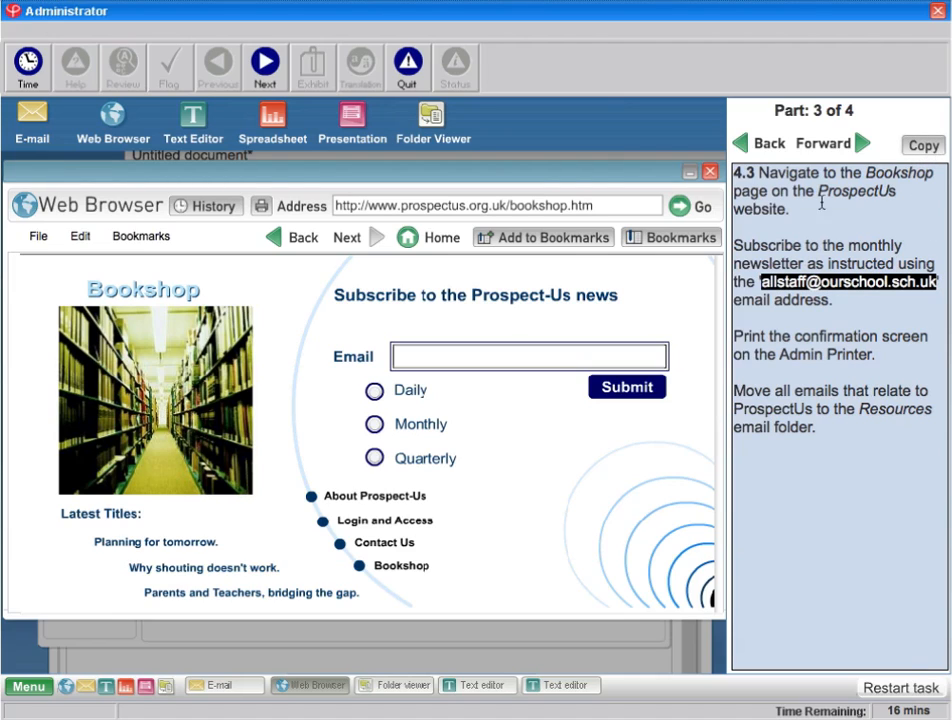
left_click(441, 355)
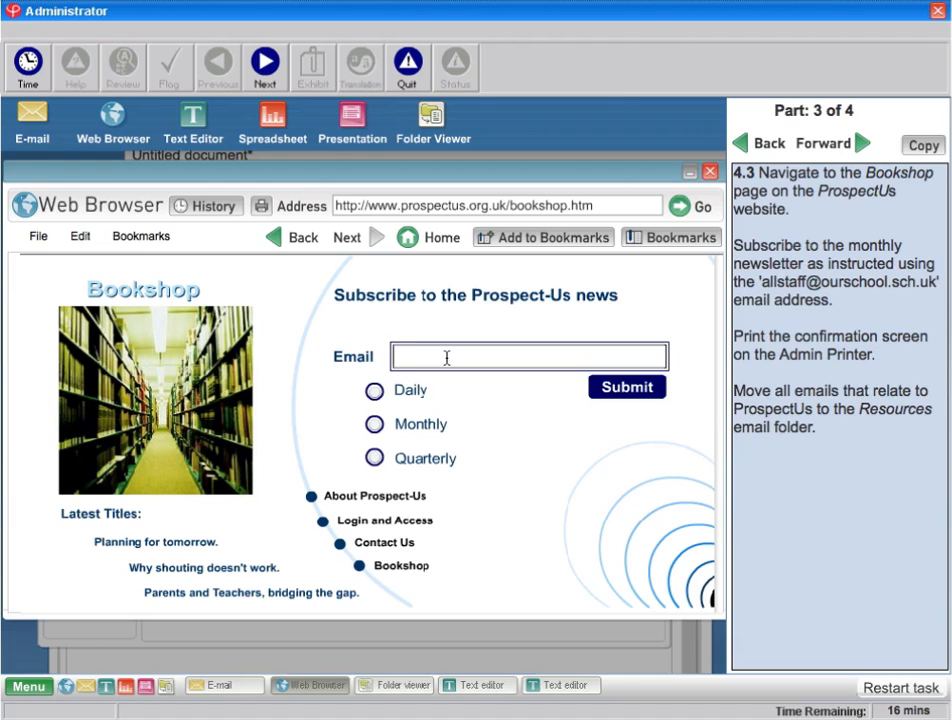
left_click(80, 236)
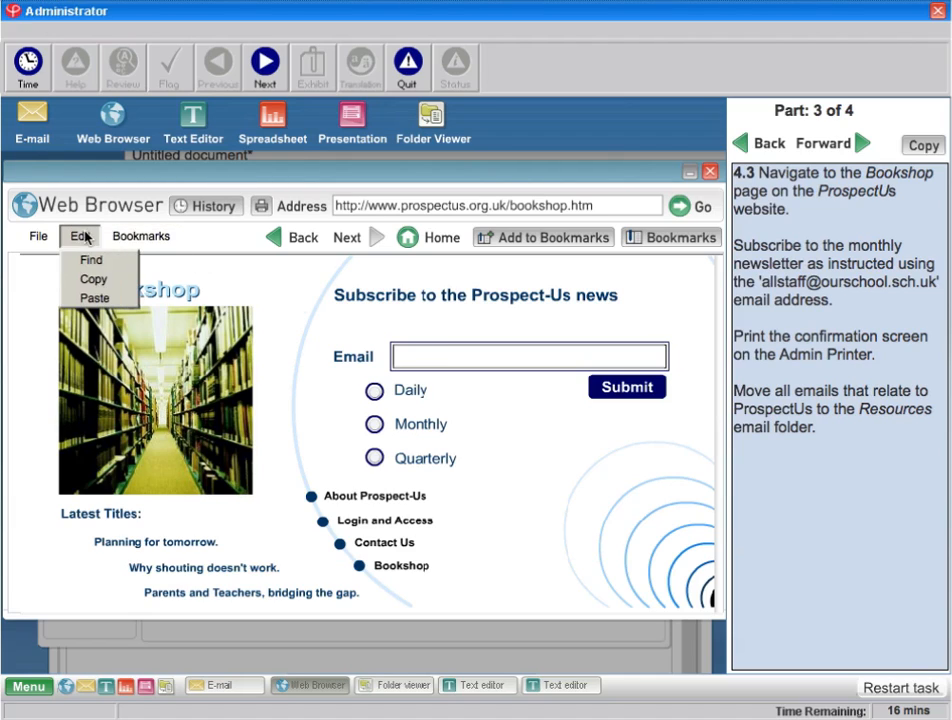
left_click(96, 298)
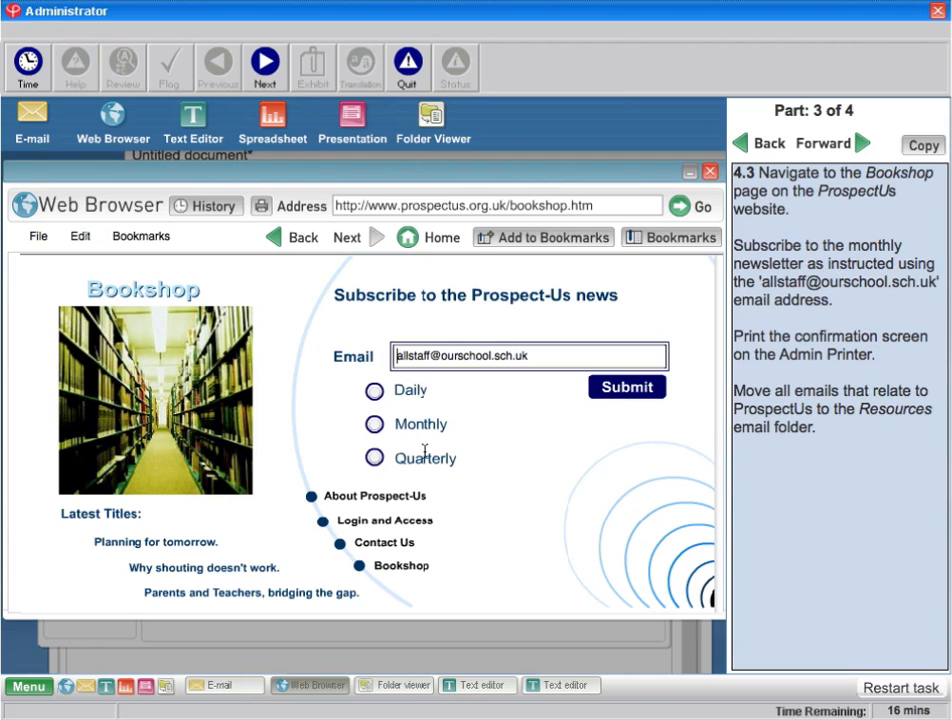
left_click(372, 425)
left_click(620, 390)
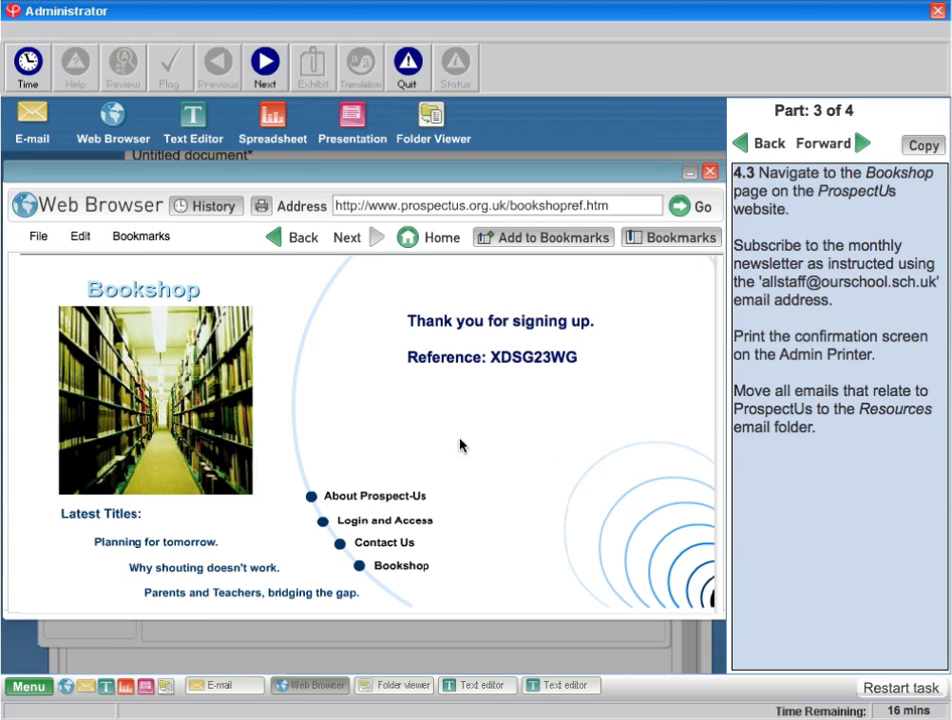
Print the newsletter sign-up confirmation page on the Admin Printer.
left_click(44, 239)
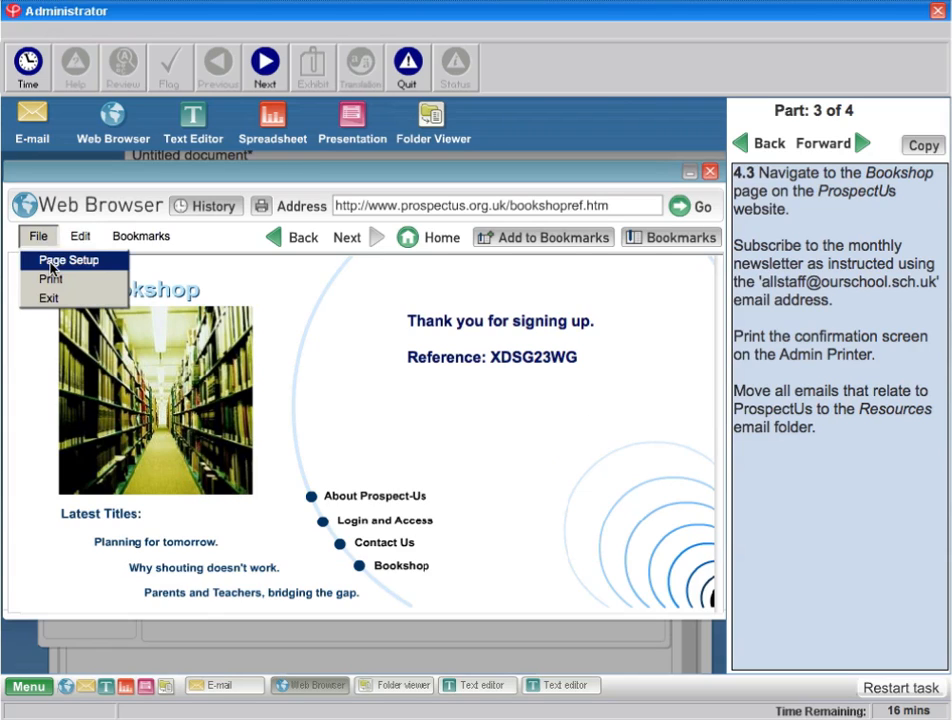
left_click(62, 283)
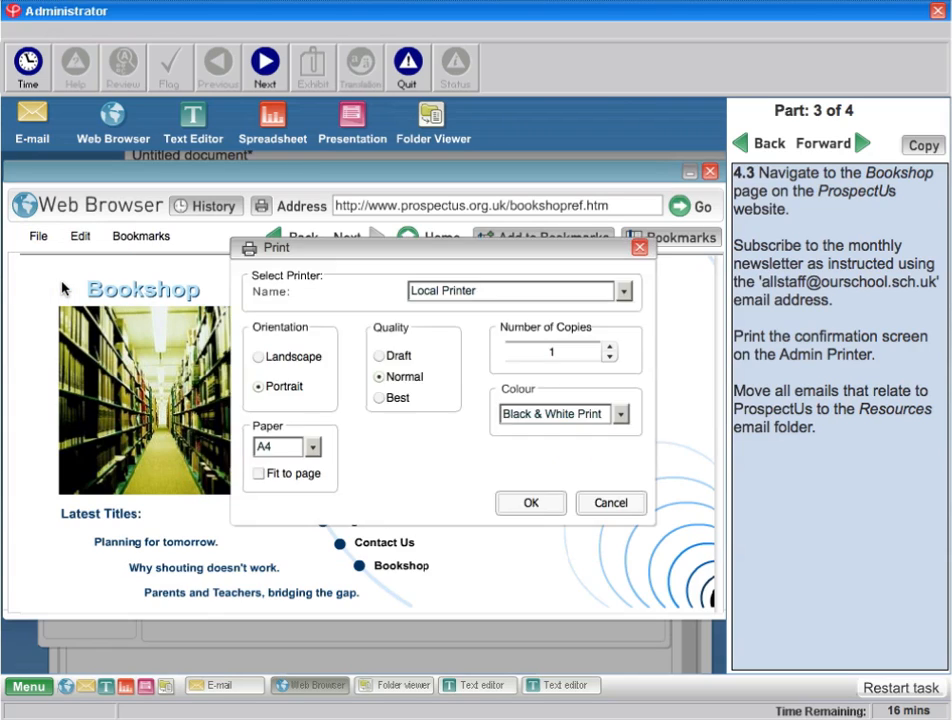
left_click(461, 292)
left_click(463, 345)
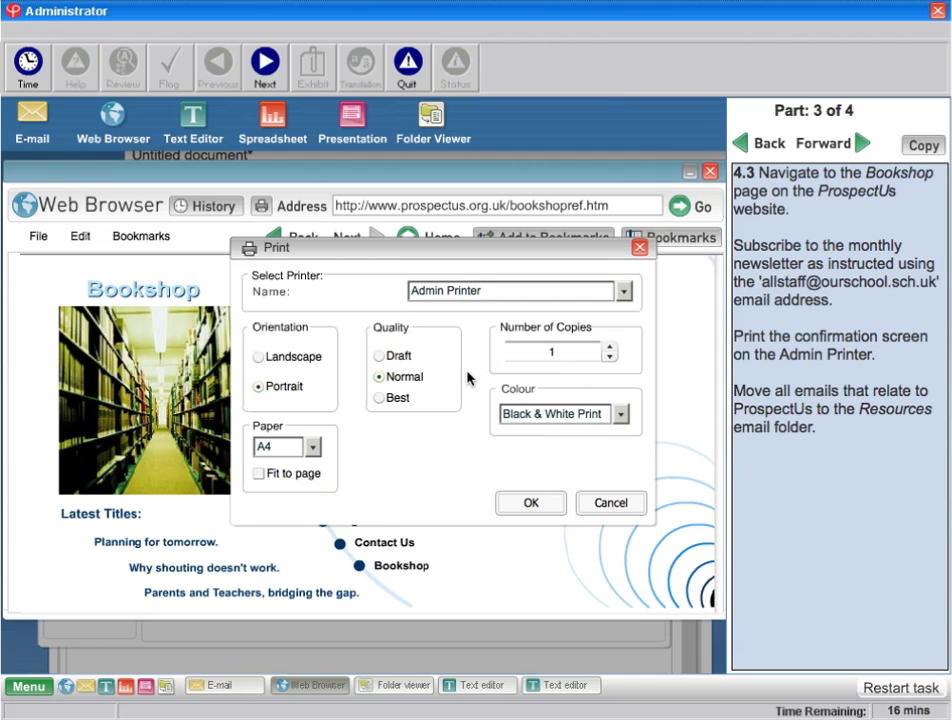
left_click(530, 505)
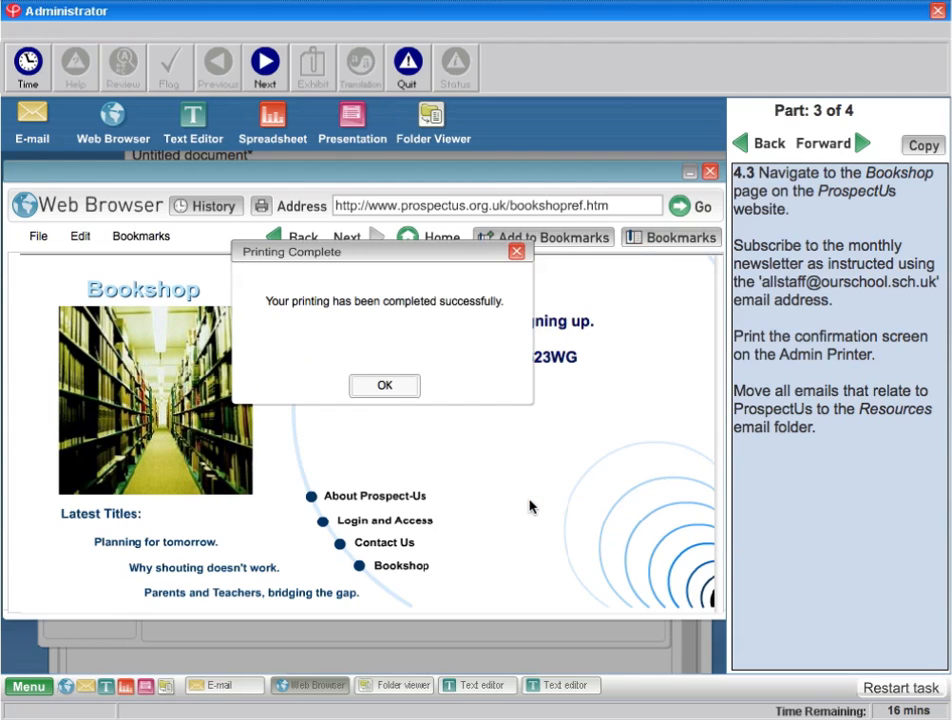
left_click(384, 385)
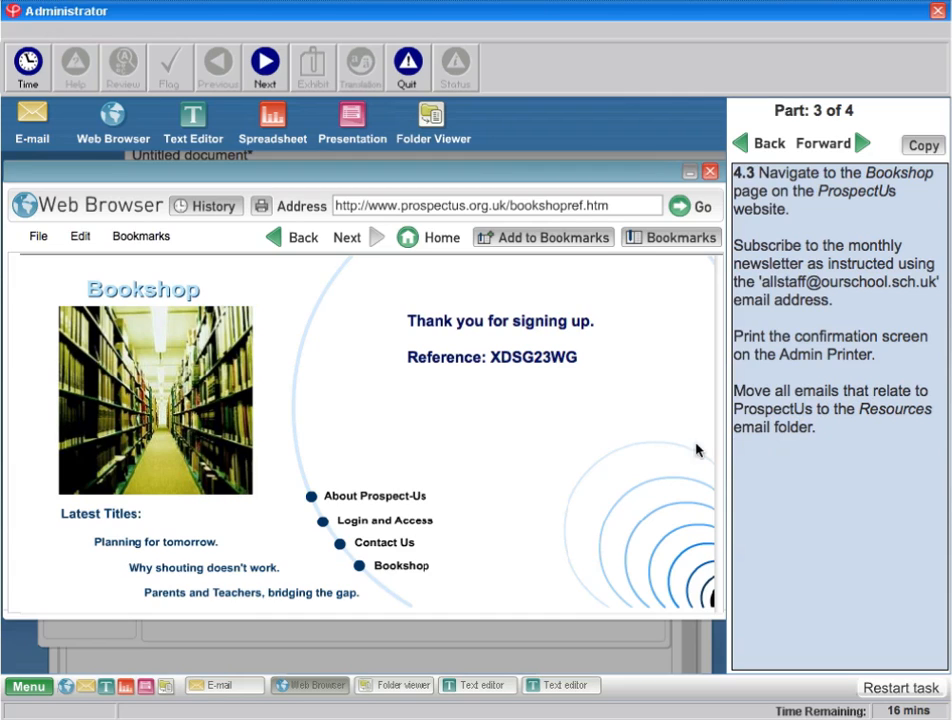
Switch to E-mail and move the Login and password message from Junk to the Resources folder.
left_click(205, 686)
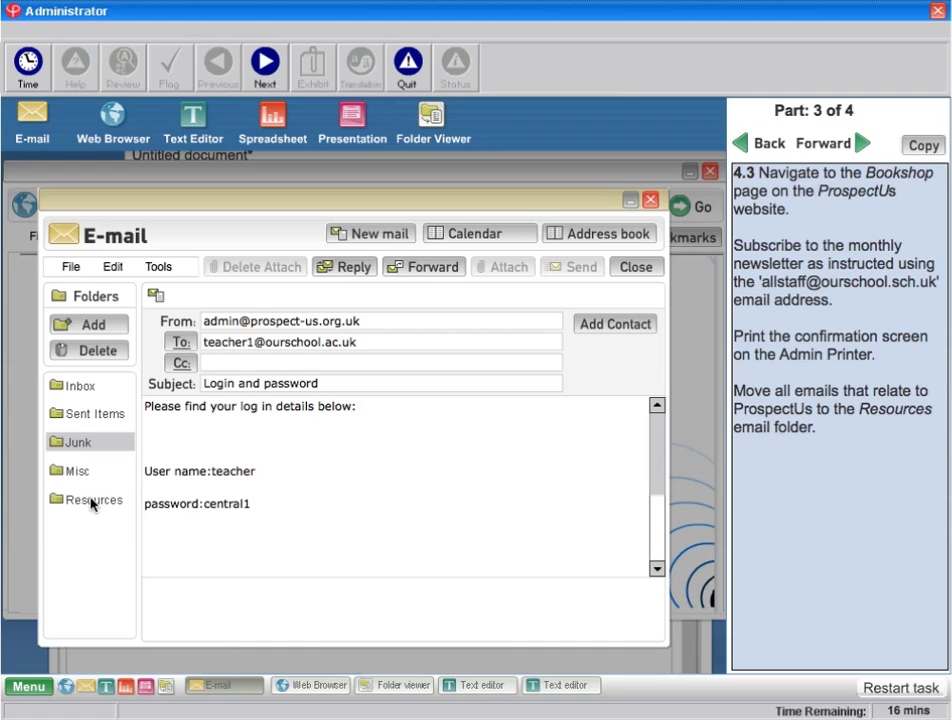
left_click(58, 444)
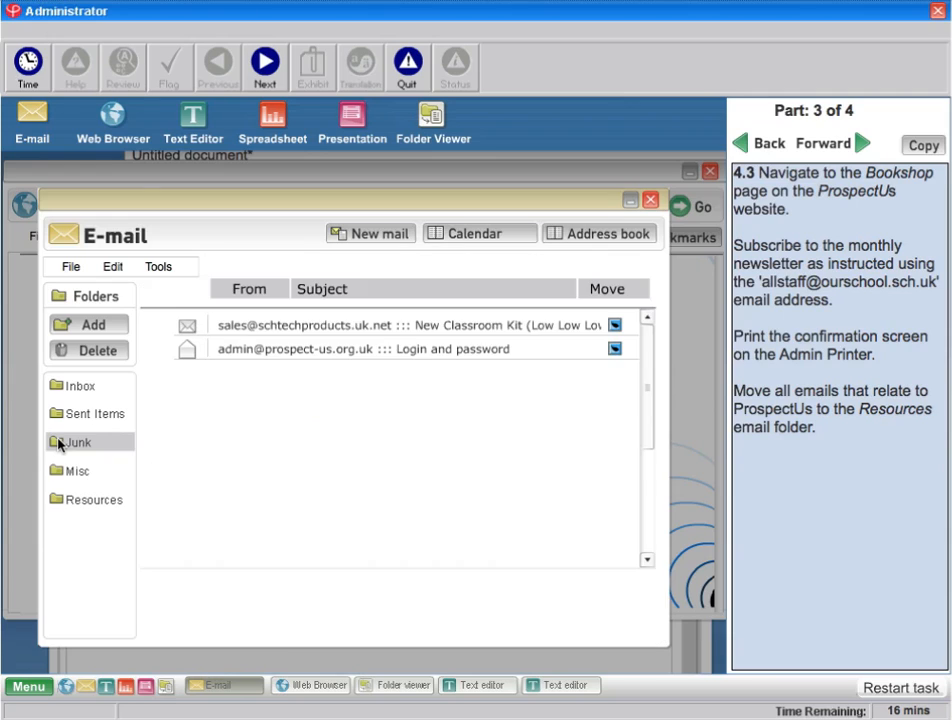
left_click(615, 349)
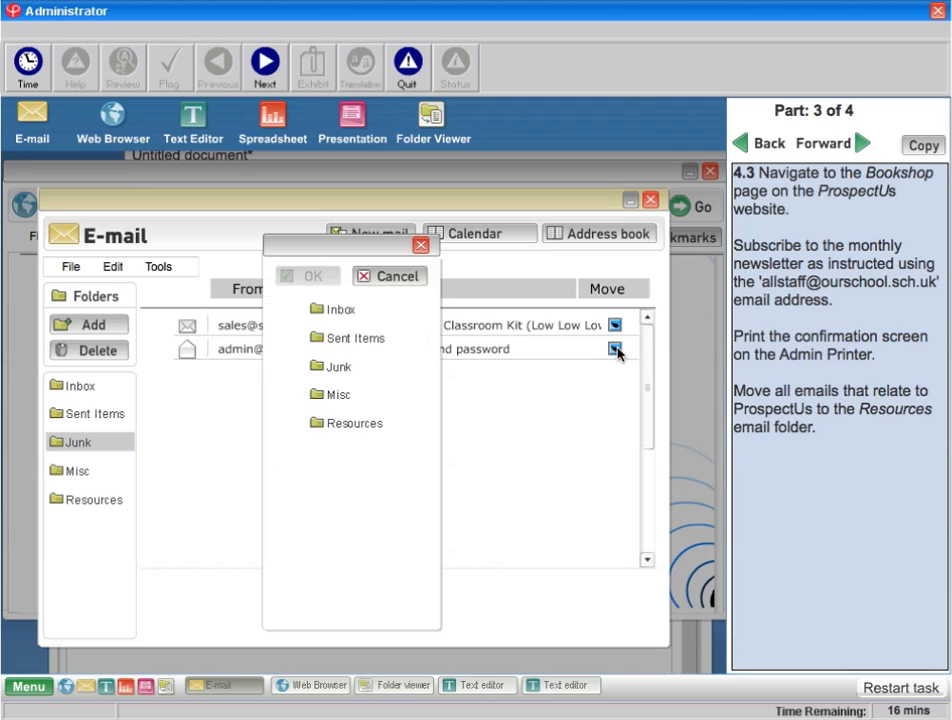
left_click(400, 424)
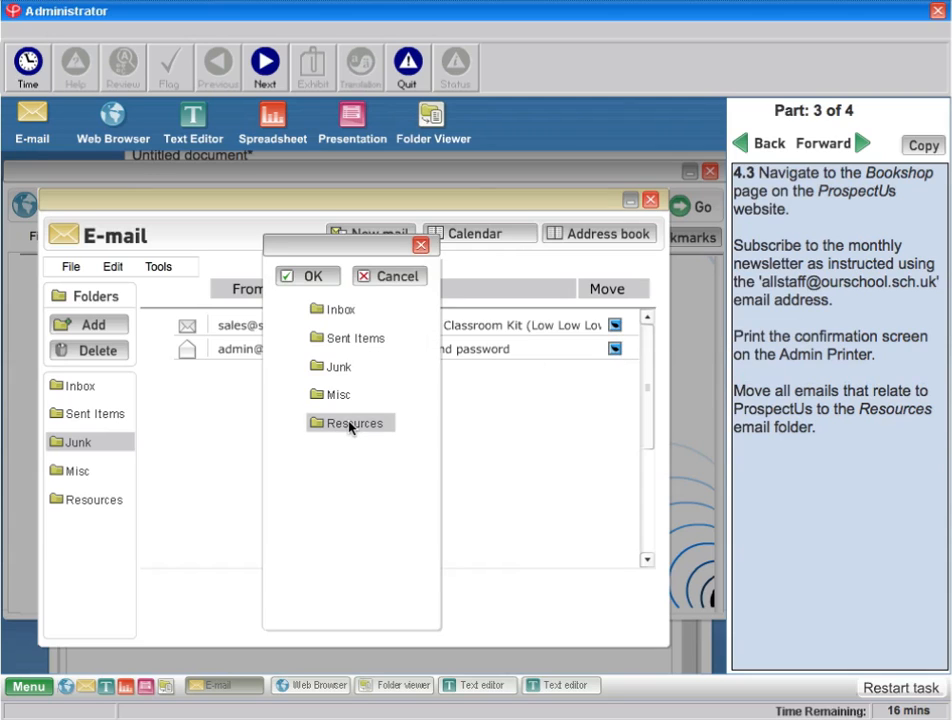
left_click(311, 277)
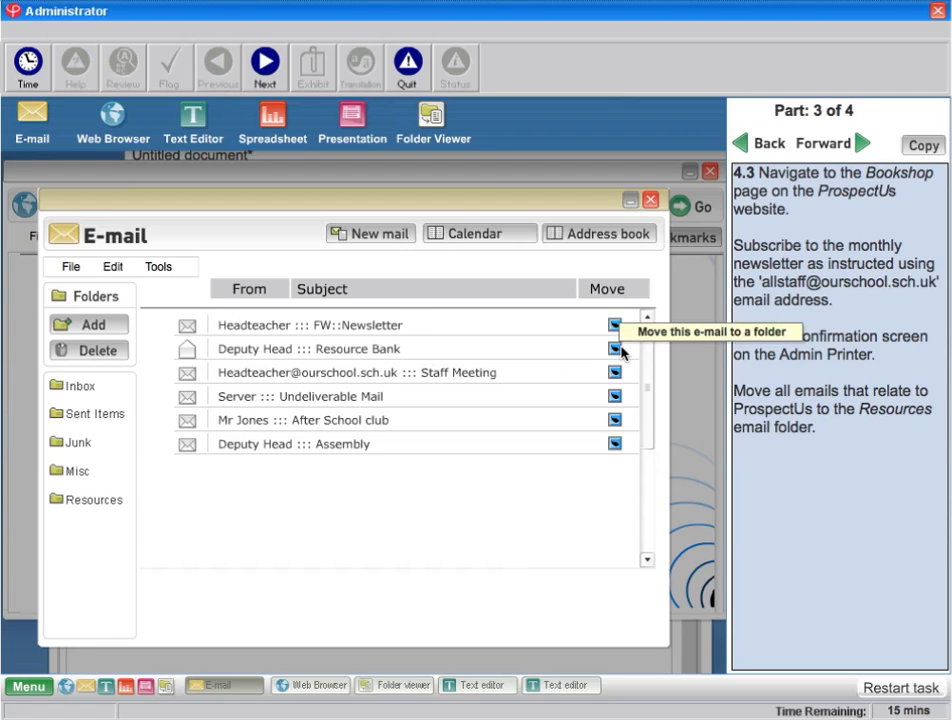
Move the Resource Bank e-mail from the Inbox to the Resources folder, and check whether the FW::Newsletter message concerns ProspectUs.
left_click(615, 349)
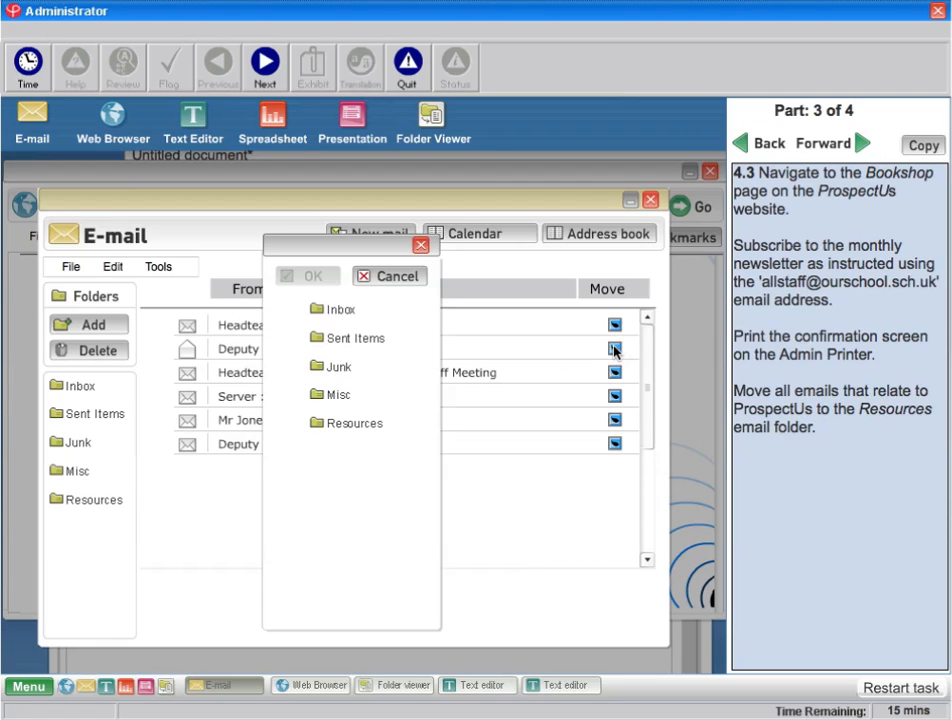
left_click(350, 425)
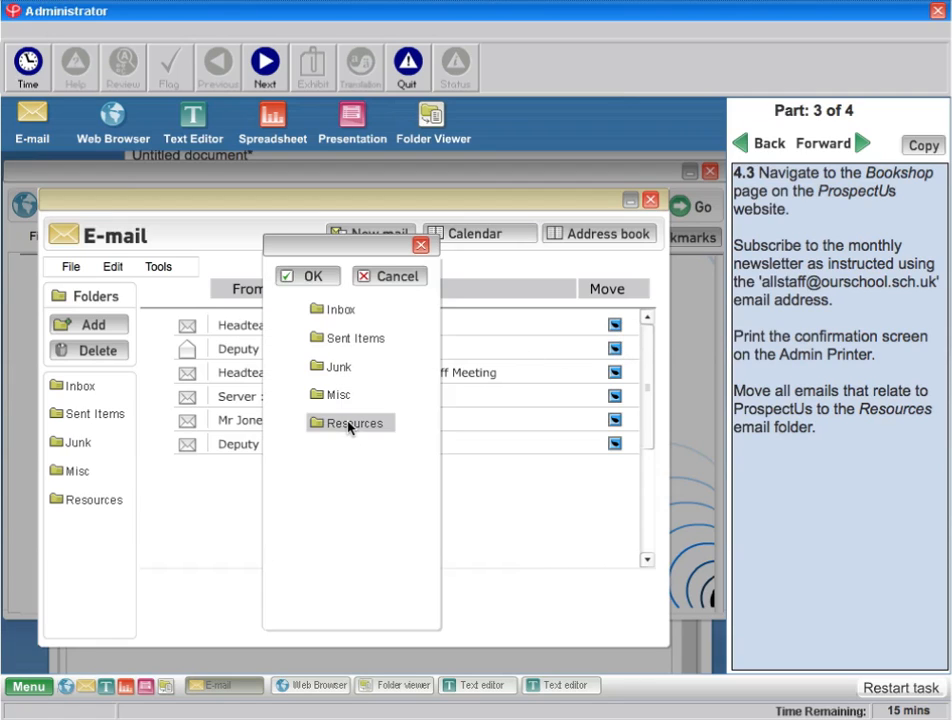
left_click(312, 276)
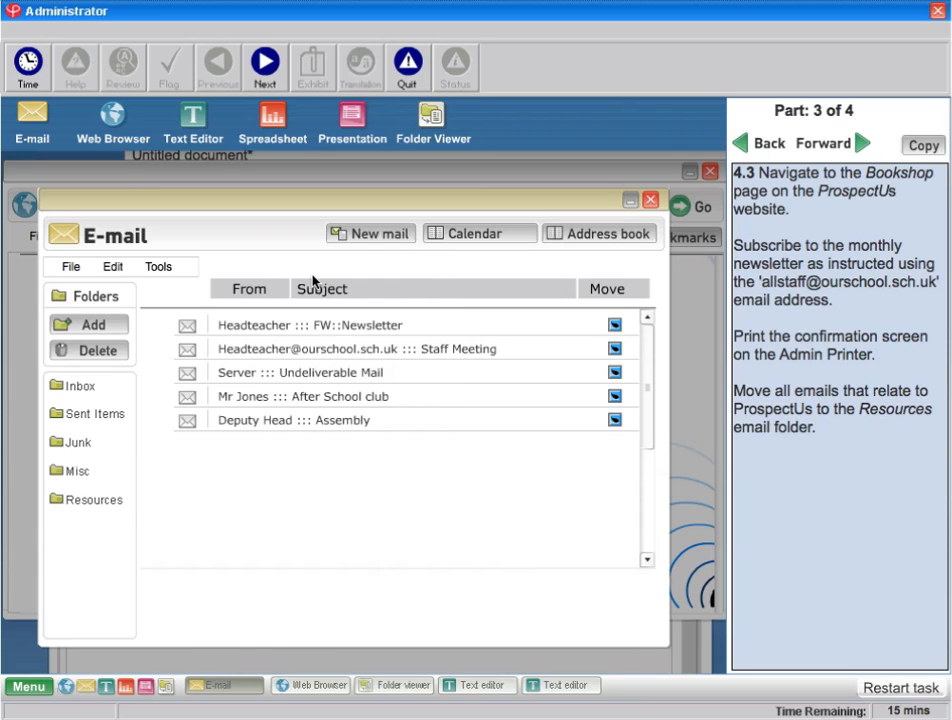
left_click(370, 327)
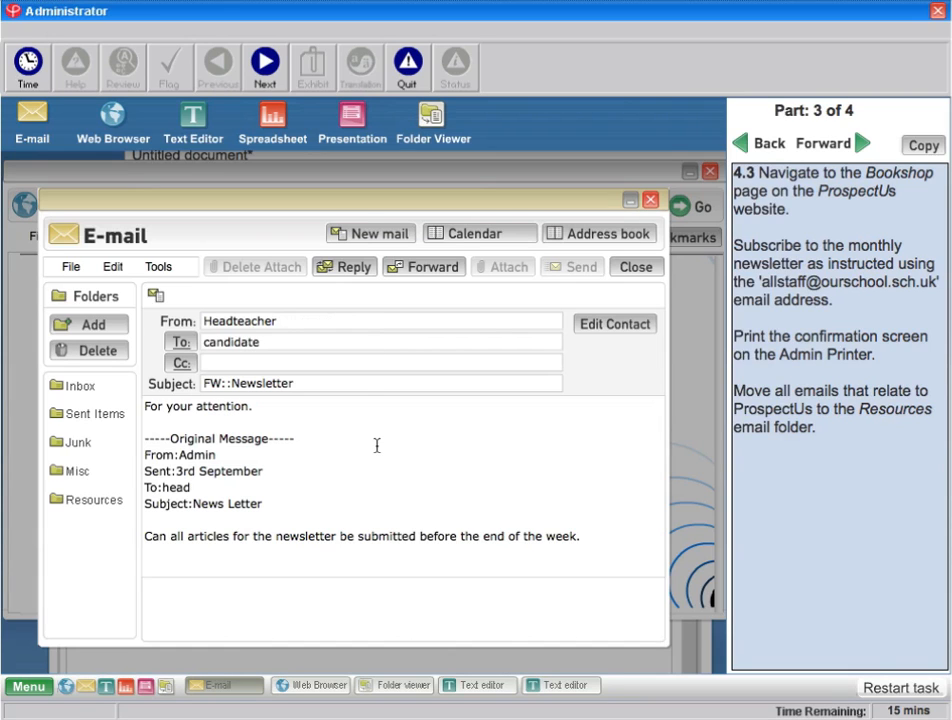
left_click(636, 266)
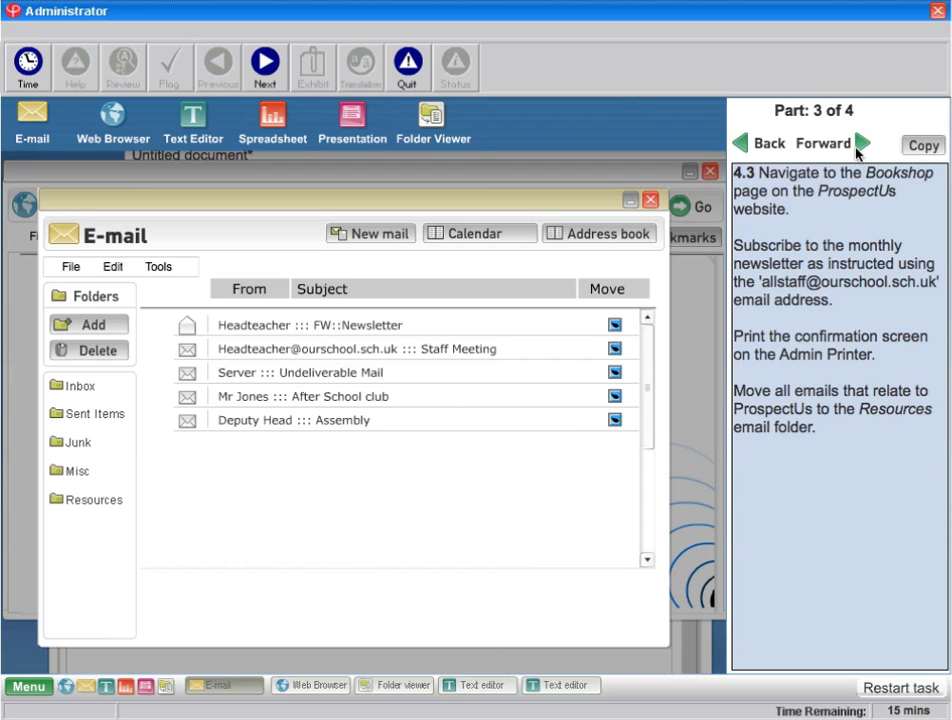
Go to part 4 of the task instructions and close E-mail, Web Browser, the School Network/Admin folder viewer and Centre Info.rtf.
left_click(861, 145)
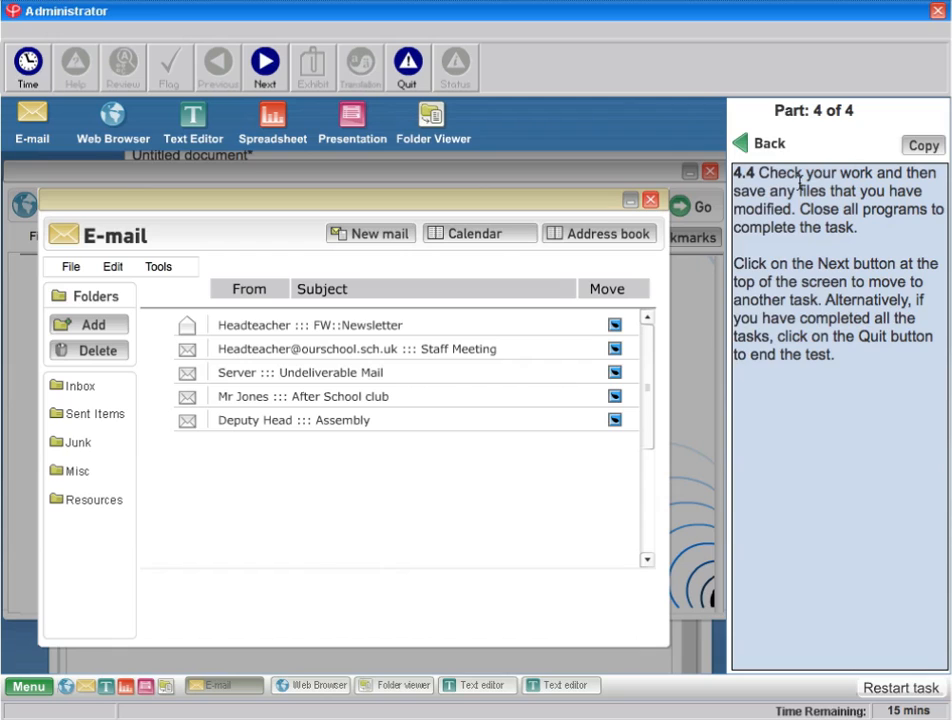
left_click(650, 201)
left_click(710, 172)
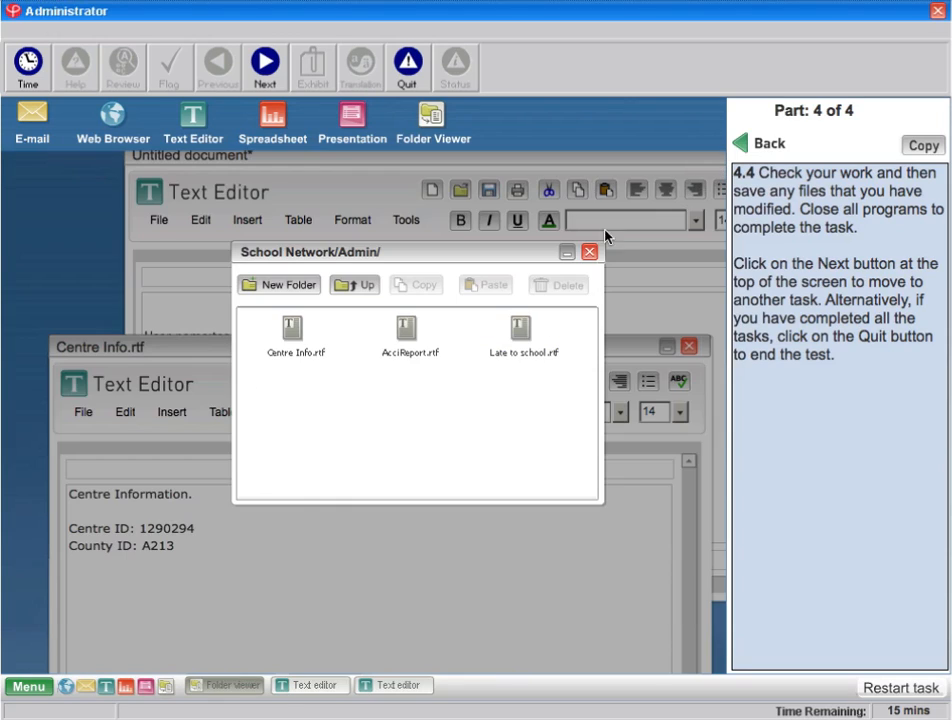
left_click(589, 252)
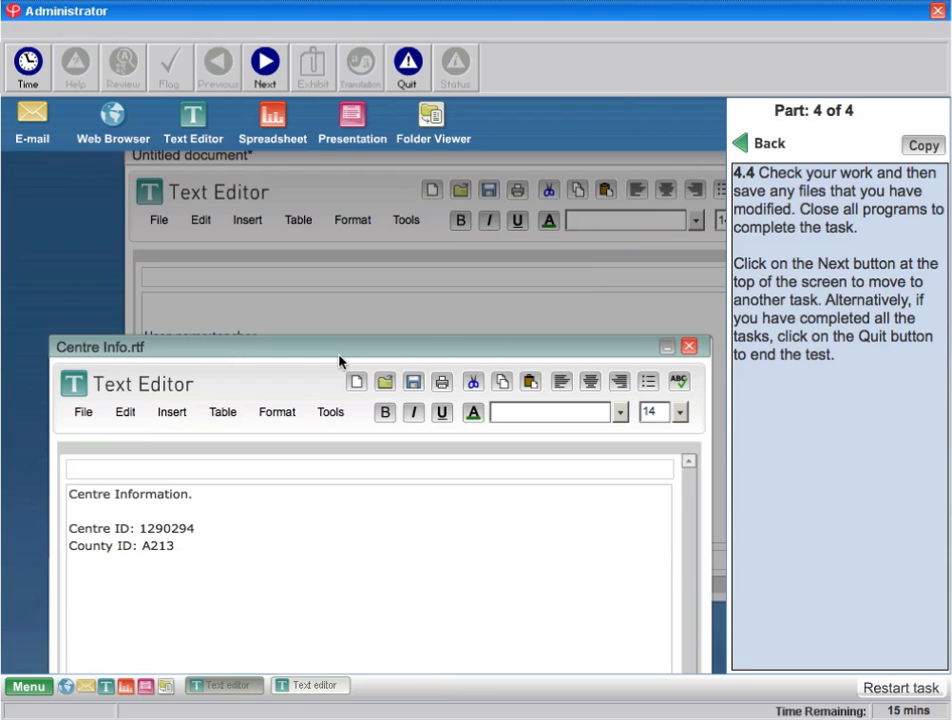
left_click_drag(337, 350, 334, 166)
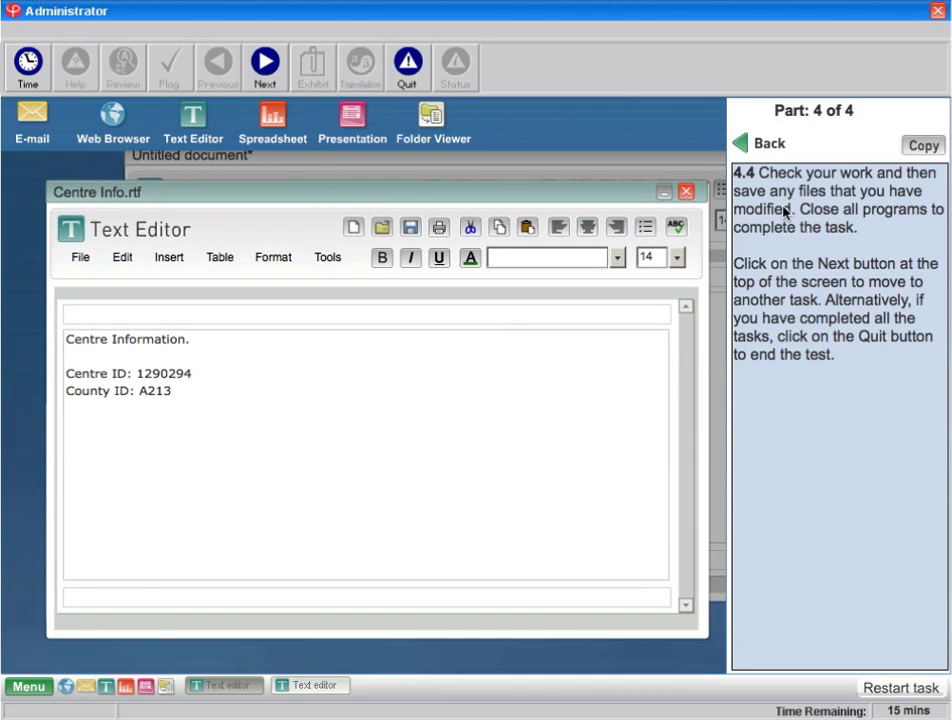
left_click(688, 201)
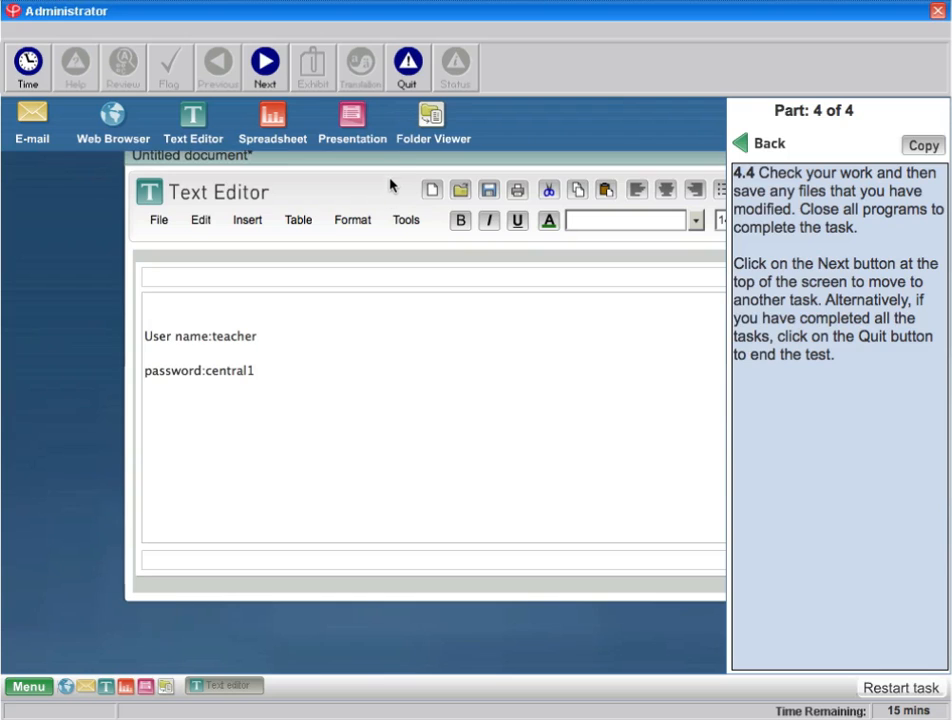
Save the untitled login-details document in MyFiles as ignore.rtf and close it.
left_click_drag(397, 160, 314, 210)
left_click(82, 274)
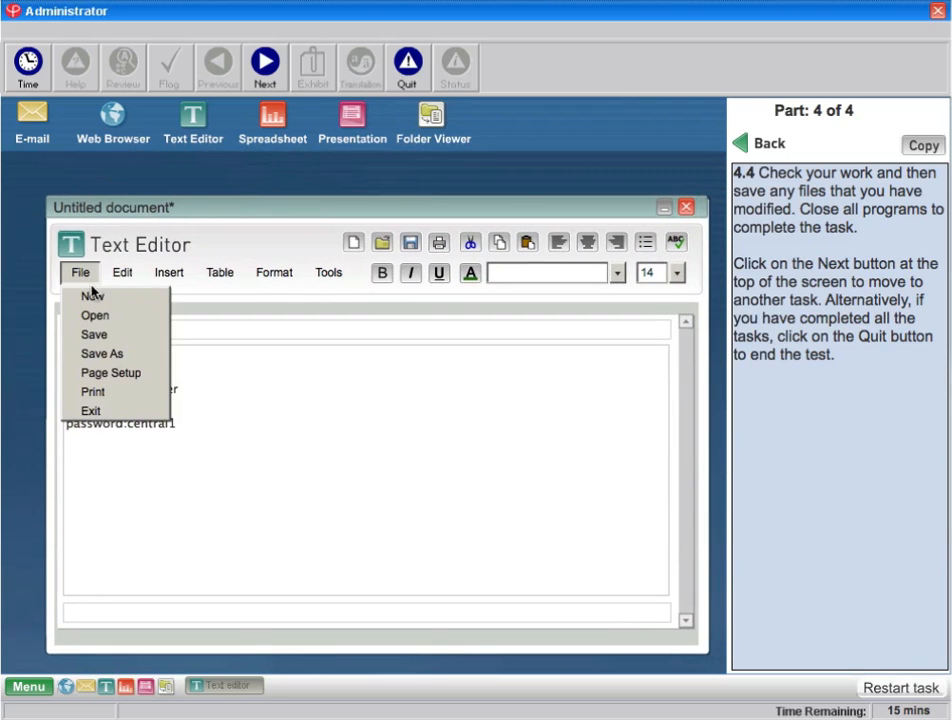
left_click(115, 355)
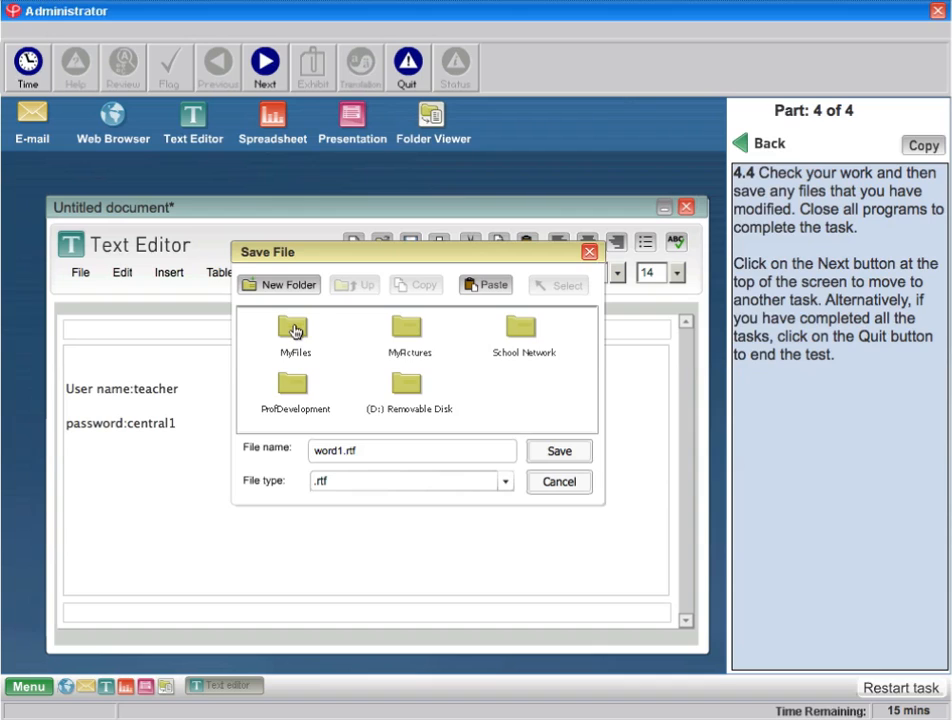
double_click(295, 328)
mouse_move(311, 449)
left_mouse_down()
mouse_move(353, 450)
mouse_move(307, 443)
left_mouse_up()
type("ignore")
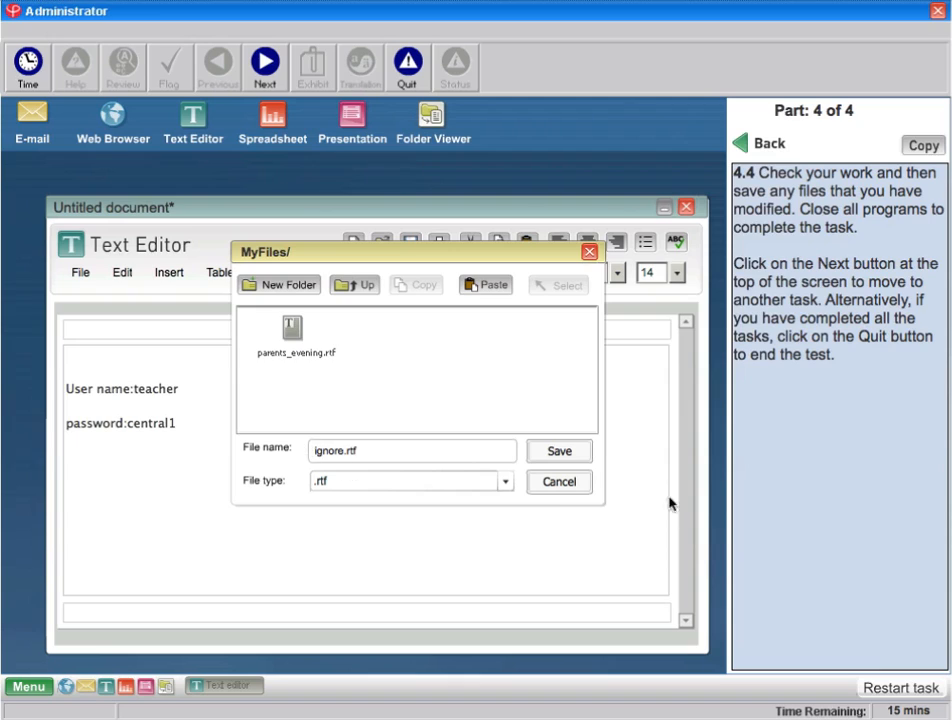
left_click(574, 453)
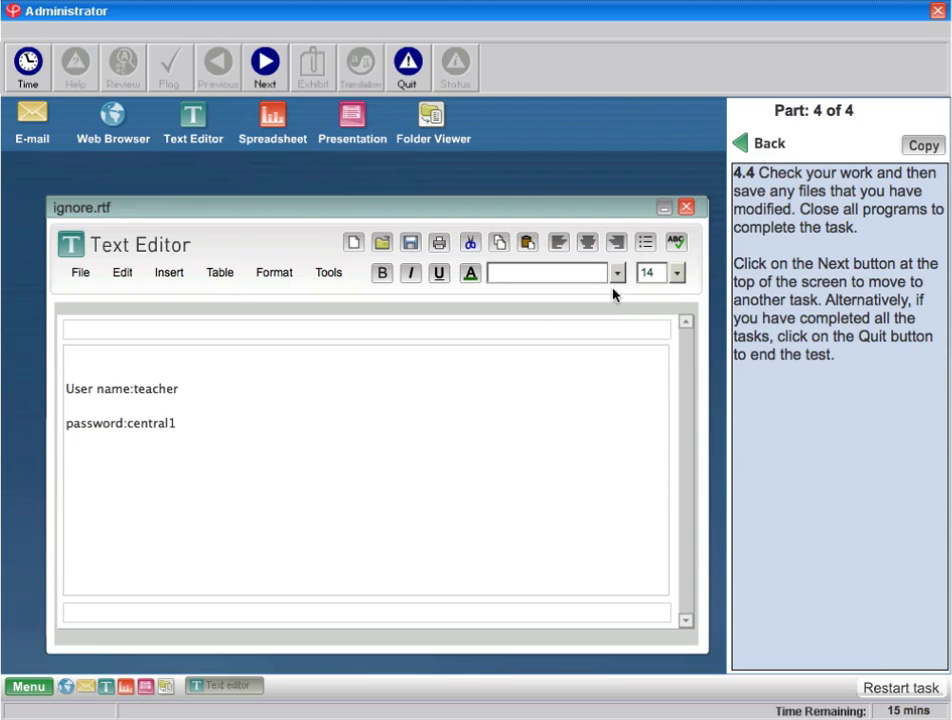
left_click(686, 208)
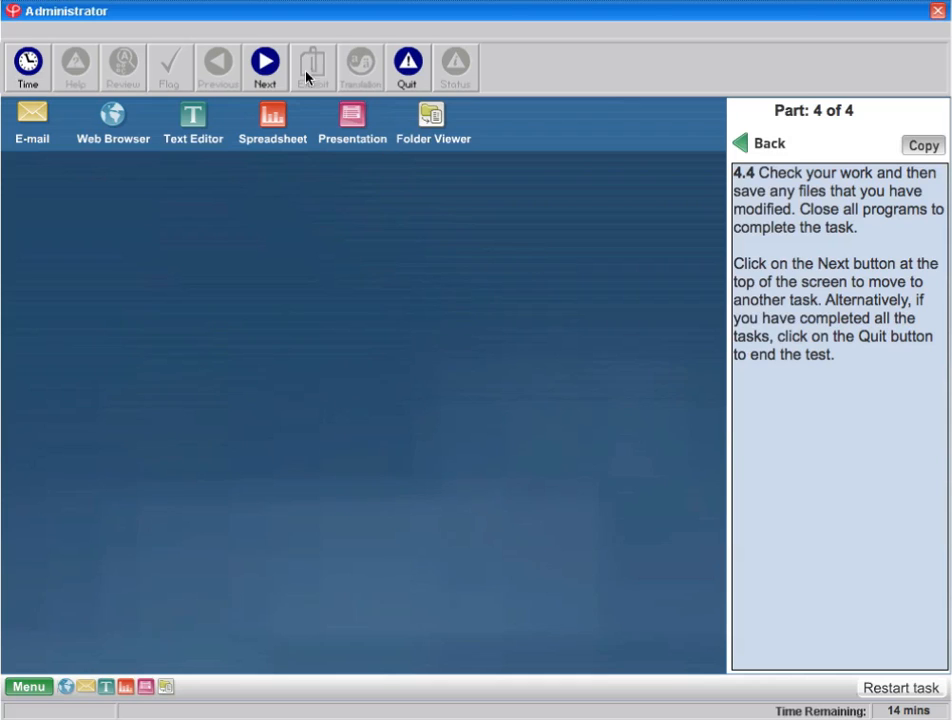
Finish the test without reviewing the first task and dismiss the result message without printing it.
left_click(265, 63)
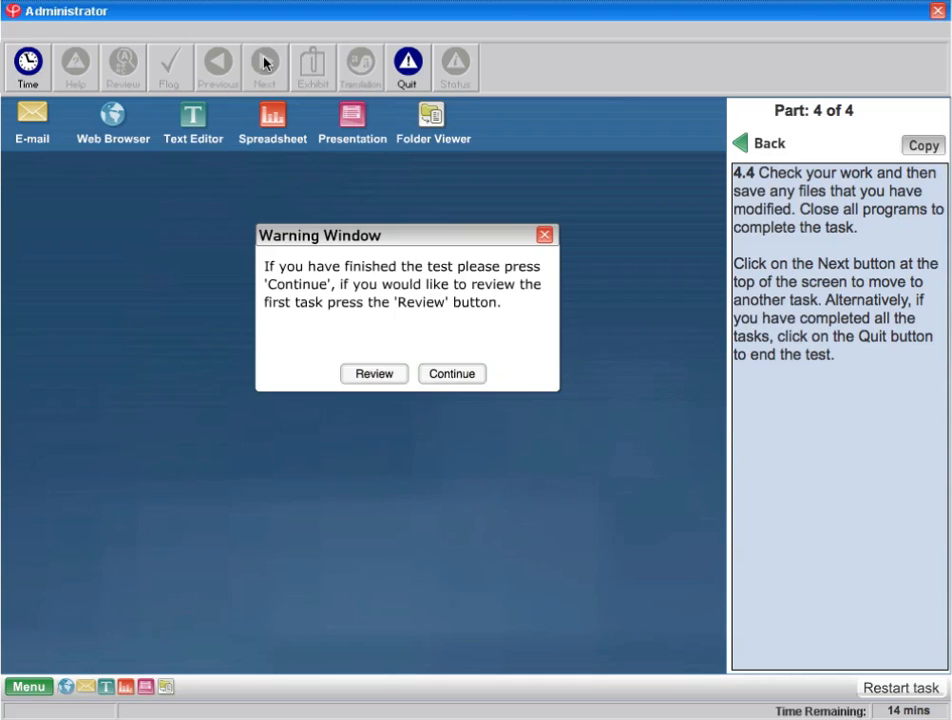
left_click(445, 376)
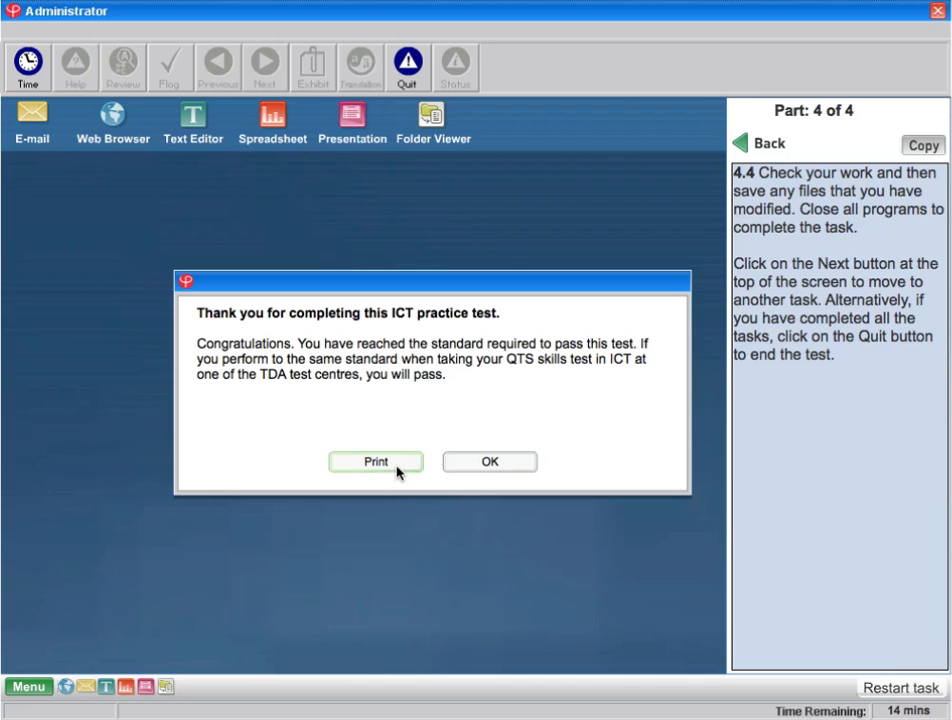
left_click(493, 462)
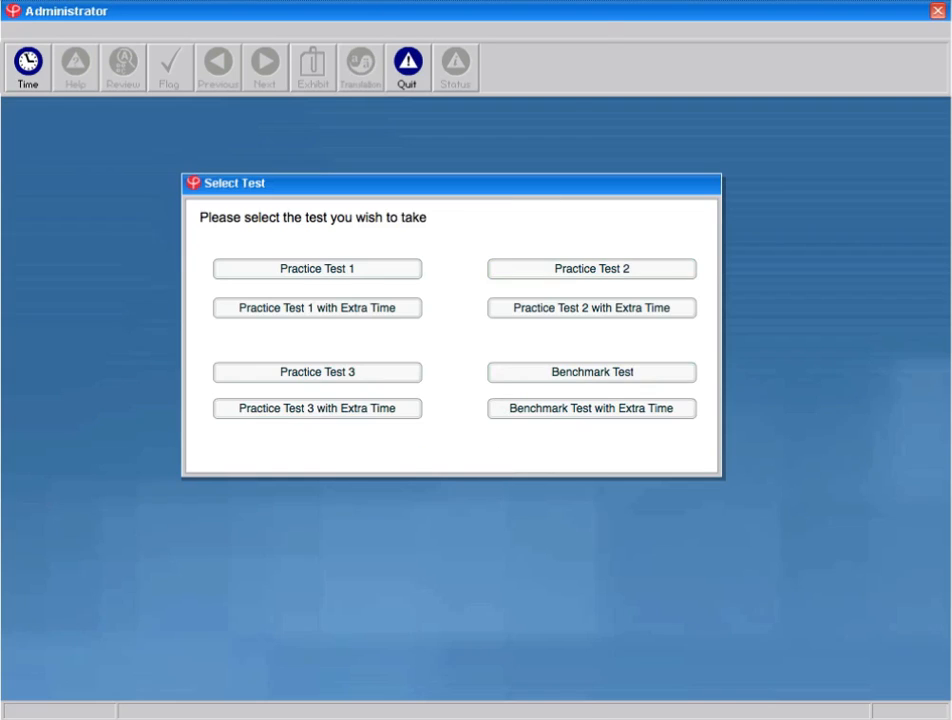